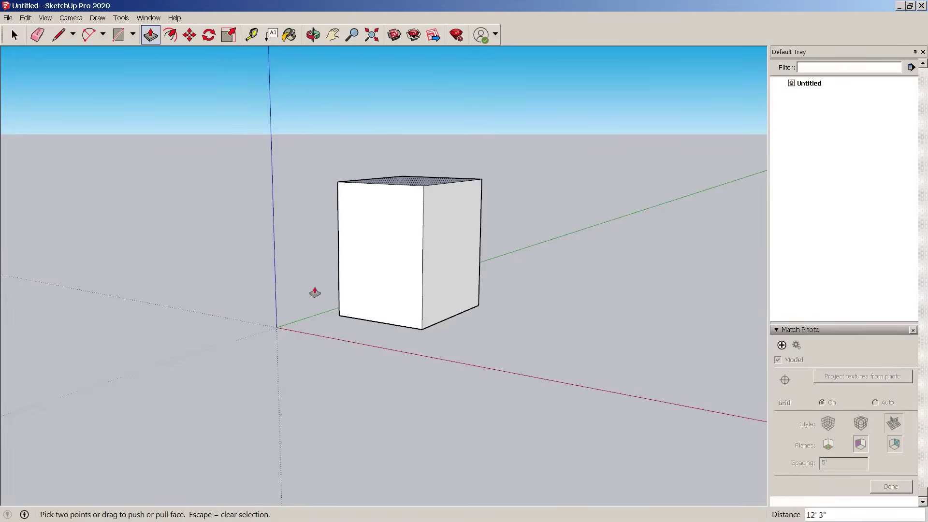
middle_click_drag(379, 278, 393, 356)
key("space")
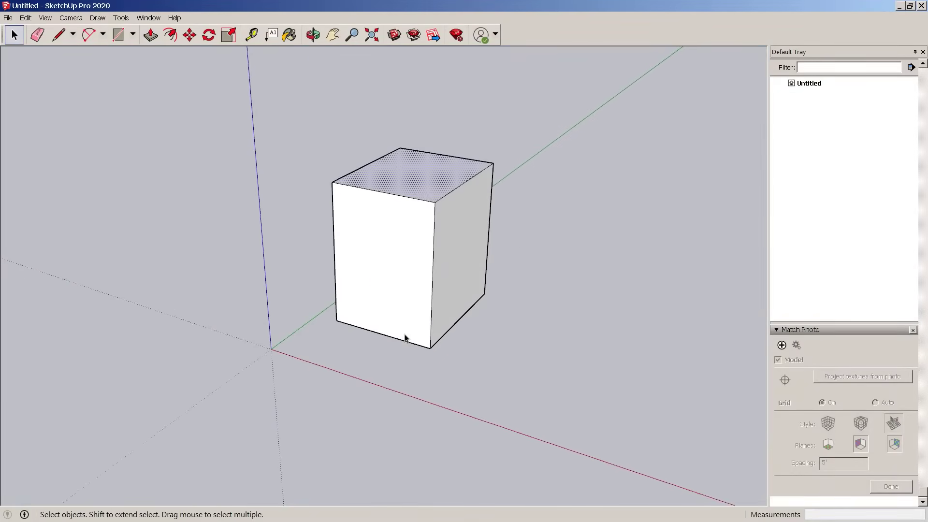
scroll(405, 338, "down", 3)
middle_click_drag(405, 306, 377, 305)
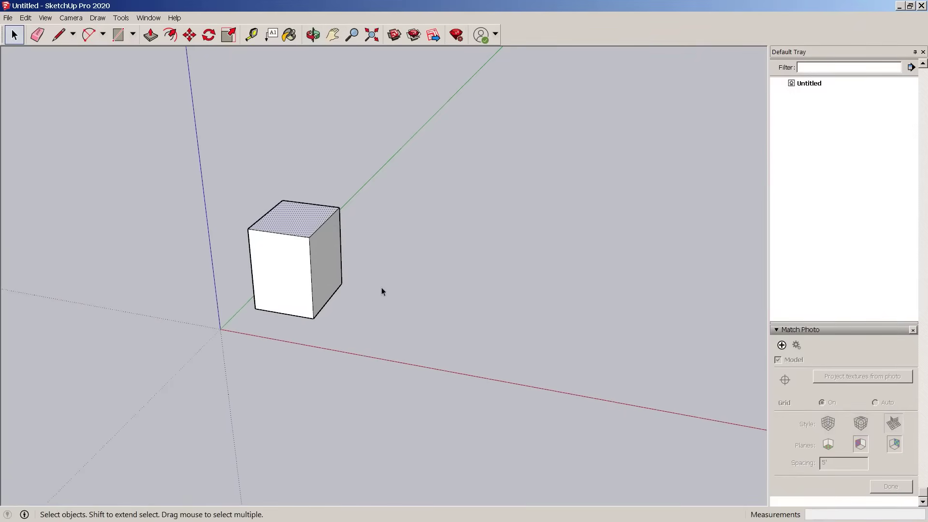
scroll(381, 291, "down", 3)
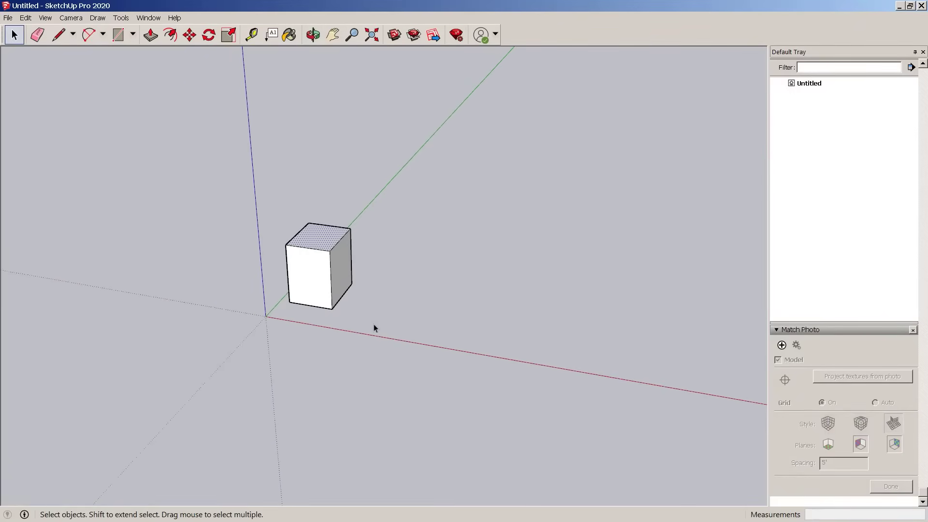
middle_click_drag(370, 332, 352, 226)
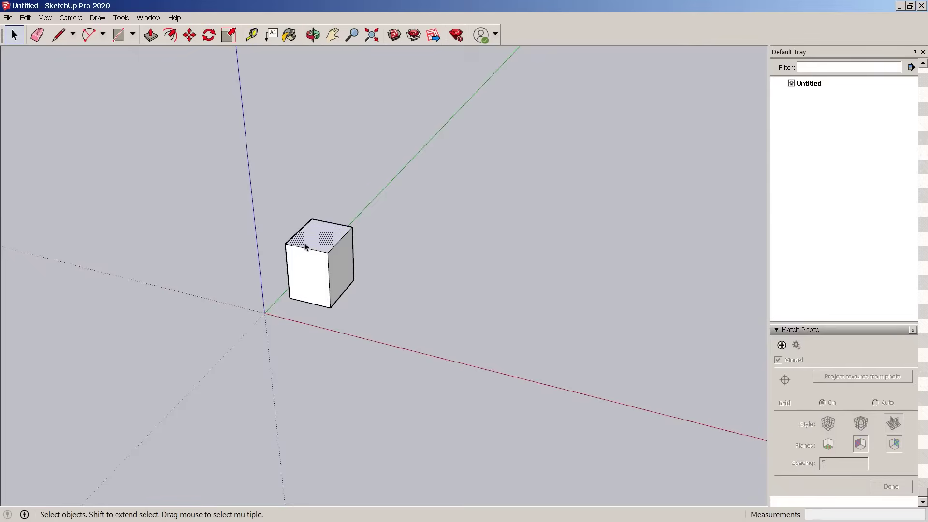
scroll(304, 247, "up", 2)
scroll(267, 205, "down", 3)
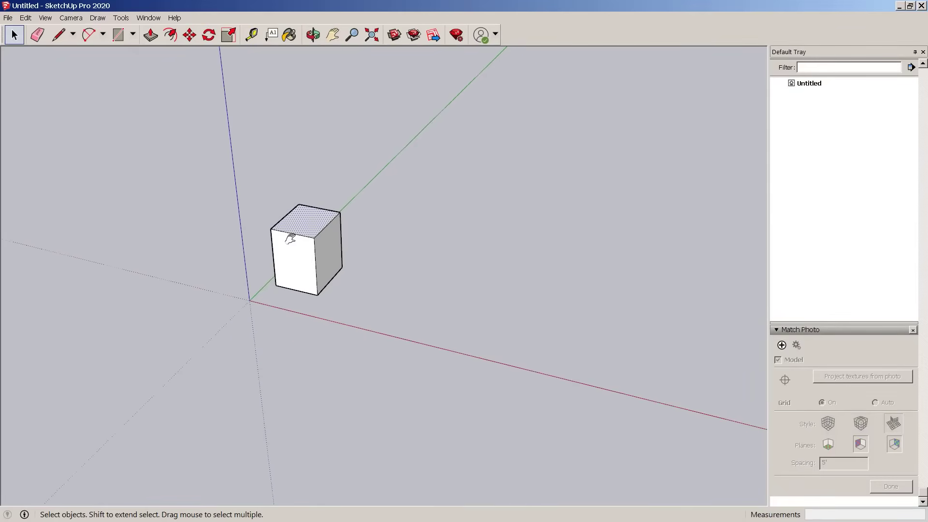
middle_click_drag(290, 238, 280, 228)
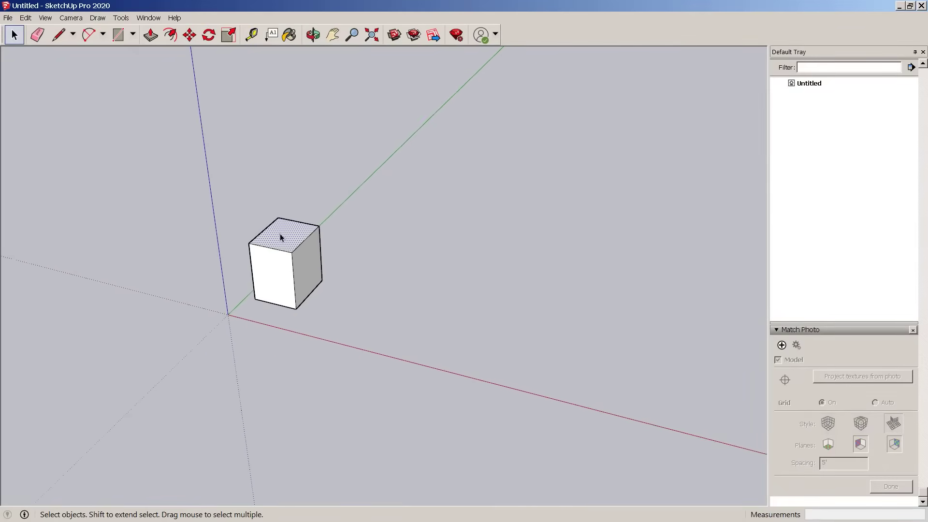
Step: Move the whole box about 17' 4" away from the green axis and clear the selection
left_click_drag(224, 178, 368, 347)
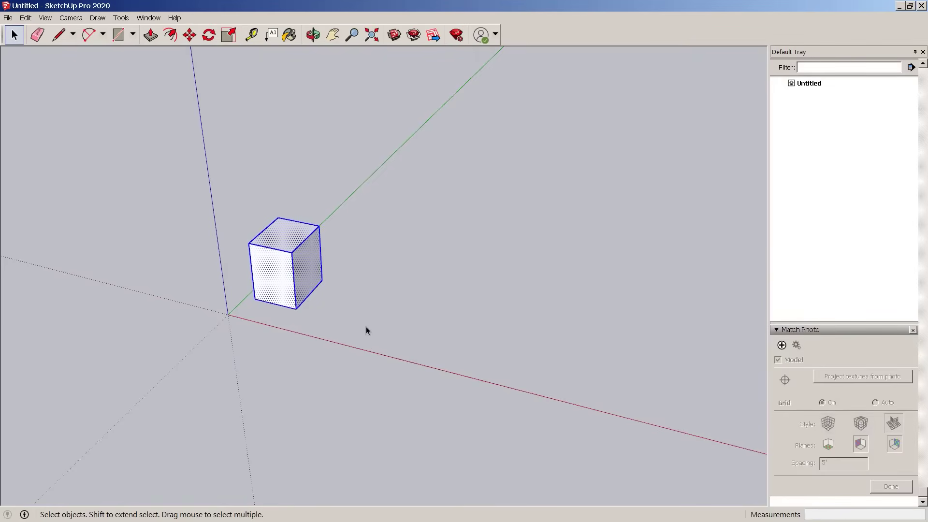
middle_click_drag(176, 198, 251, 231)
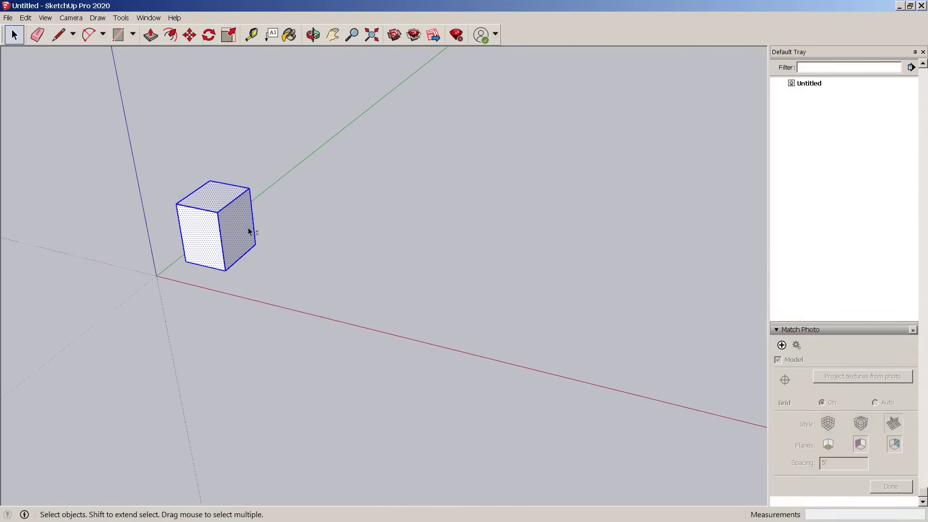
key("m")
left_click(223, 285)
left_click(319, 273)
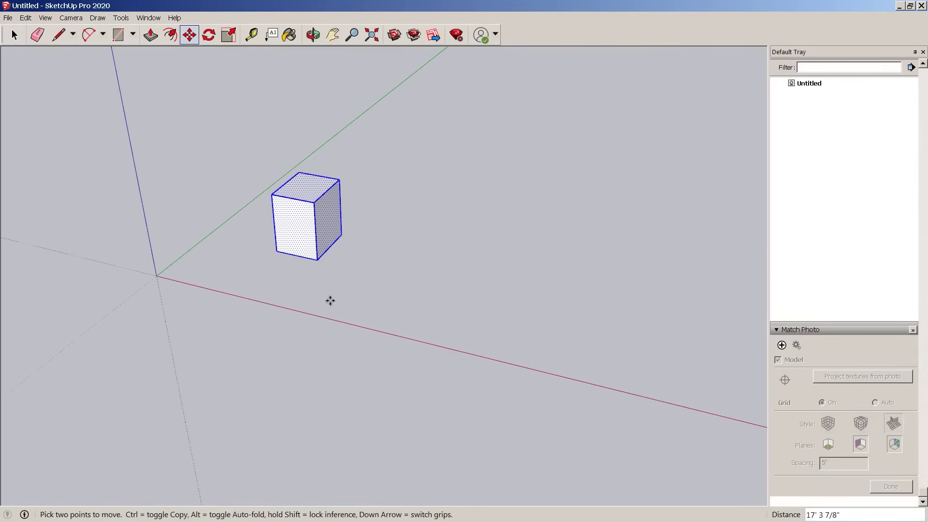
middle_click_drag(363, 300, 321, 241)
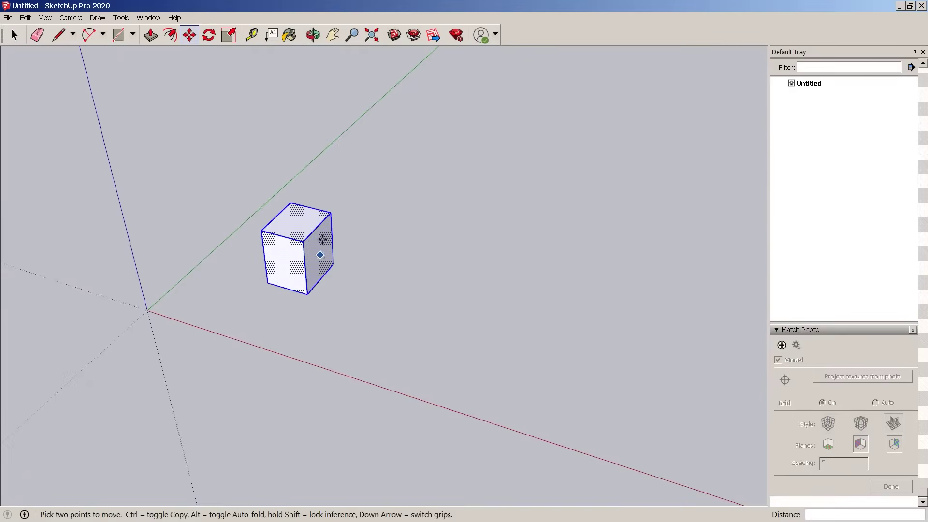
key("space")
middle_click_drag(401, 306, 344, 290)
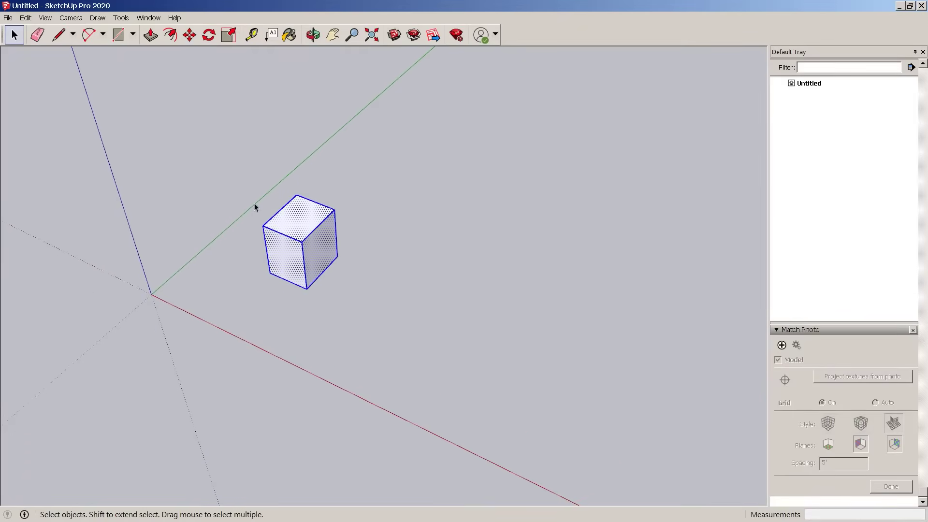
left_click(362, 254)
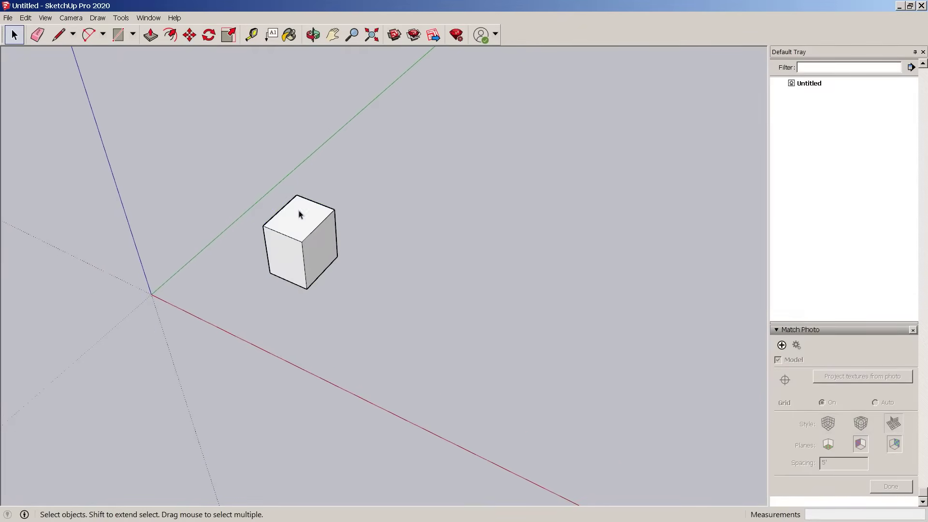
Step: Start adding a geo-location to the model and search for the site's street address
left_click(7, 18)
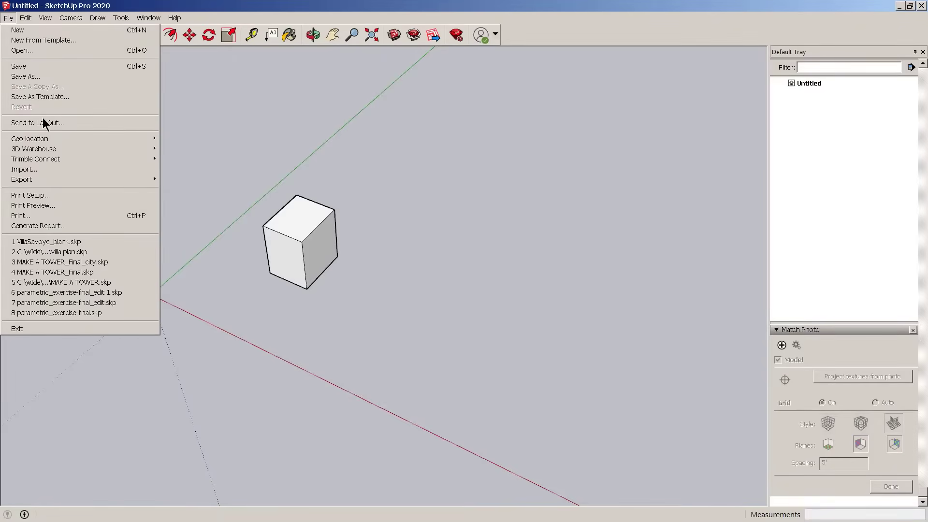
mouse_move(55, 138)
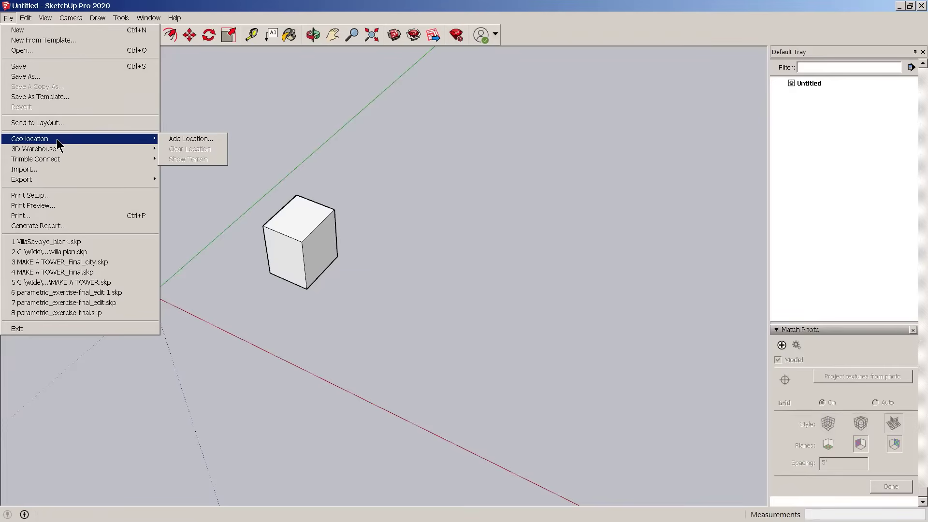
left_click(170, 138)
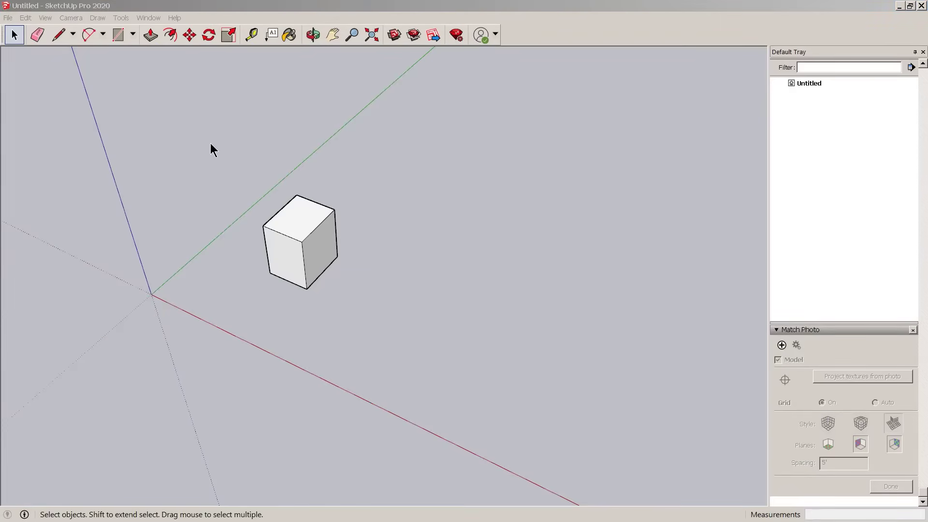
left_click_drag(841, 3, 353, 64)
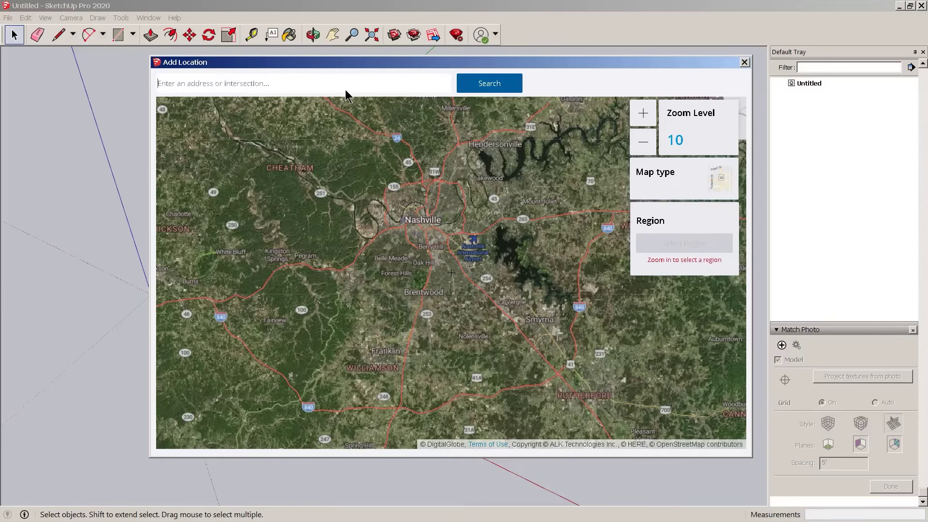
type("66")
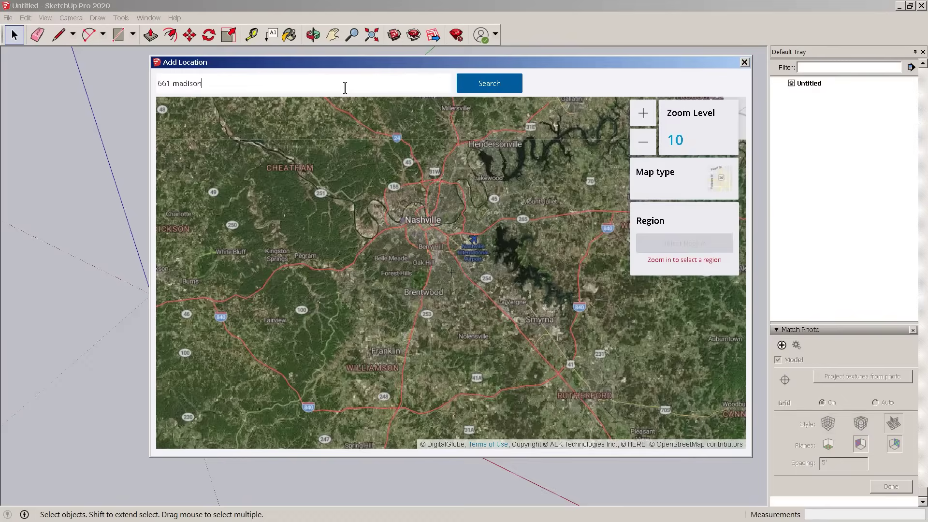
type("1 madison")
key("Return")
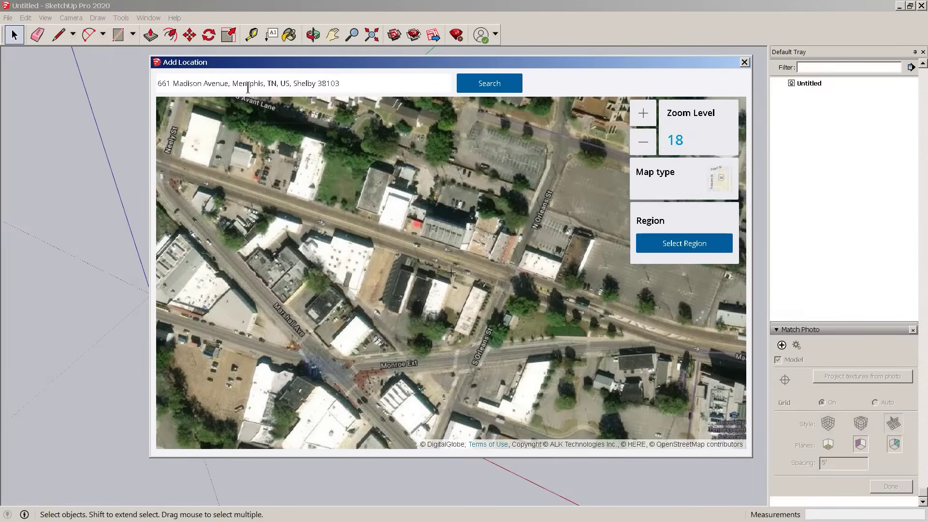
Step: Examine the map around the site at different zoom levels and compare the satellite imagery with the street map
left_click_drag(414, 270, 433, 251)
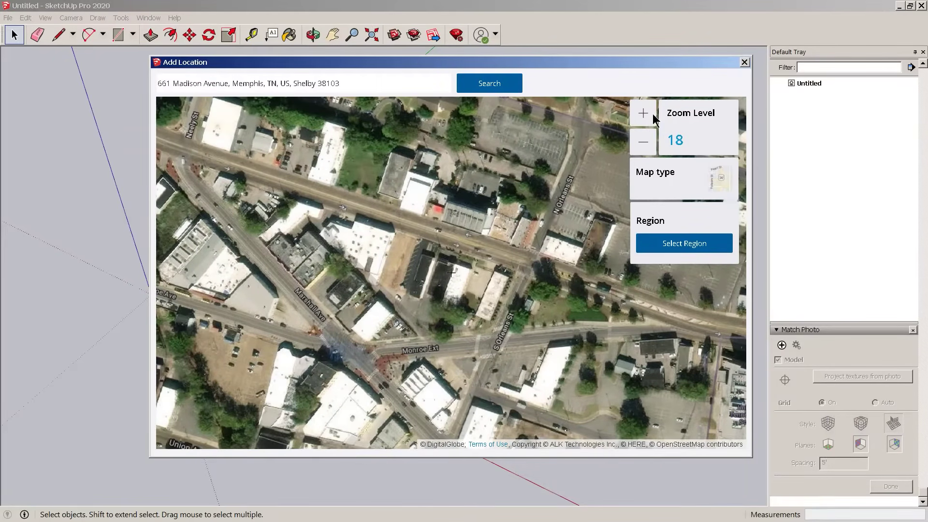
left_click(643, 144)
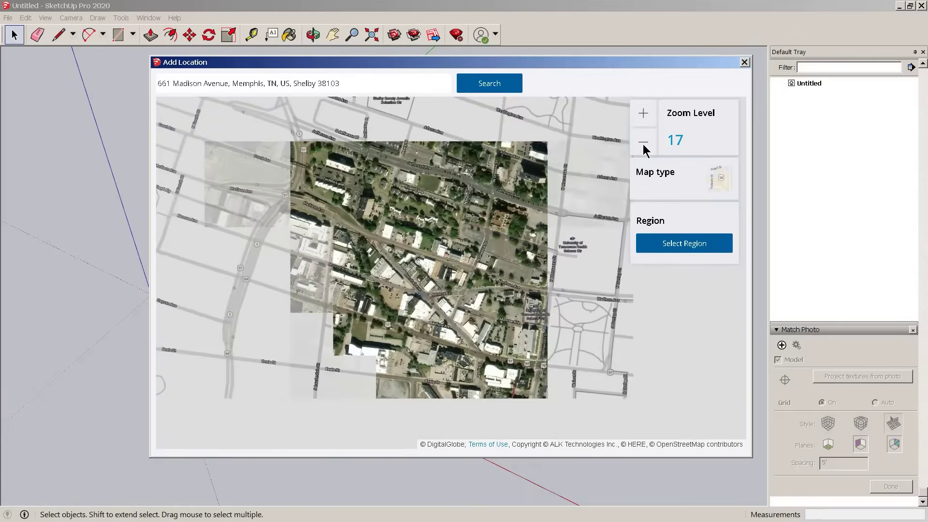
left_click(643, 144)
left_click(641, 113)
left_click(641, 112)
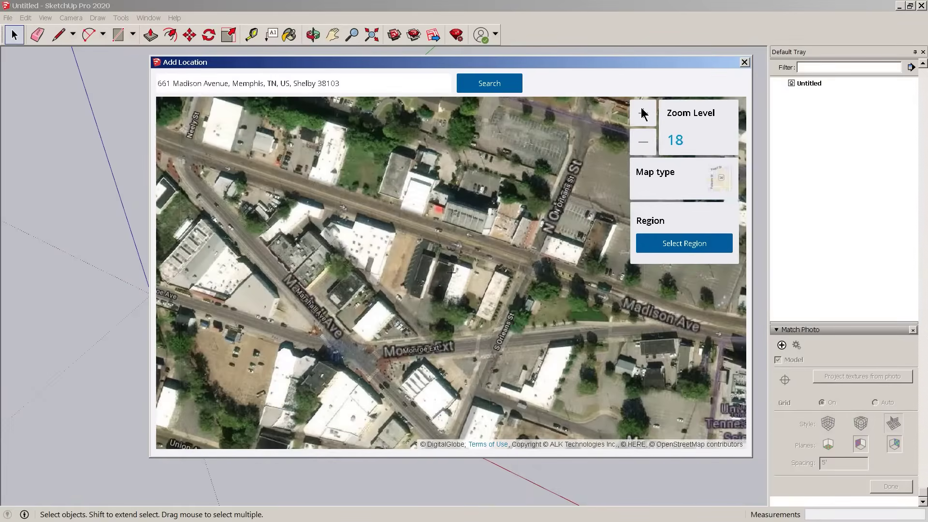
left_click_drag(392, 235, 389, 258)
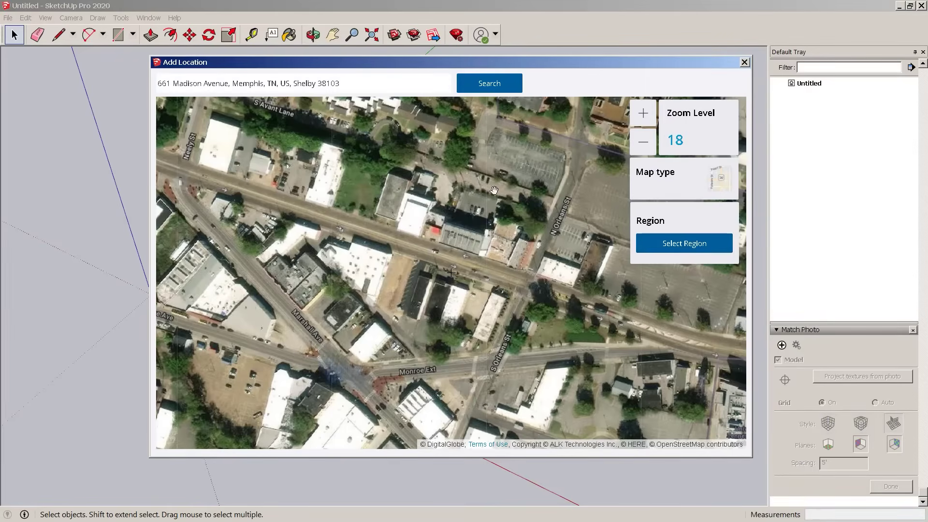
left_click(729, 181)
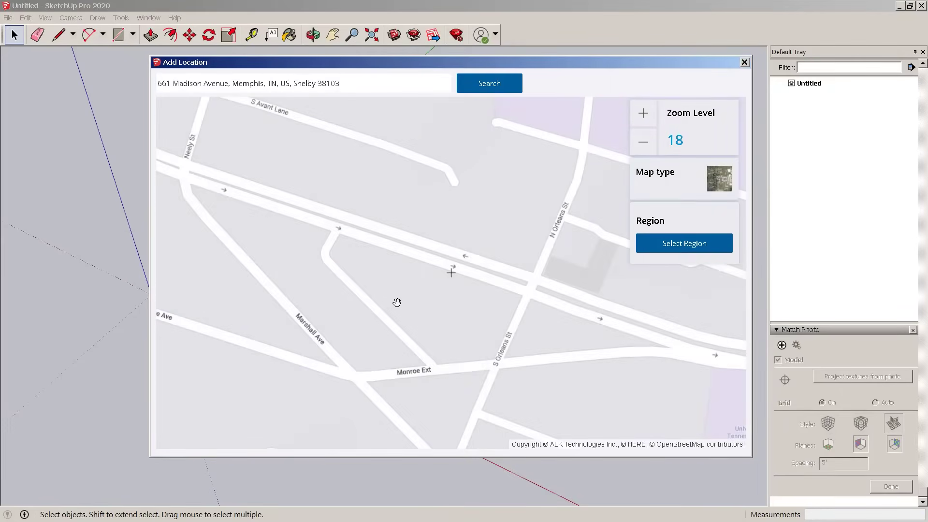
left_click(713, 177)
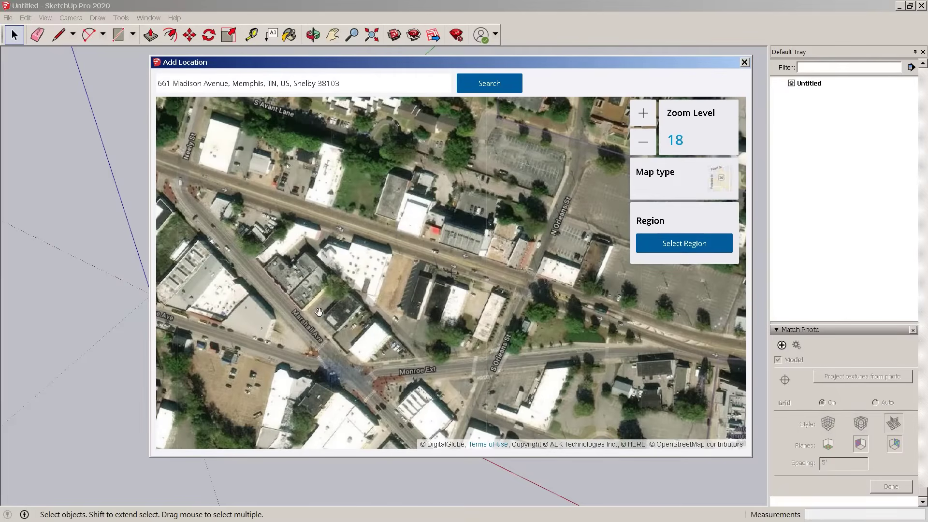
Step: Select an import region at level 18, shrink it to the block around the site, and import it into the model
left_click(668, 248)
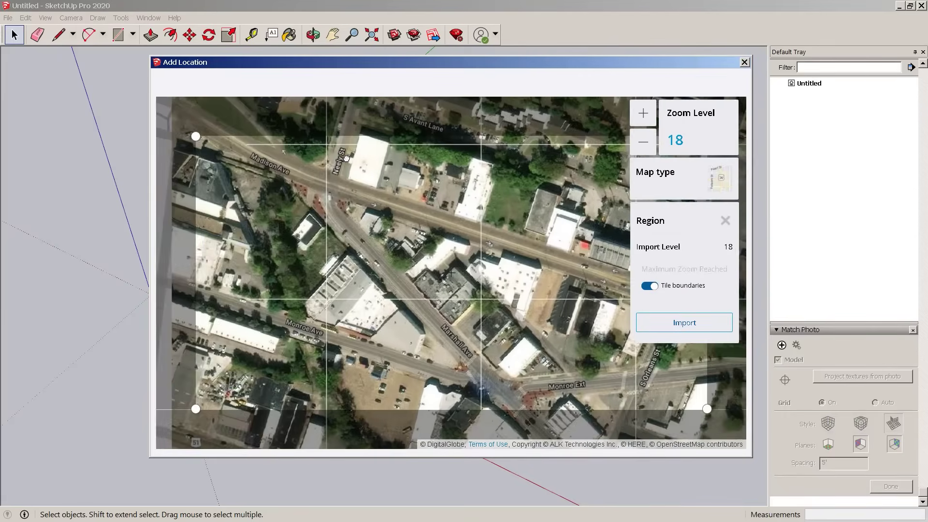
left_click_drag(195, 140, 309, 157)
left_click_drag(442, 211, 462, 231)
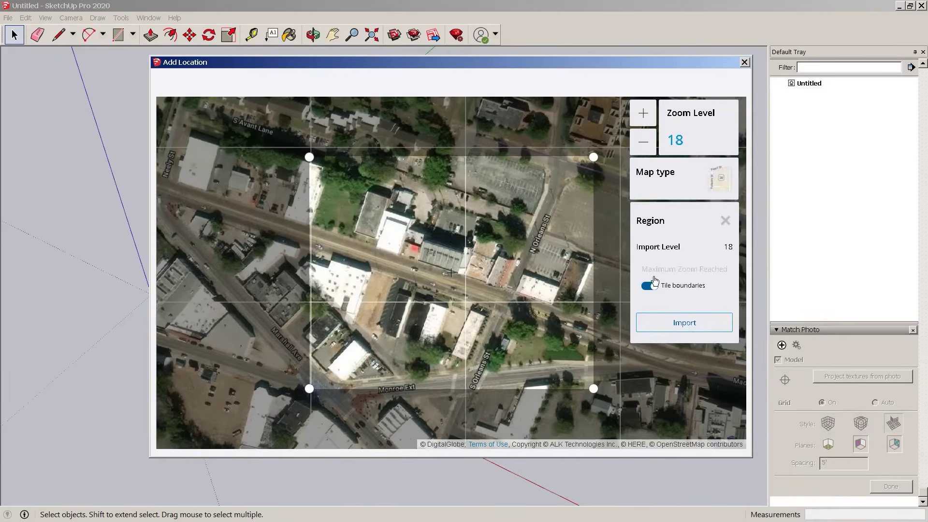
left_click(694, 325)
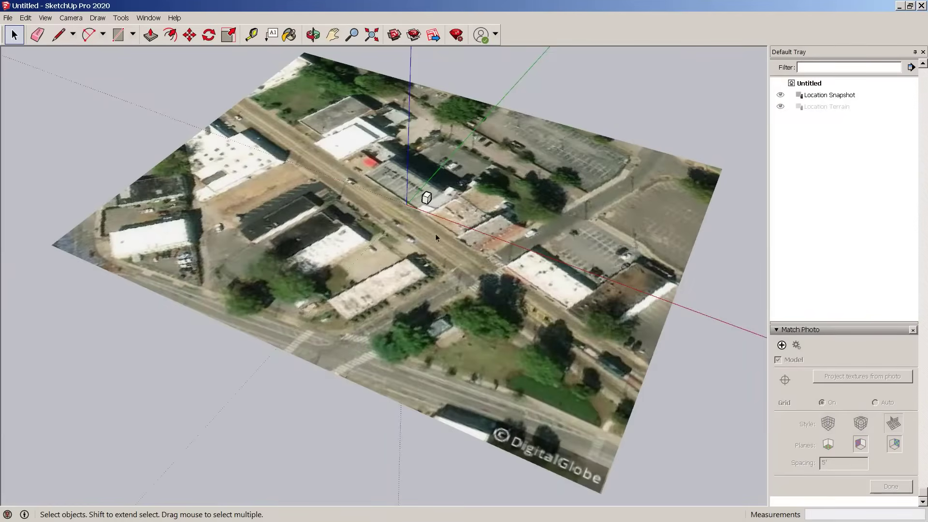
Step: Look over the imported site imagery around the origin and erase the small box standing there
scroll(457, 191, "up", 6)
middle_click_drag(444, 259, 419, 264, "shift")
scroll(430, 172, "down", 5)
middle_click_drag(481, 324, 449, 339, "shift")
middle_click_drag(388, 320, 446, 355)
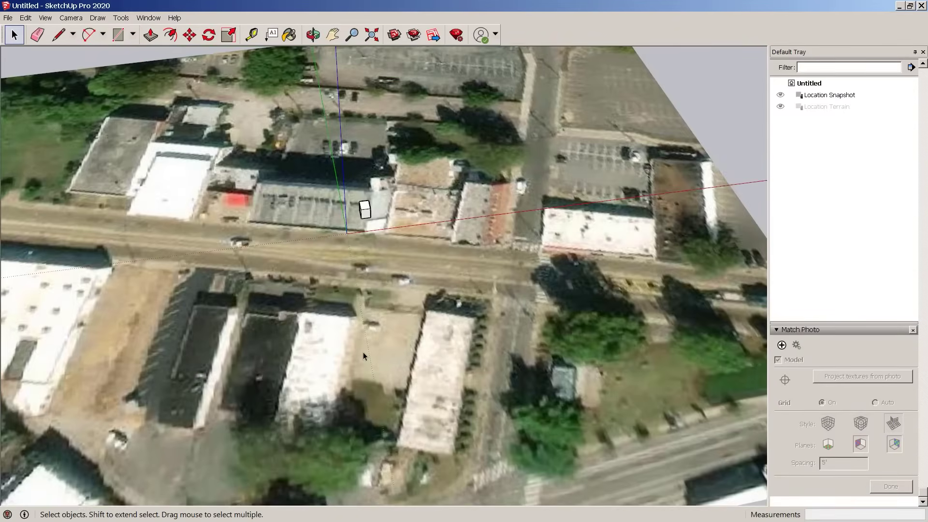
middle_click_drag(363, 353, 417, 313)
scroll(370, 320, "up", 3)
scroll(306, 279, "down", 3)
scroll(305, 283, "down", 5)
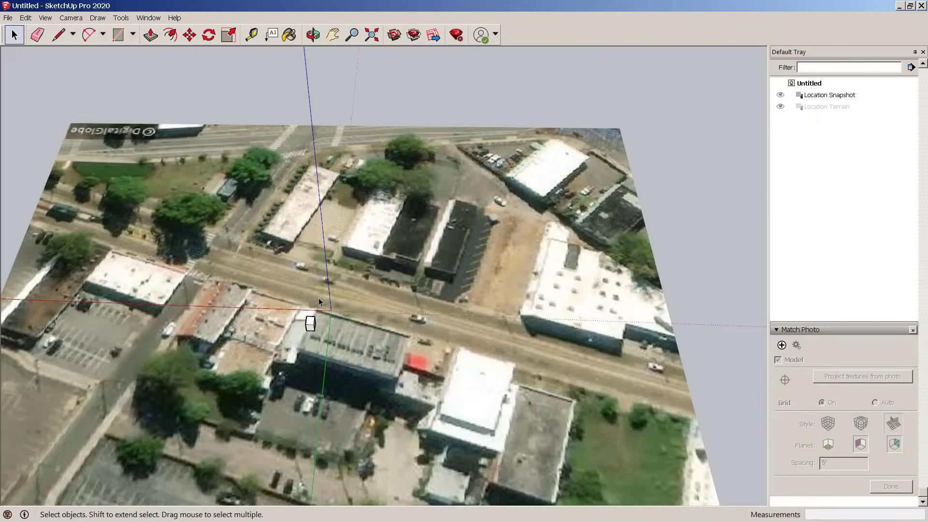
scroll(300, 319, "up", 4)
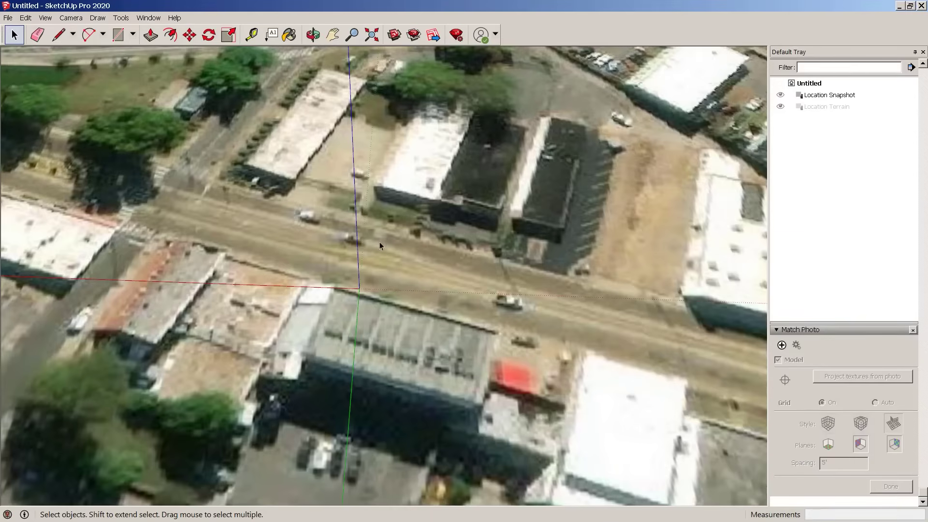
middle_click_drag(327, 317, 404, 339)
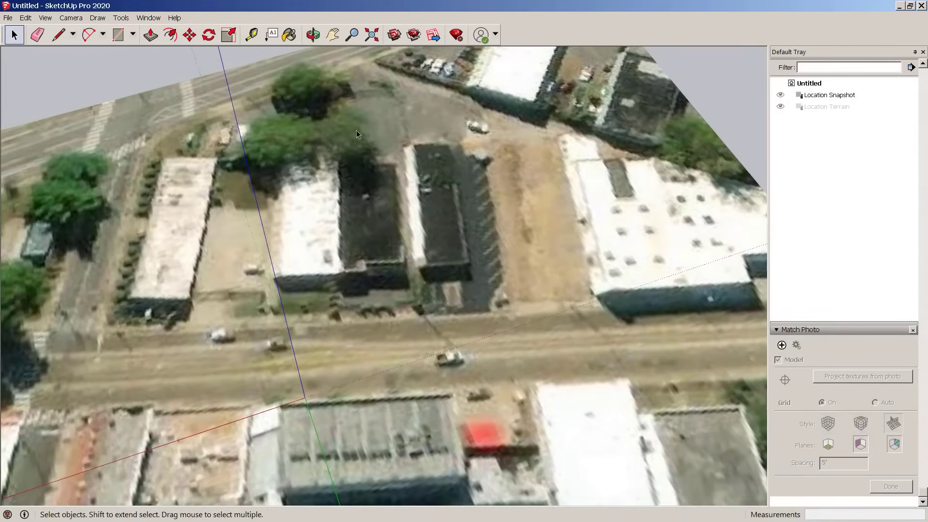
Step: Draw a rectangle on the site image over the dark-roofed building and its parking strip across the street from the origin
scroll(223, 102, "down", 5)
left_click(118, 34)
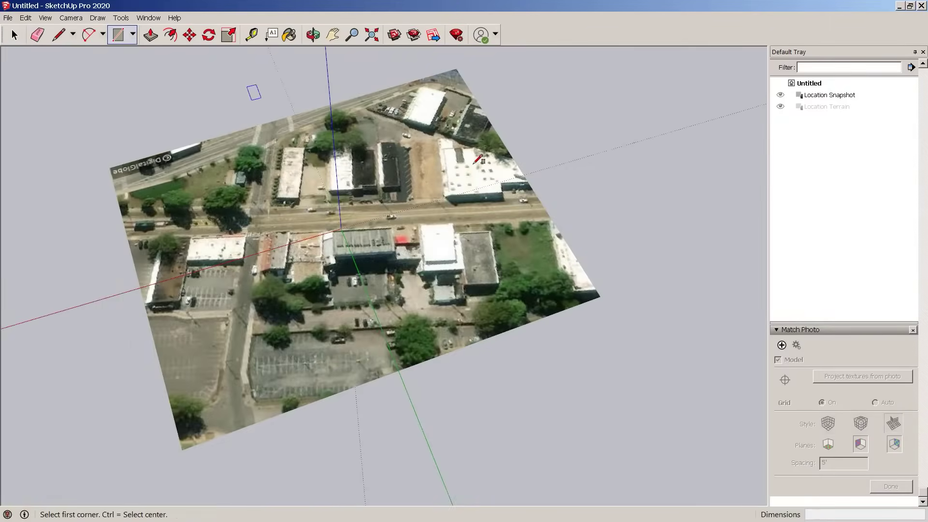
scroll(333, 212, "up", 6)
left_click(347, 226)
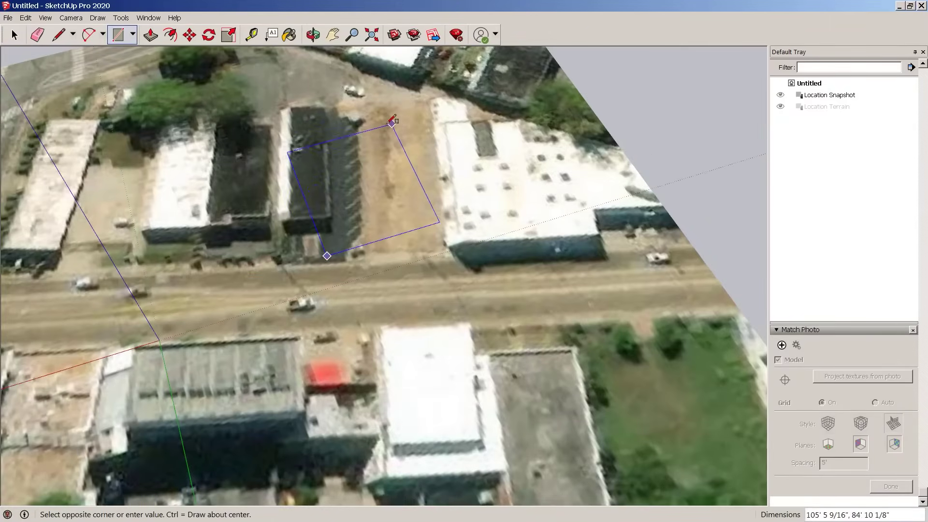
left_click(340, 124)
Step: Turn the rectangle drawn over the dark-roofed building into a group rather than a component
key("space")
left_click(341, 192)
right_click(341, 191)
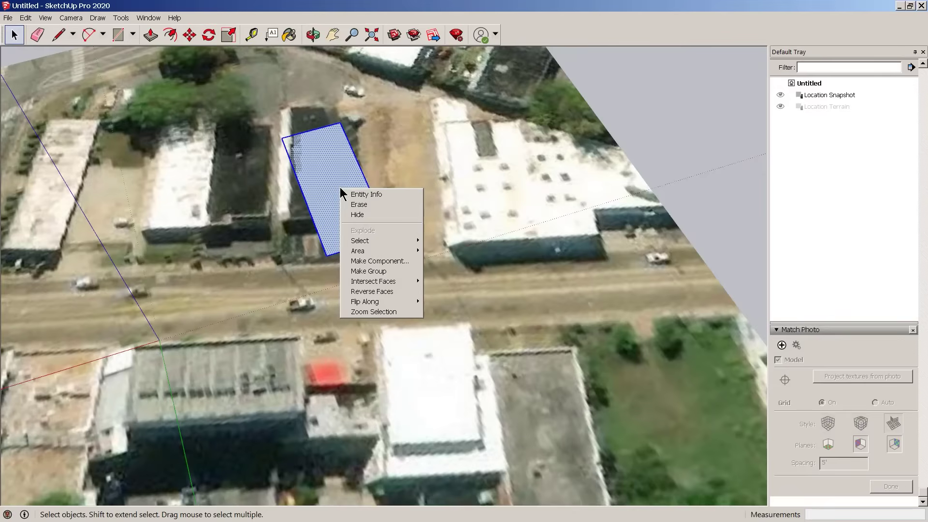
left_click(387, 265)
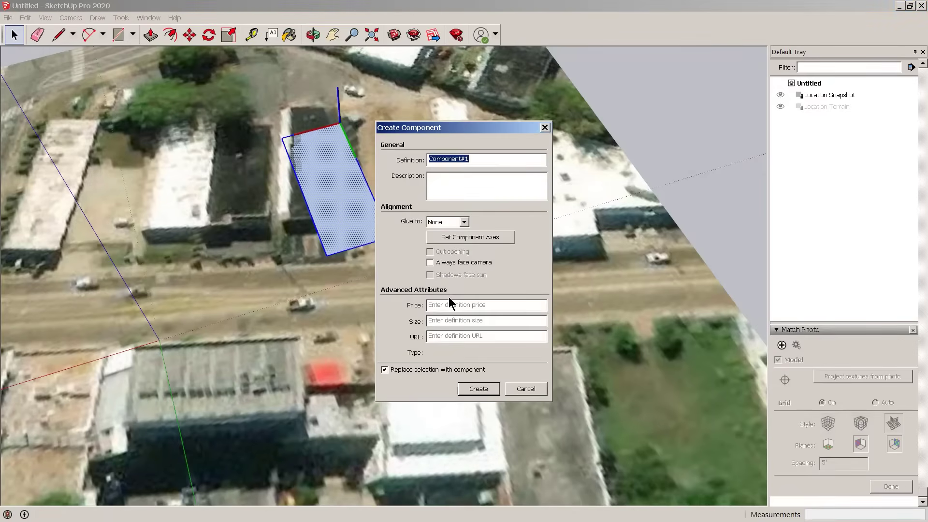
left_click(513, 389)
right_click(352, 222)
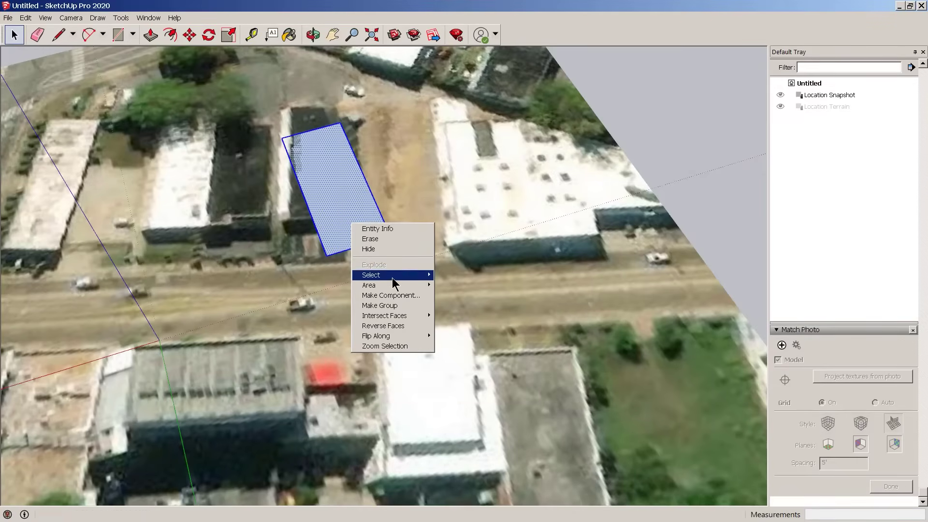
left_click(392, 305)
double_click(341, 215)
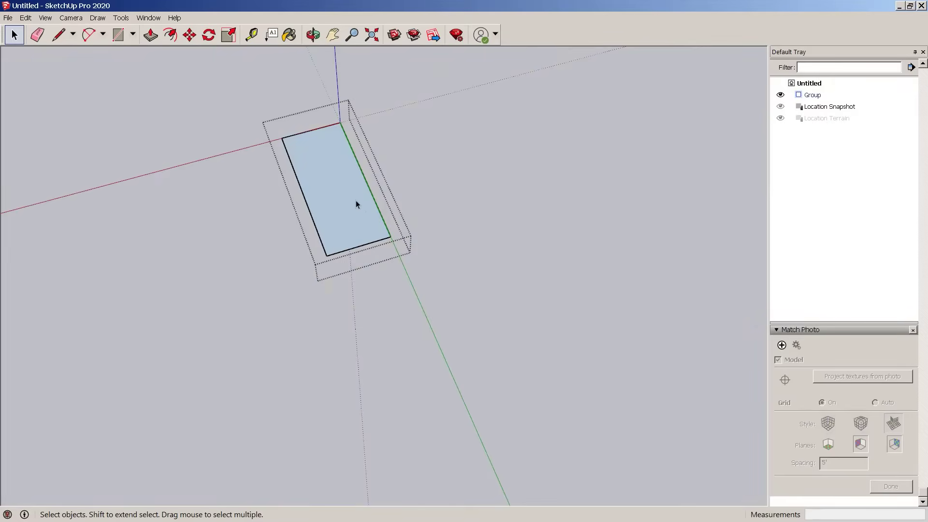
key("Escape")
Step: Move the rectangle group off the site image into the empty area beyond its edge, about 365' away
left_click(346, 211)
key("m")
scroll(339, 140, "up", 3)
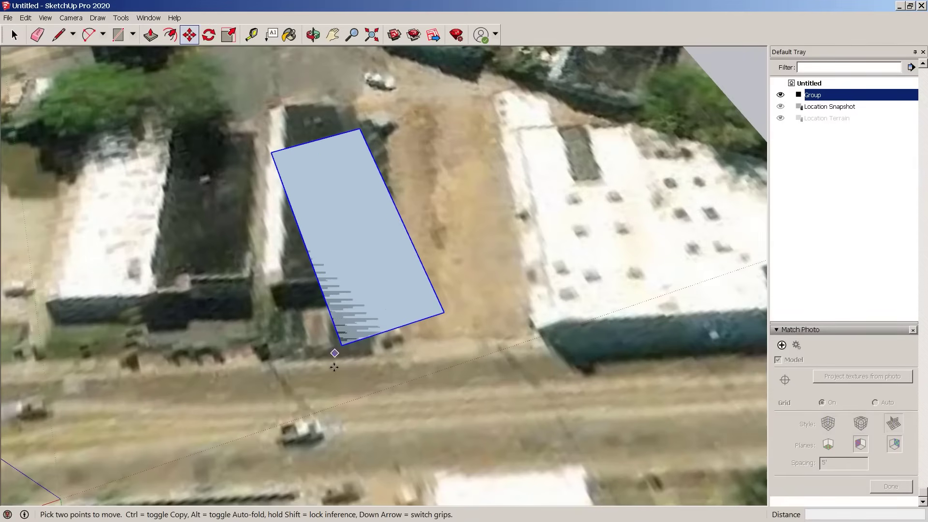
left_click(342, 345)
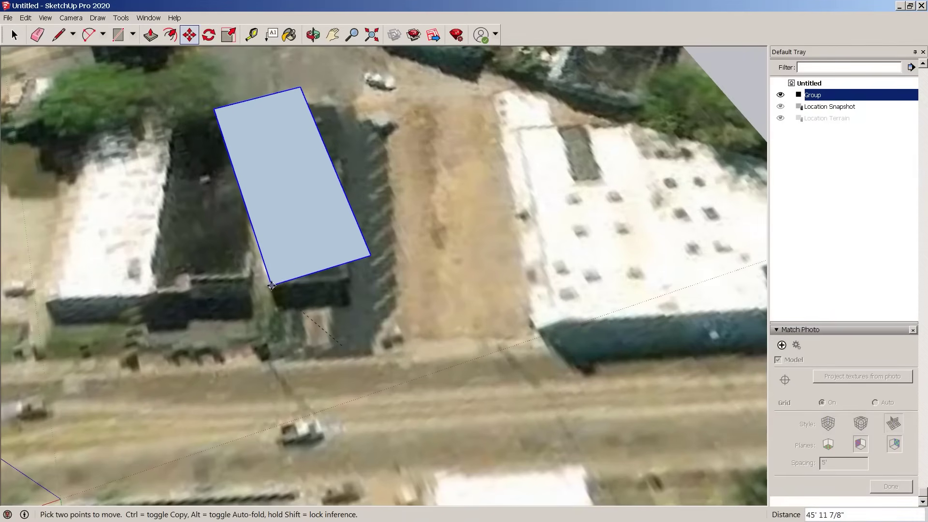
left_click(271, 285)
scroll(290, 275, "down", 5)
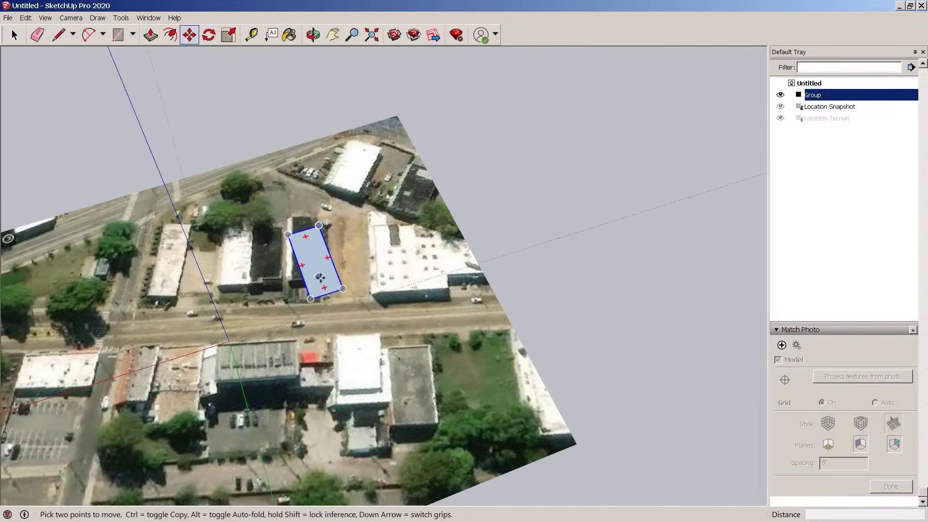
left_click(310, 298)
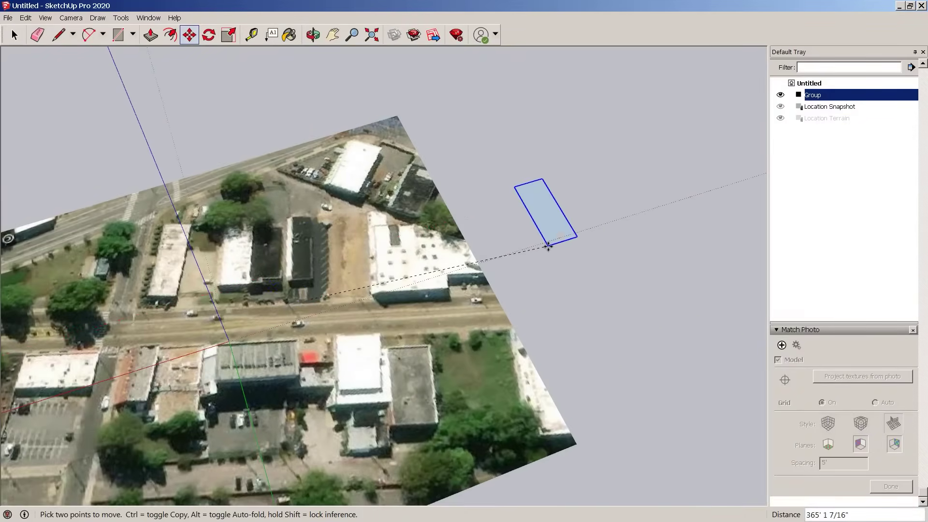
left_click(548, 245)
key("space")
Step: Set the Default Tray to hide automatically so the model area becomes wider
middle_click_drag(420, 294, 445, 270)
scroll(428, 207, "up", 5)
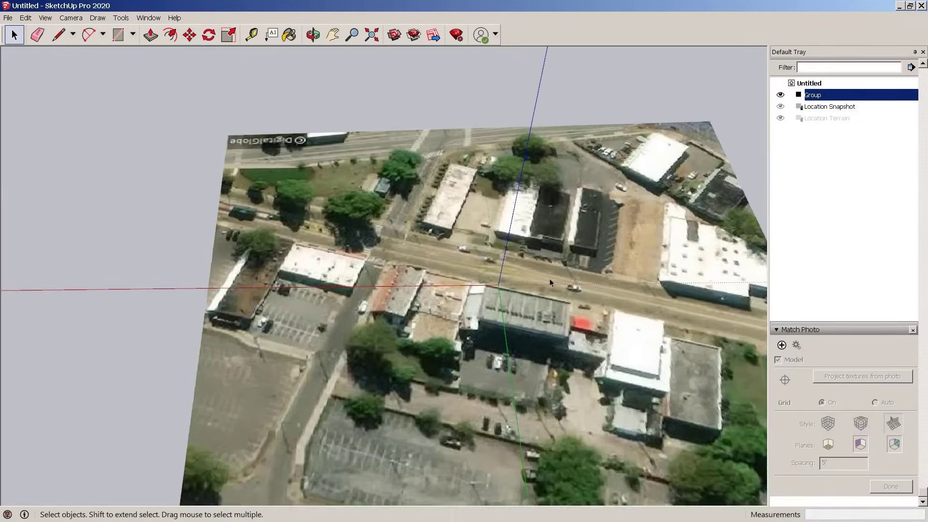
middle_click_drag(573, 315, 576, 199)
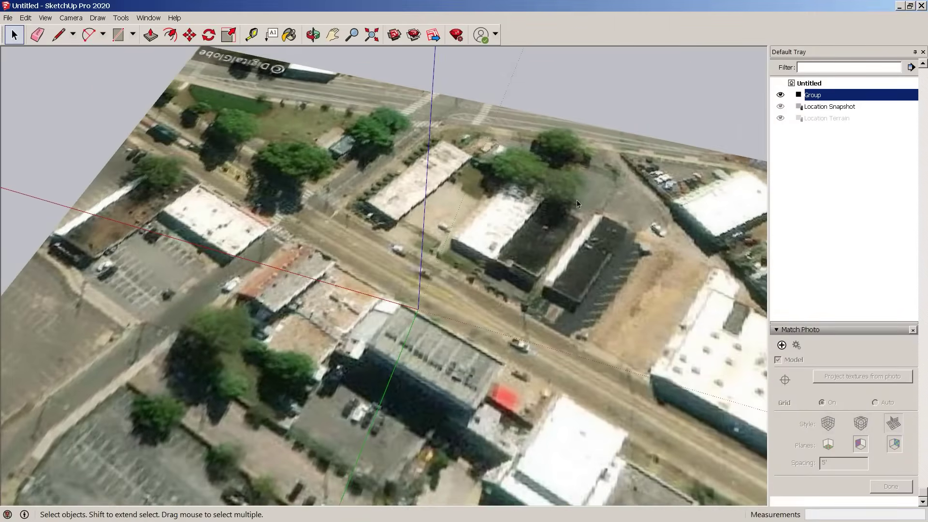
right_click(584, 39)
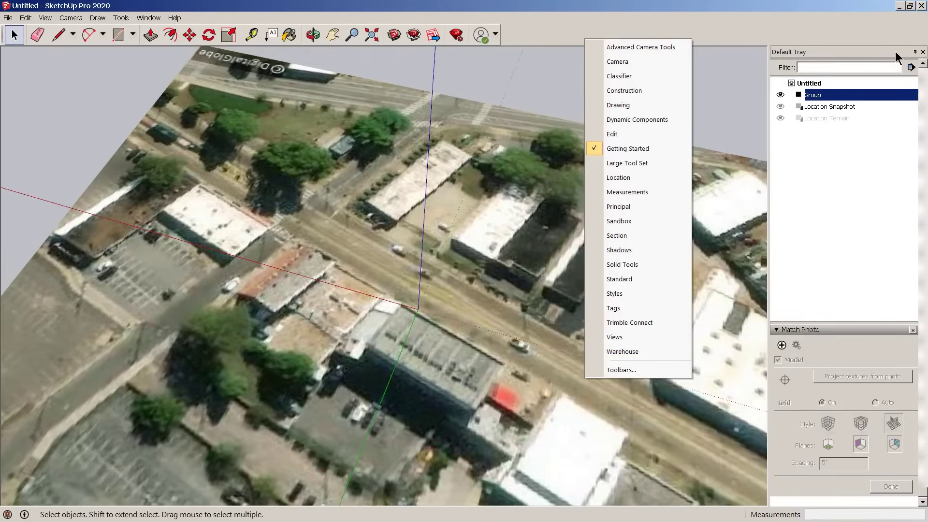
left_click(911, 53)
left_click(914, 52)
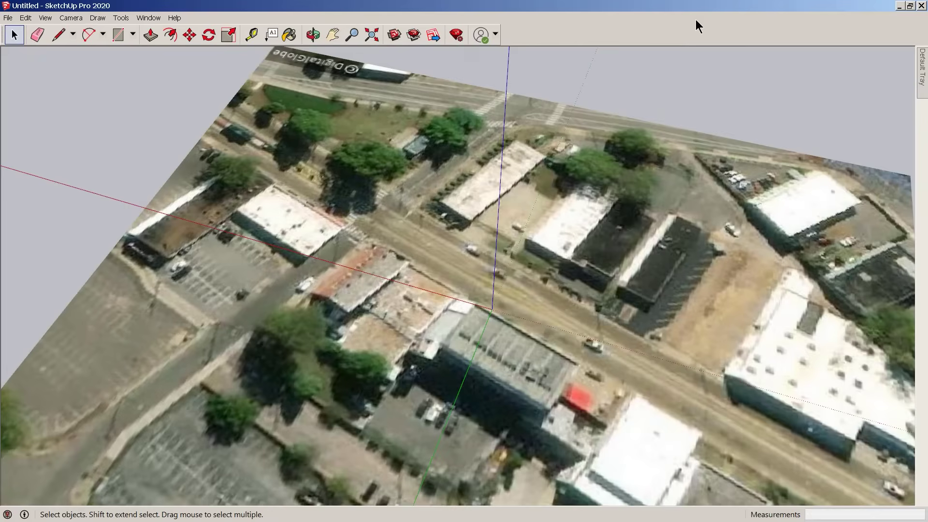
Step: Show the Views toolbar and switch the camera to the Top view of the whole site image
right_click(518, 38)
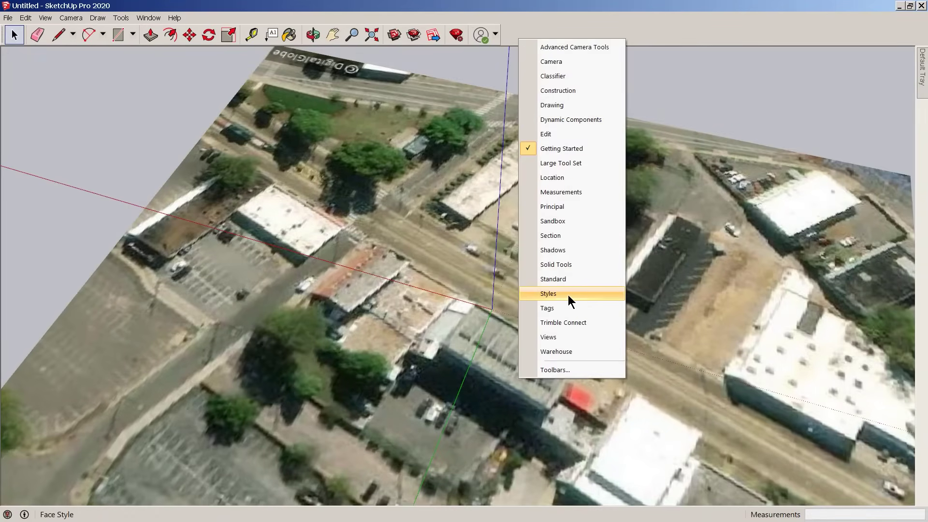
left_click(574, 335)
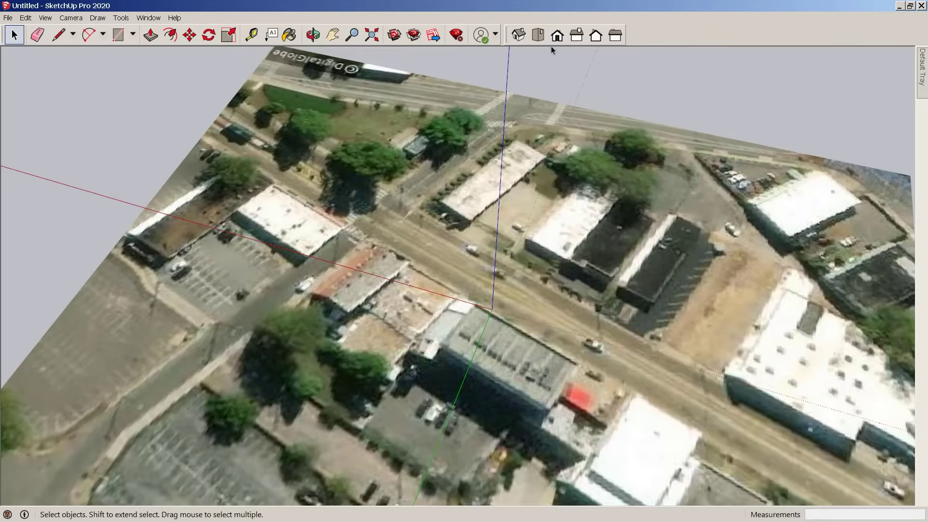
left_click(536, 35)
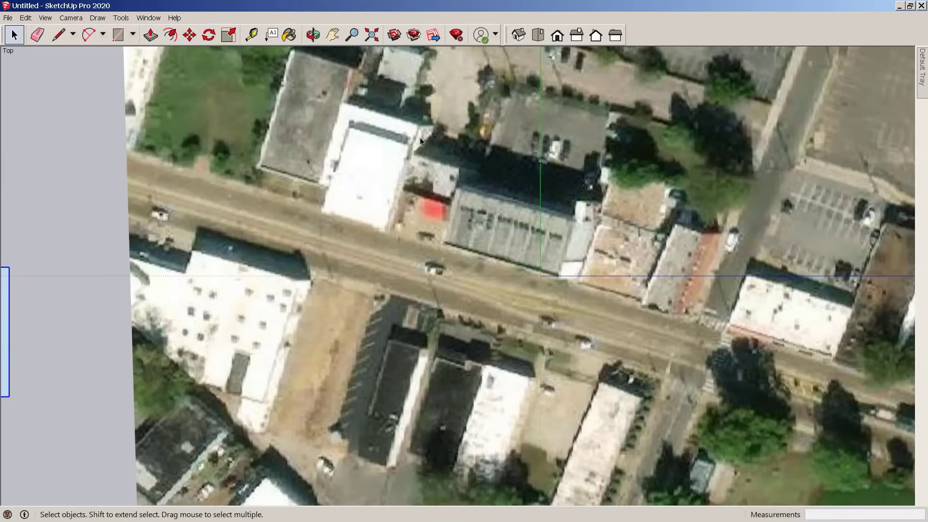
scroll(378, 267, "down", 3)
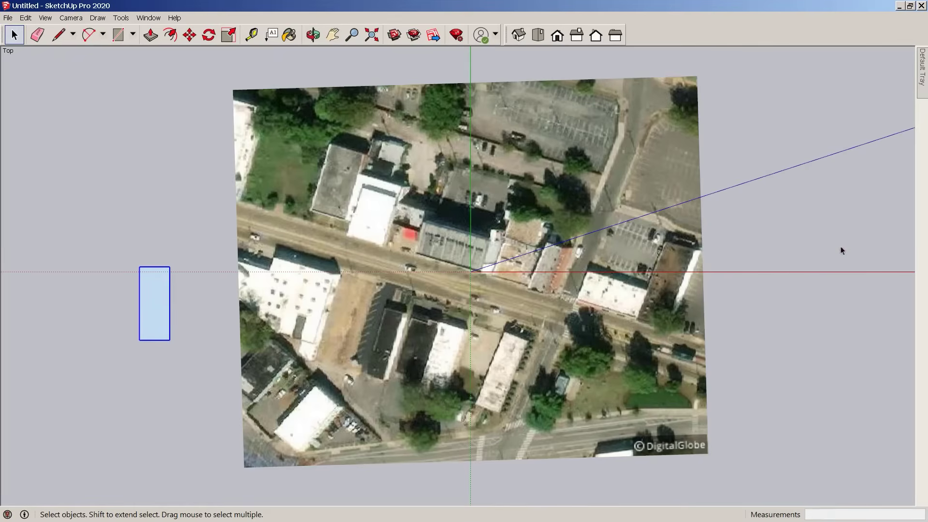
scroll(396, 330, "up", 1)
scroll(379, 241, "down", 2)
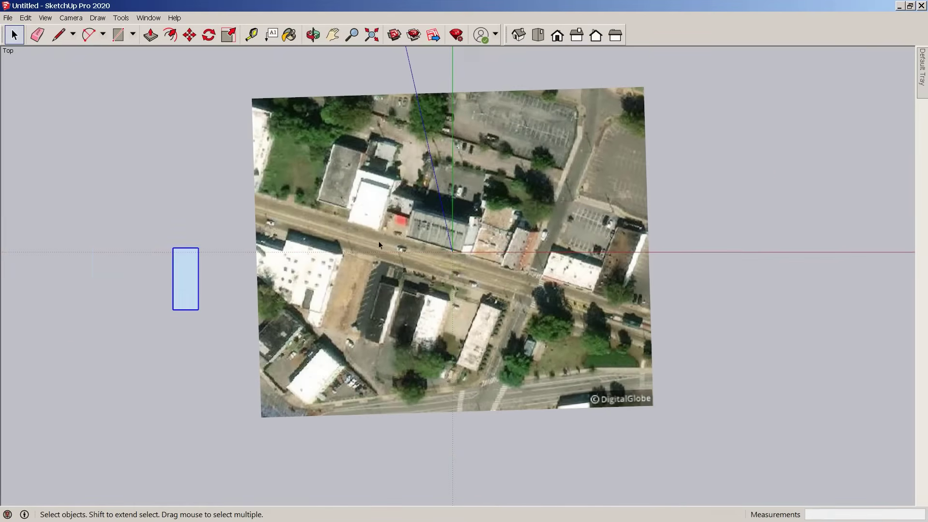
Step: Check the site image's entry in the Outliner and the editing options available for it
left_click(401, 264)
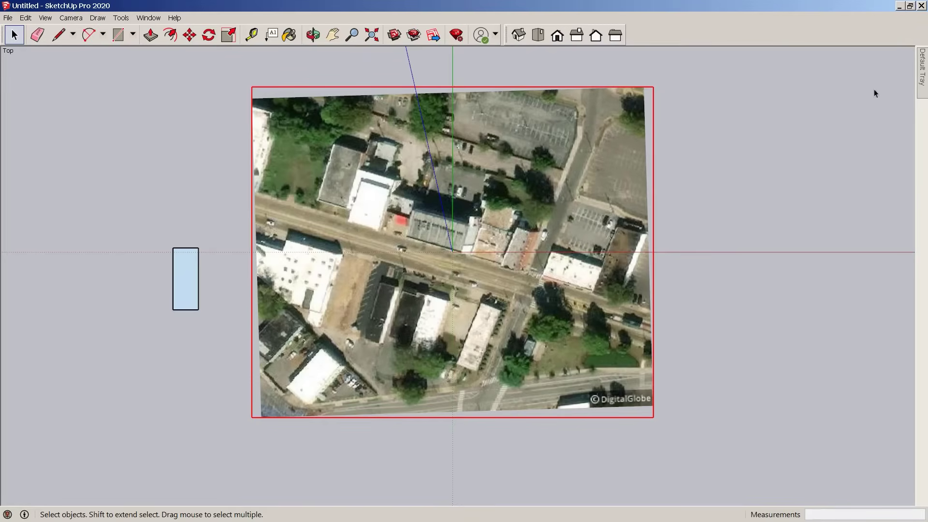
mouse_move(923, 77)
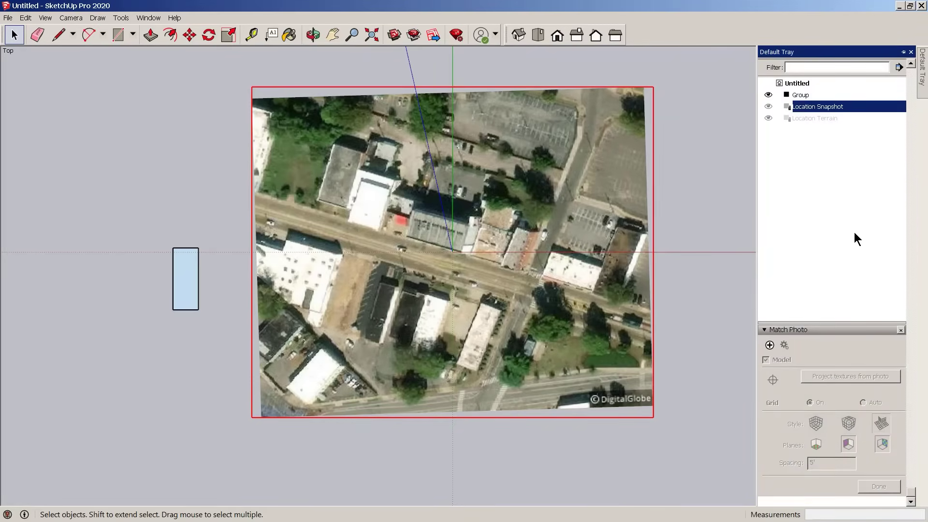
left_click(148, 18)
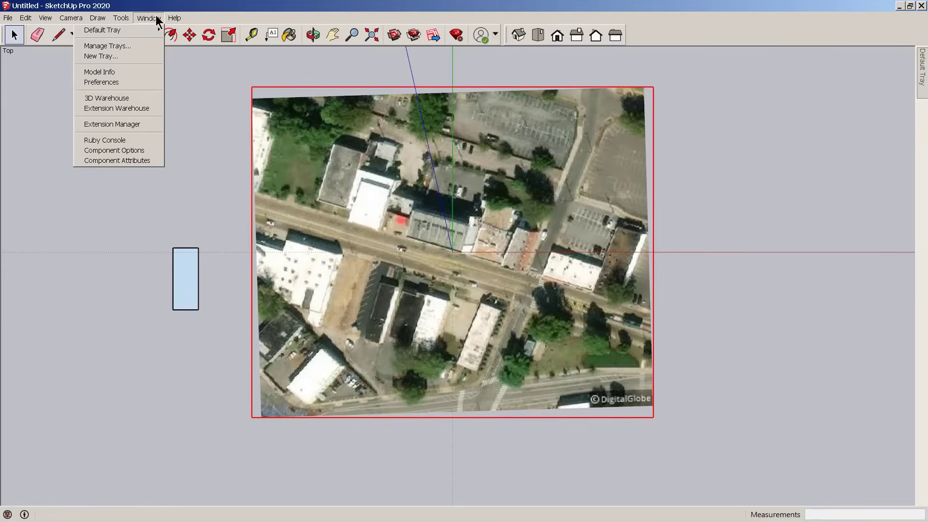
right_click(454, 219)
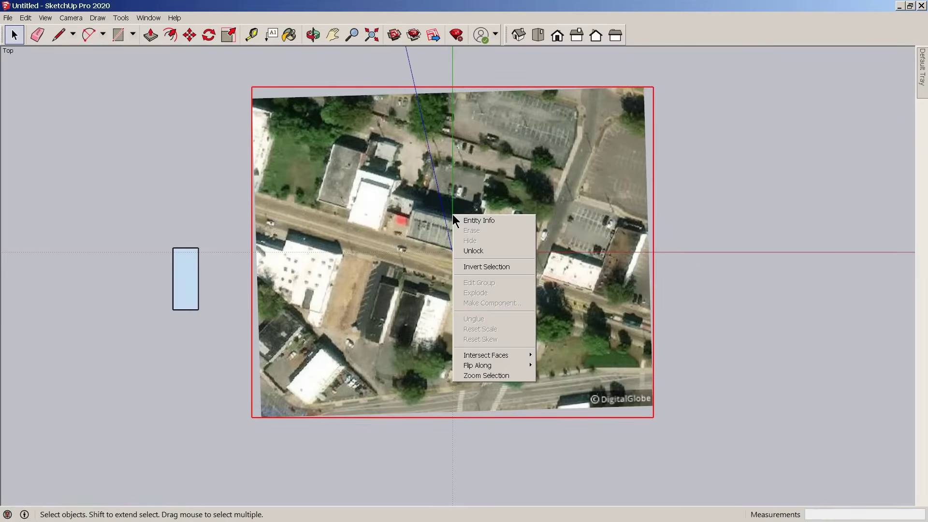
left_click(402, 203)
key("m")
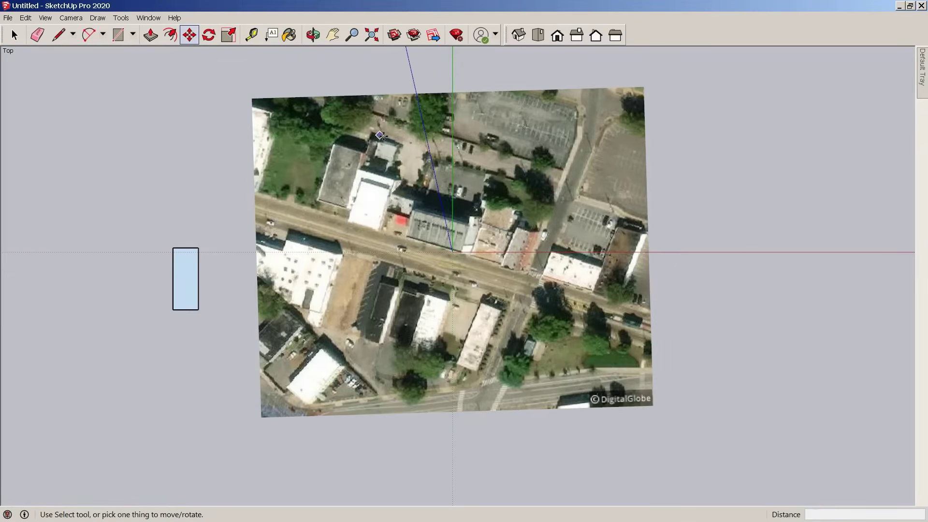
Step: Dock the Default Tray permanently open again and bring its Entity Info section into view
left_click(149, 18)
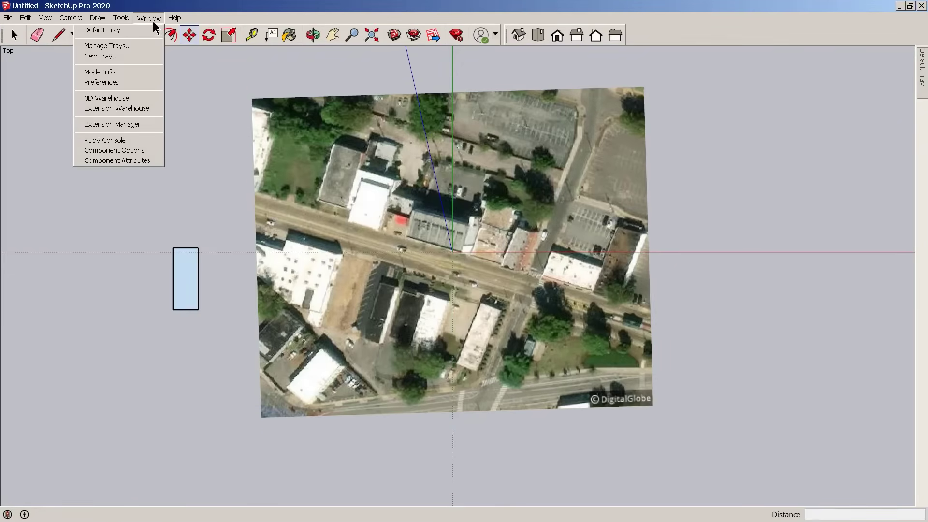
mouse_move(151, 36)
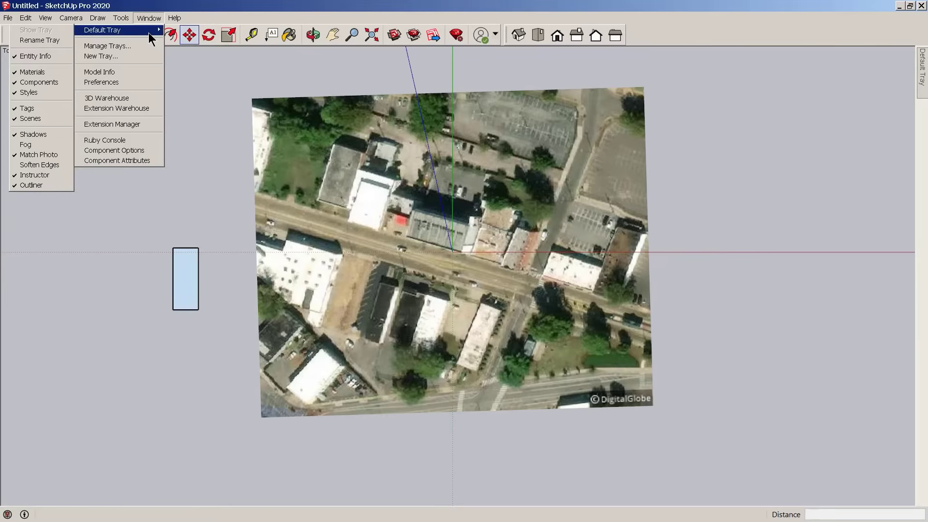
left_click(922, 80)
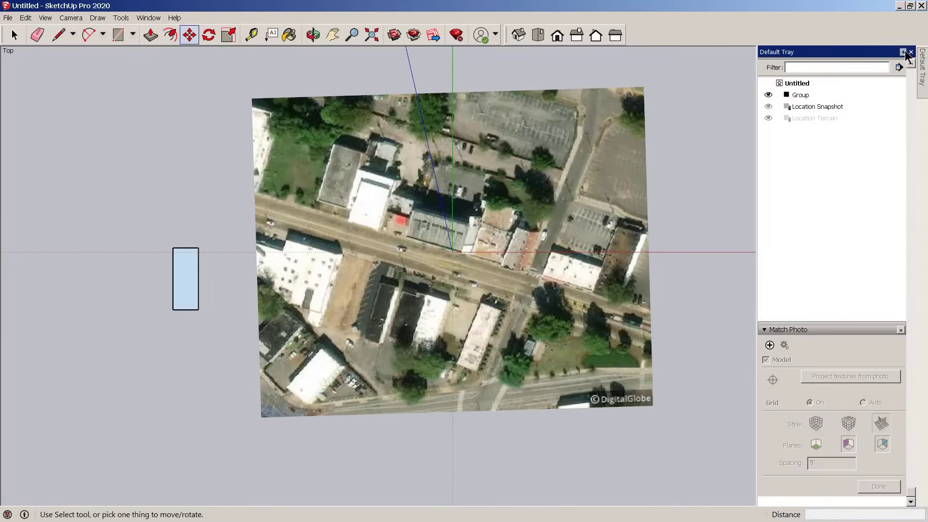
scroll(913, 95, "up", 1)
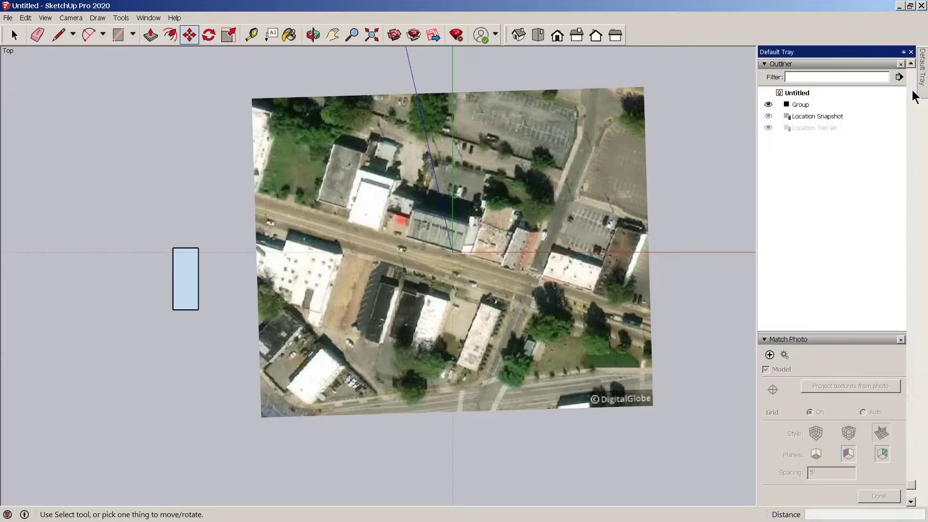
left_click(904, 52)
left_click_drag(922, 482, 924, 73)
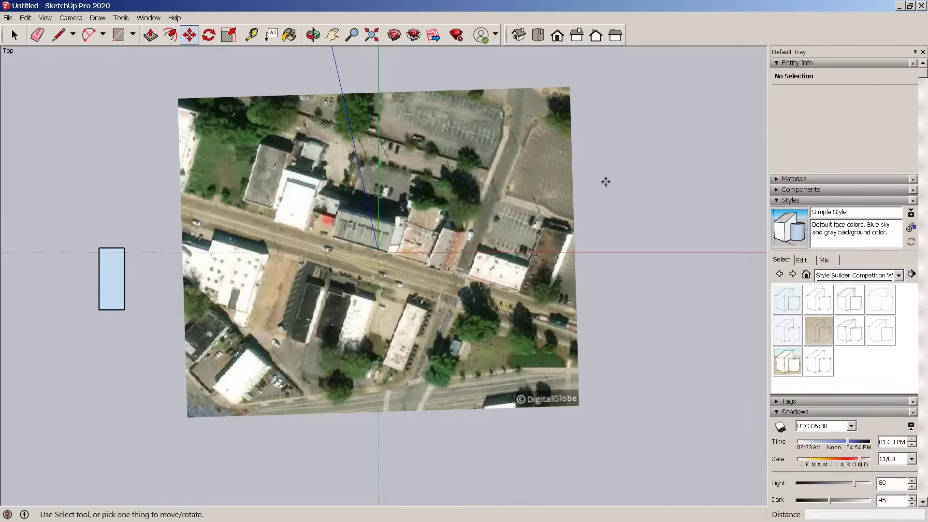
Step: Unlock the Location Snapshot group of the site image through its entity properties
key("space")
left_click(505, 179)
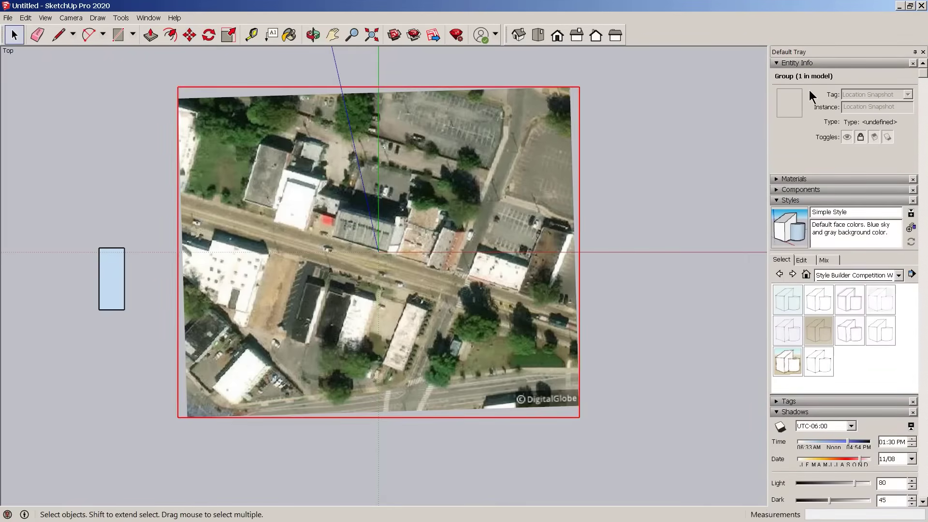
left_click(860, 138)
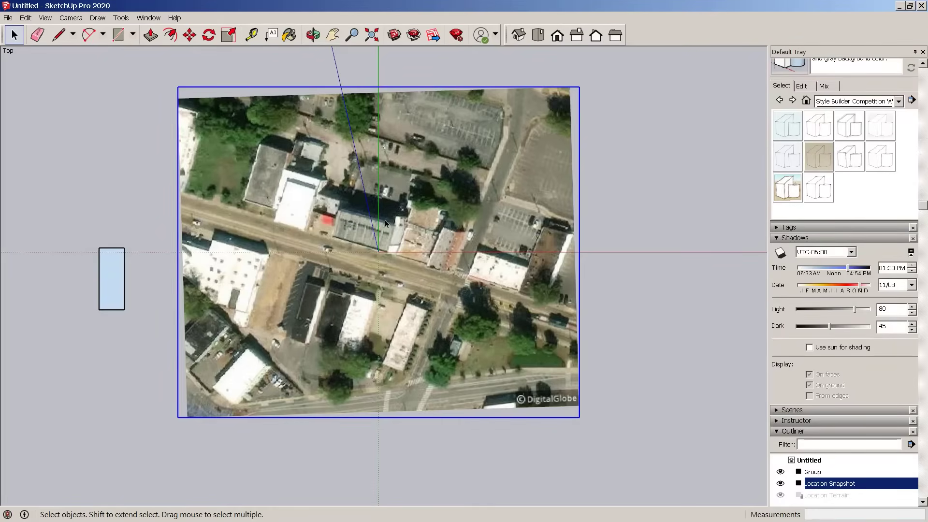
Step: Open the rectangle group beside the site image for editing and push/pull its face up about 50' 8" into a box
scroll(385, 223, "up", 1)
scroll(209, 256, "down", 4)
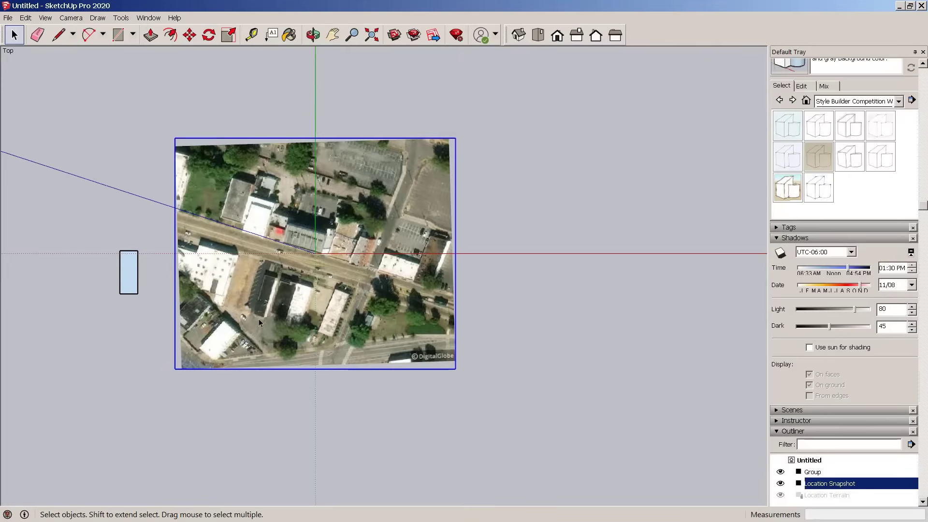
middle_click_drag(261, 293, 310, 245)
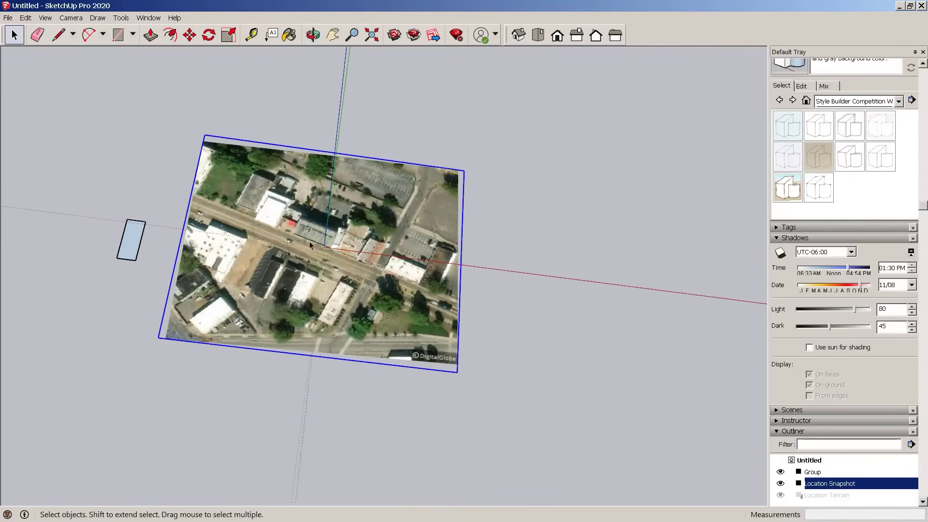
left_click(139, 244)
scroll(139, 246, "up", 2)
key("p")
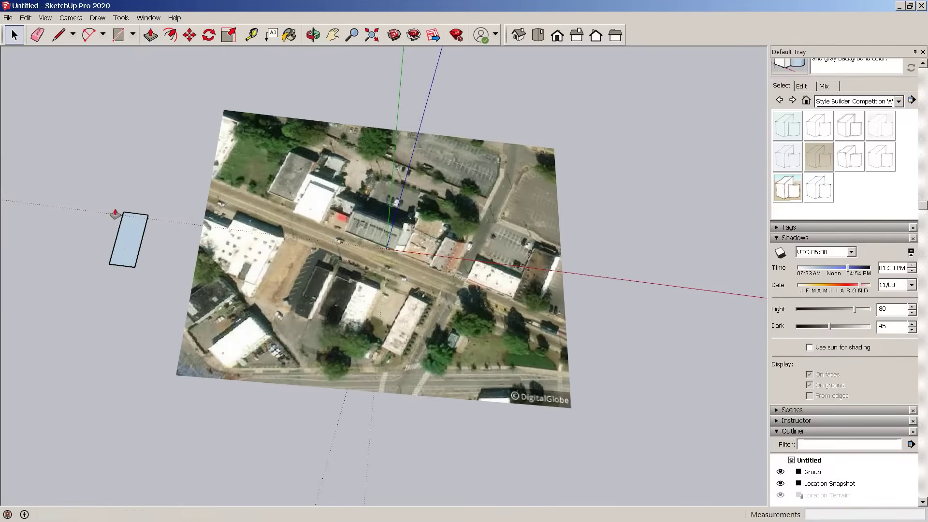
key("space")
left_click(130, 239)
double_click(123, 242)
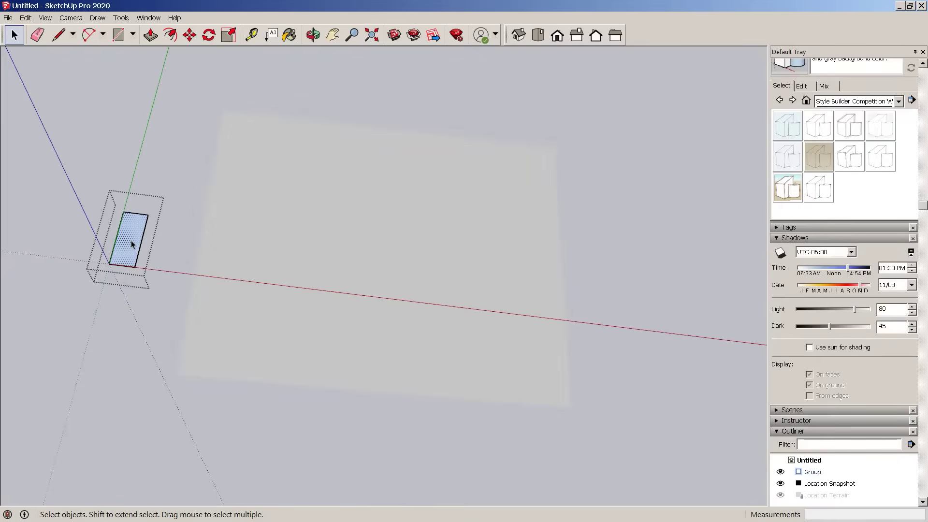
key("p")
left_click(131, 243)
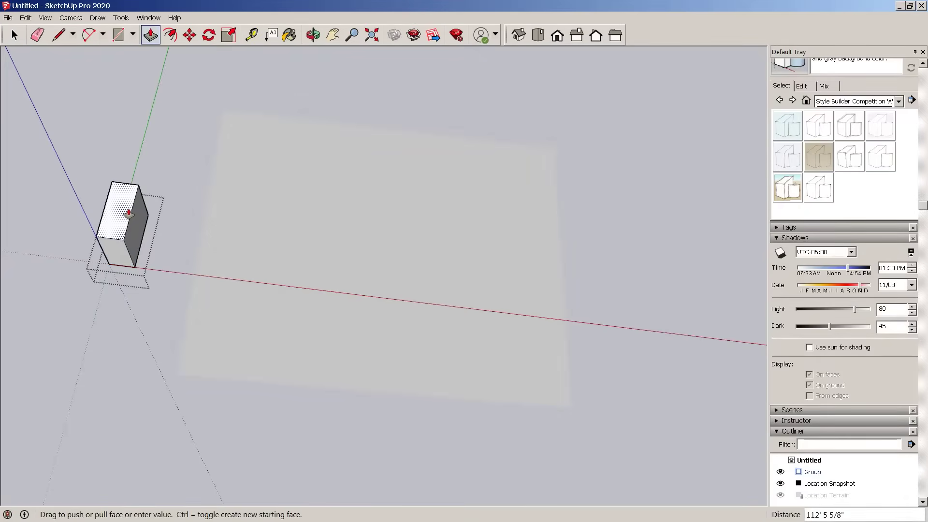
left_click(130, 232)
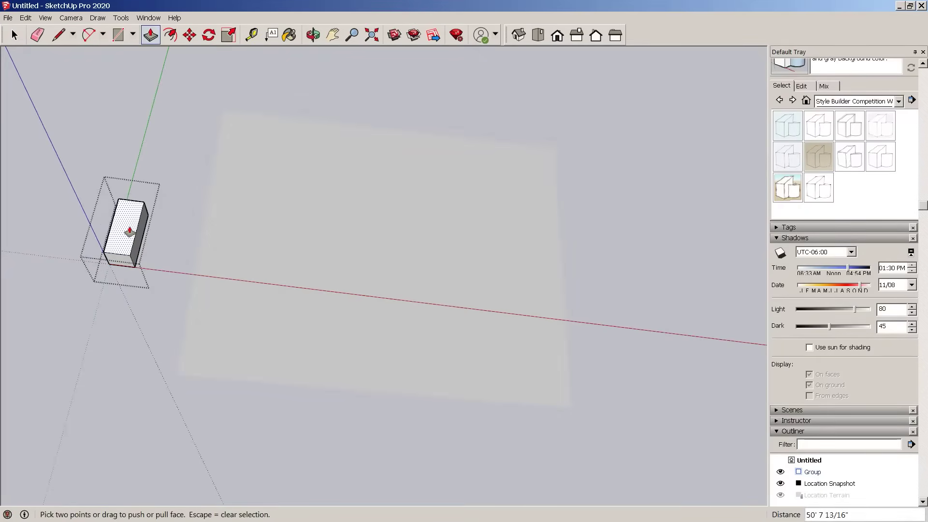
Step: Close the group and move the box about 554' onto the site image's corner lot beside the road intersection
key("space")
key("Escape")
scroll(135, 237, "up", 3)
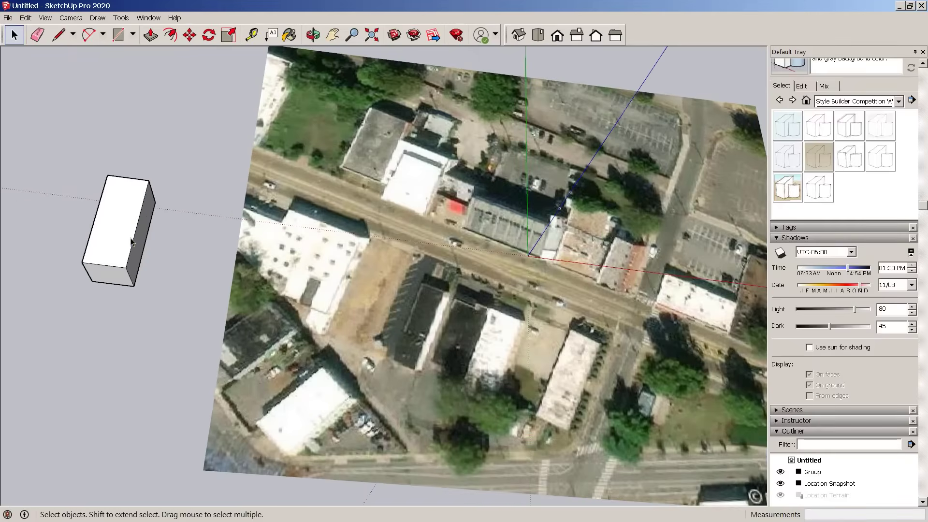
left_click(131, 242)
key("m")
left_click(134, 285)
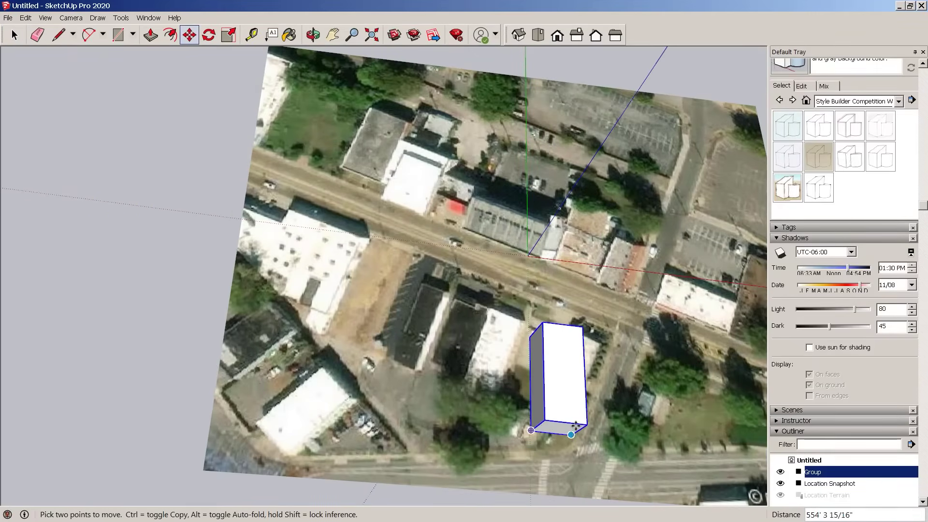
left_click(575, 426)
Step: Rotate the box about 19.7° around its front base corner to align it with the side street
middle_click_drag(575, 426, 404, 339, "shift")
scroll(398, 362, "up", 3)
key("q")
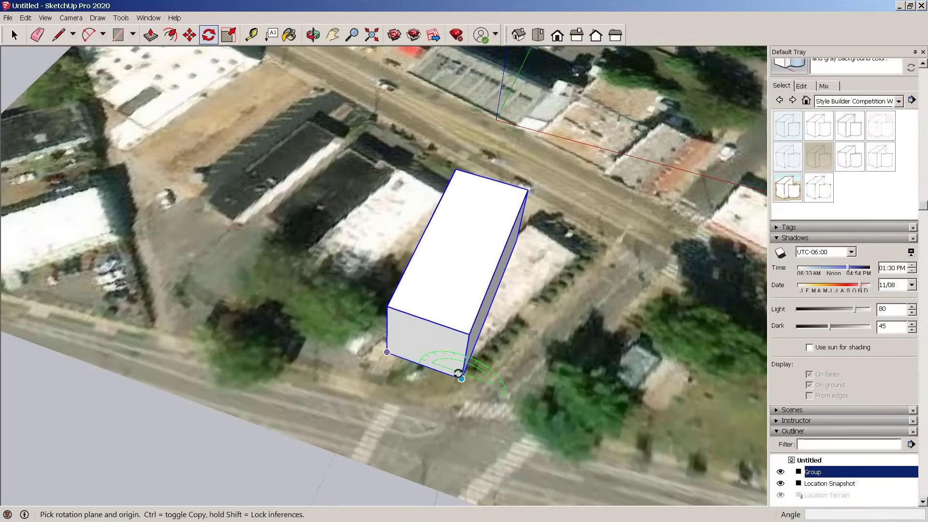
left_click(461, 378)
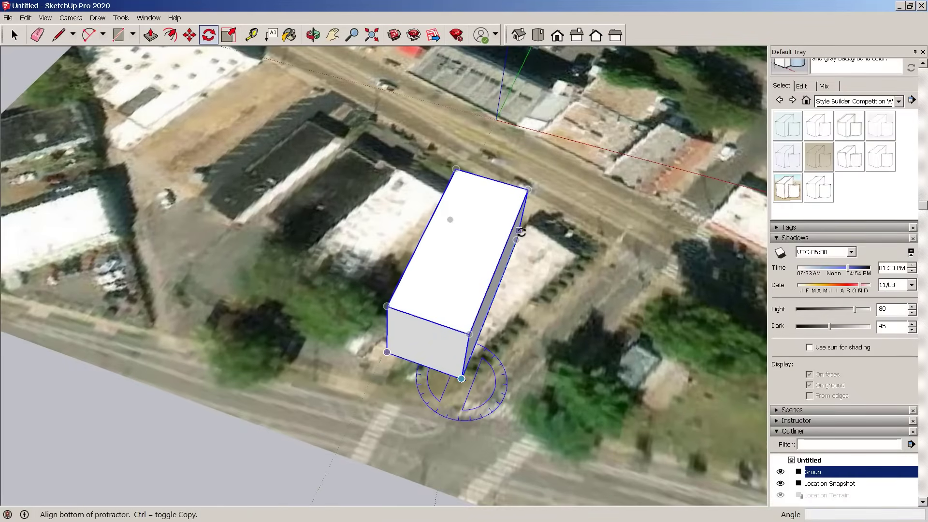
left_click(516, 240)
left_click(573, 258)
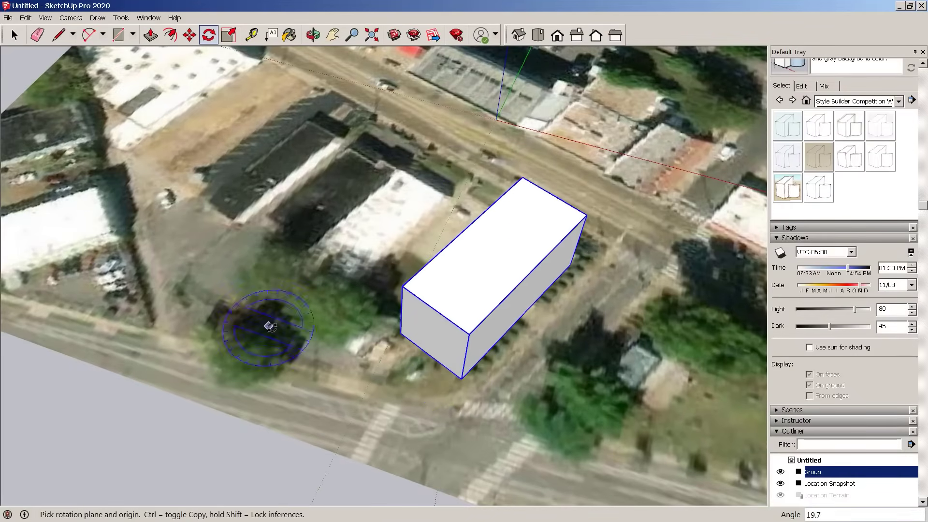
Step: Copy the box from its front base corner onto the white-roofed building on the neighbouring lot
middle_click_drag(269, 377, 360, 258)
key("m")
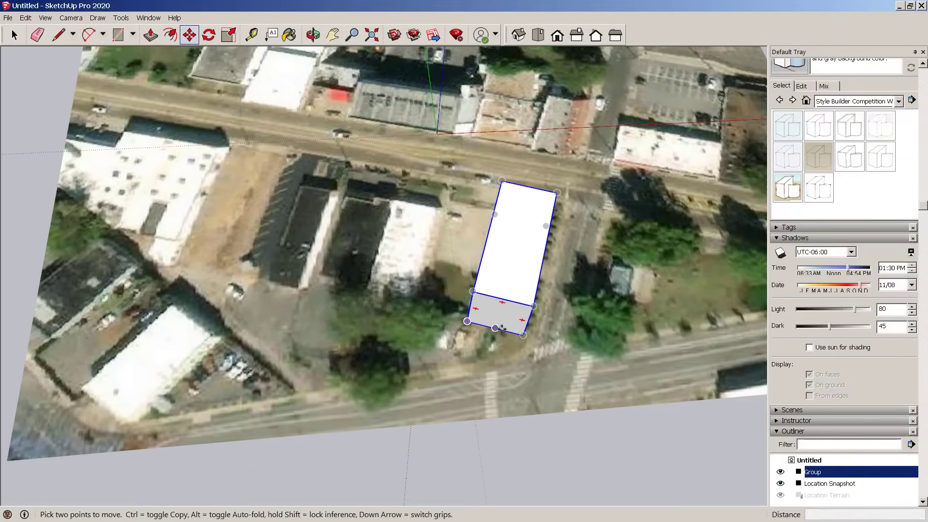
left_click(523, 335)
key("ctrl")
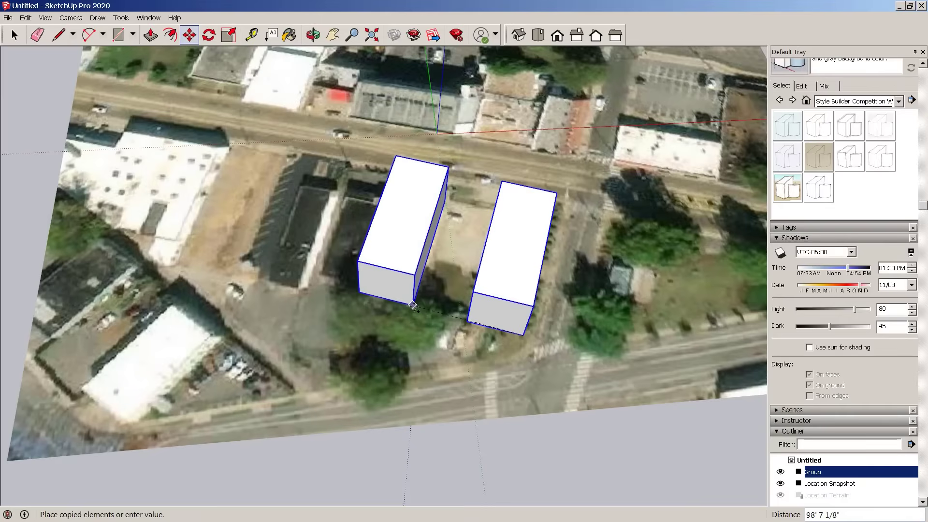
left_click(414, 306)
Step: Copy the box onto the large white building at the block's far end, and again onto the dark-roofed building between them
left_click(414, 306)
key("ctrl")
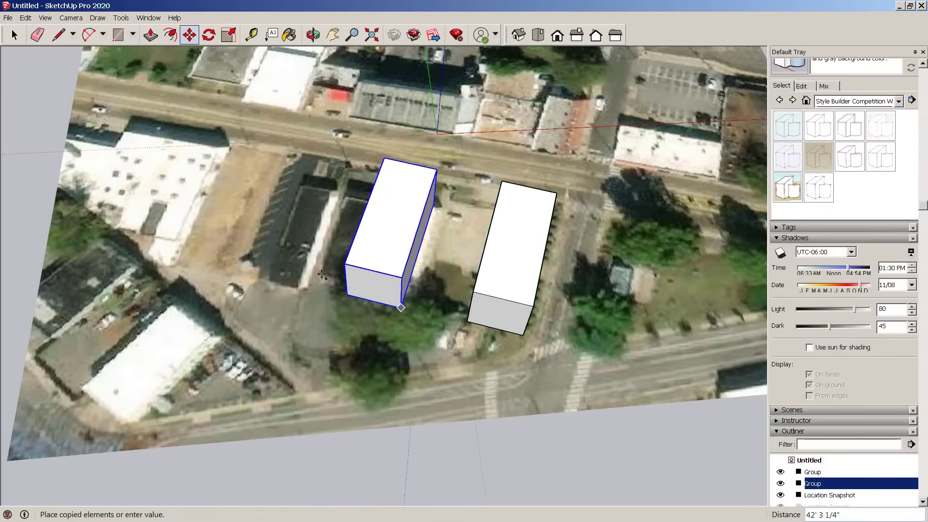
left_click(178, 251)
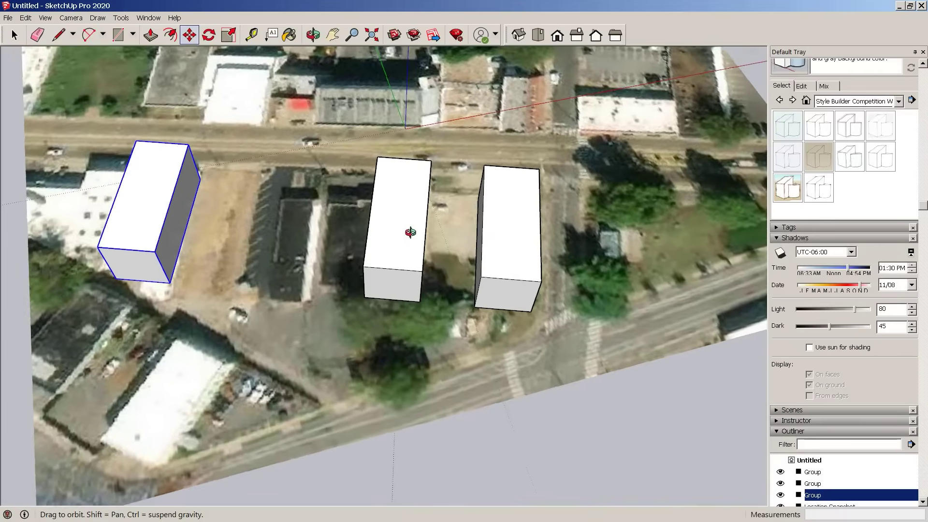
middle_click_drag(322, 225, 400, 232)
left_click(169, 286)
key("ctrl")
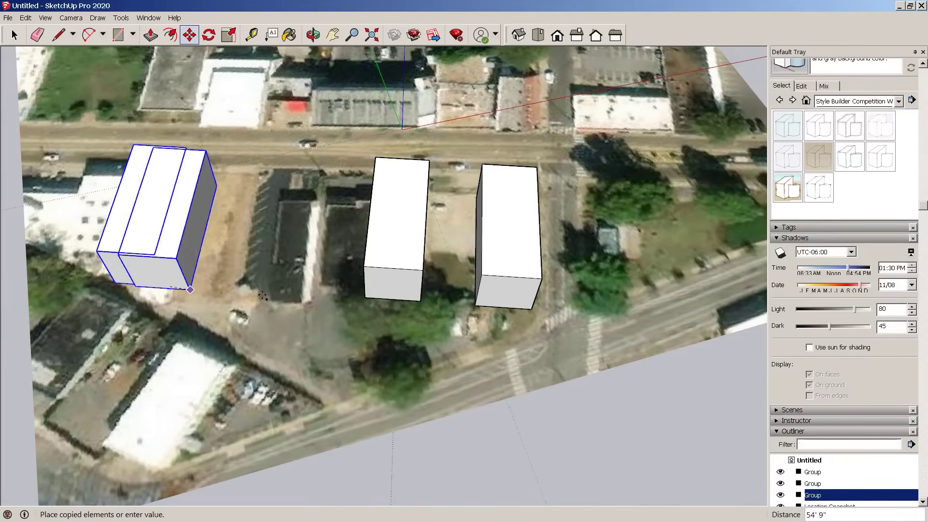
left_click(310, 302)
Step: Open the box over the dark-roofed building for editing, push/pull its top face down to lower it, and close the group
key("space")
double_click(296, 220)
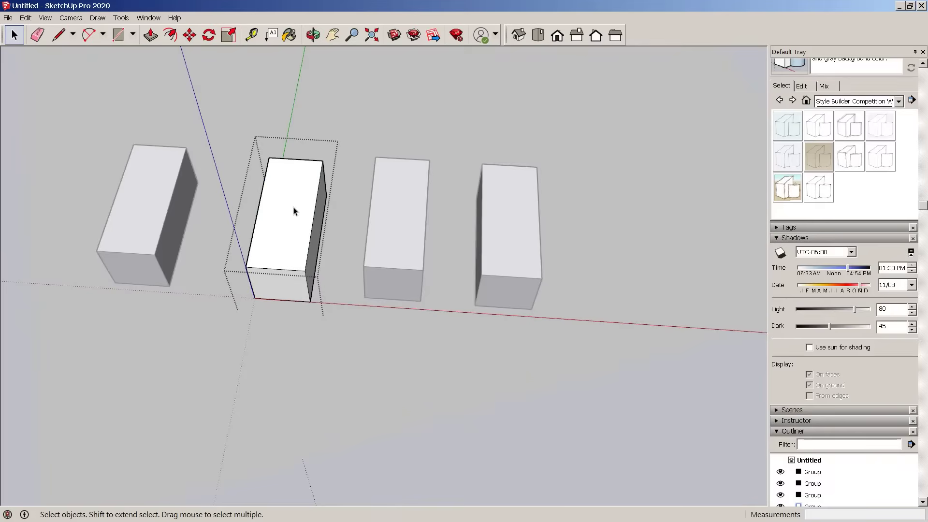
key("p")
left_click(295, 213)
left_click(290, 225)
key("space")
key("Escape")
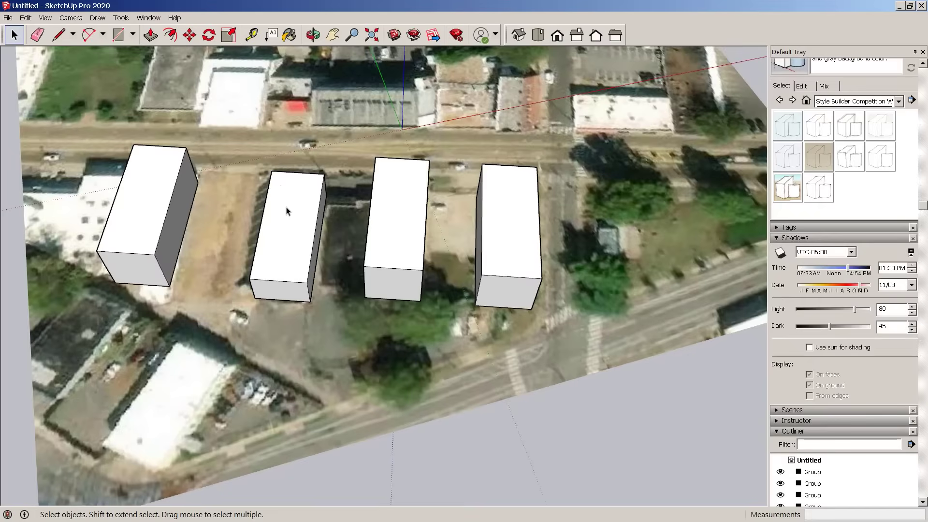
Step: Copy the lowered box about 128' across the main road, with its corner near the model origin
middle_click_drag(269, 255, 263, 395)
middle_click_drag(267, 344, 260, 401)
middle_click_drag(315, 337, 315, 322, "shift")
middle_click_drag(315, 248, 314, 253)
middle_click_drag(326, 167, 347, 219)
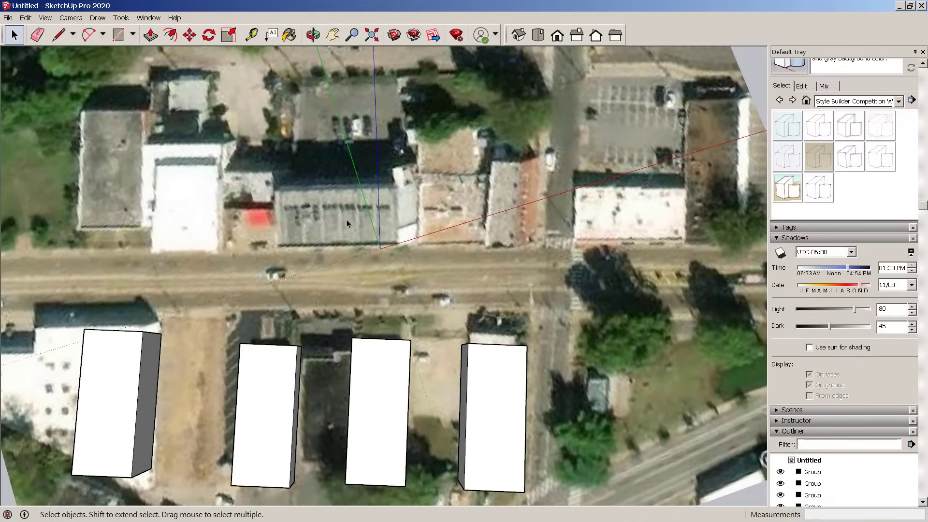
left_click(278, 383)
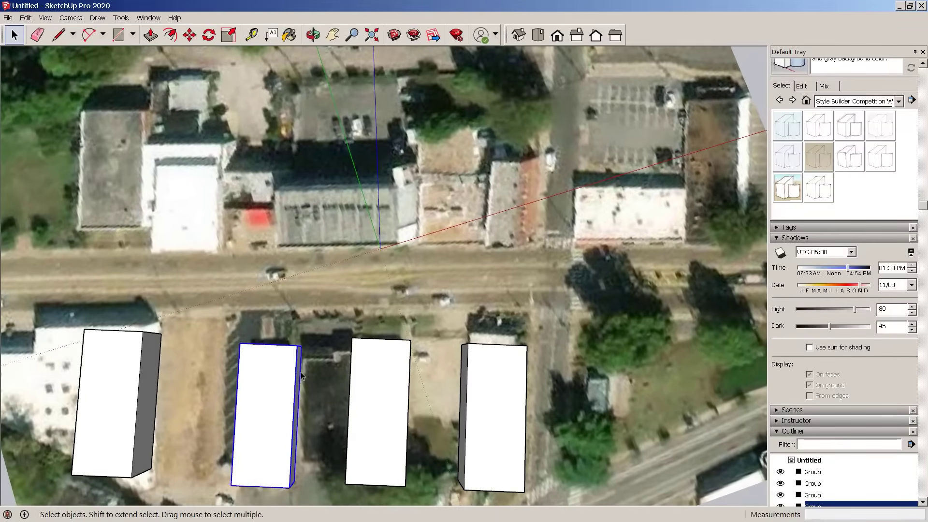
key("m")
scroll(300, 371, "up", 2)
left_click(303, 345)
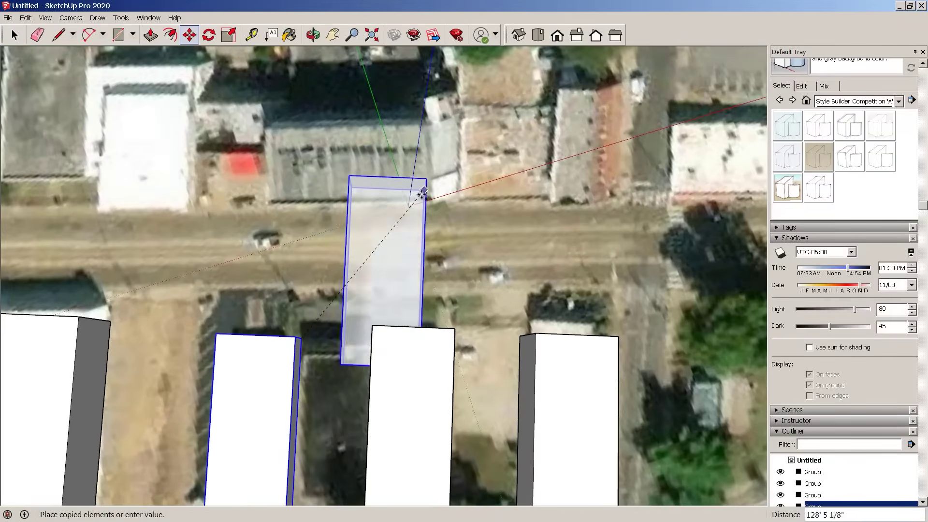
left_click(417, 188)
key("q")
middle_click_drag(419, 214, 464, 228)
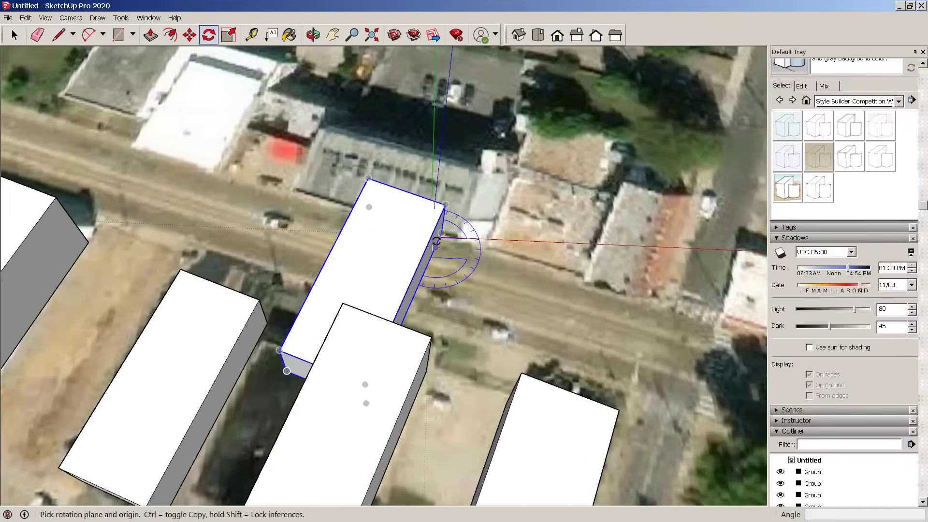
scroll(446, 234, "up", 2)
left_click(447, 235)
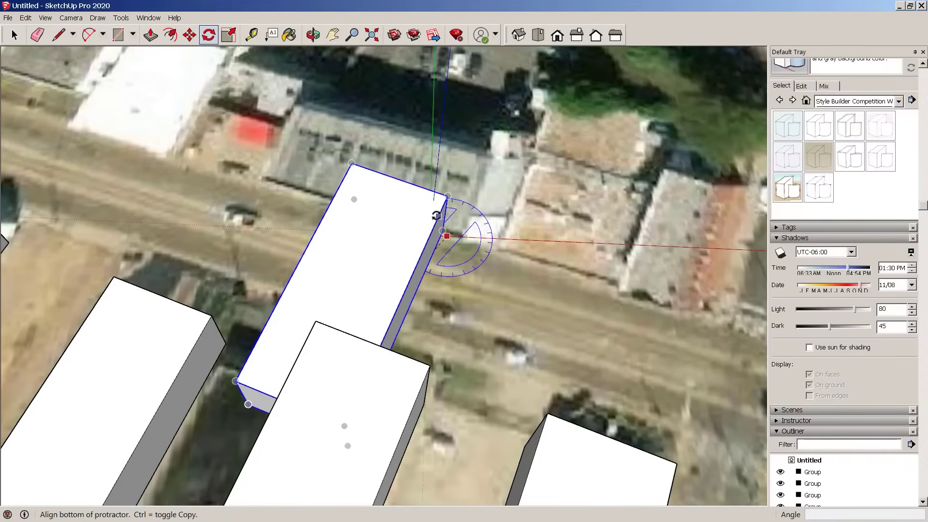
scroll(437, 253, "down", 6)
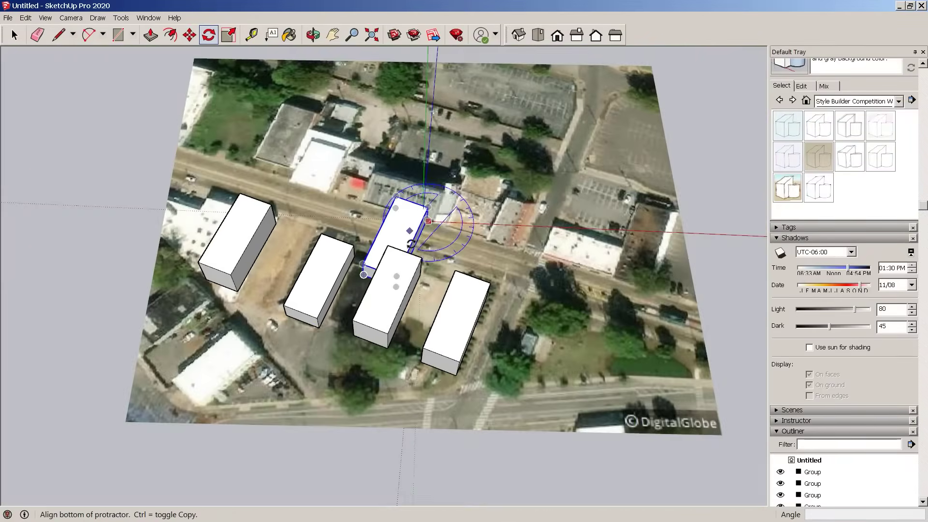
key("space")
scroll(428, 202, "down", 3)
middle_click_drag(389, 235, 341, 220, "shift")
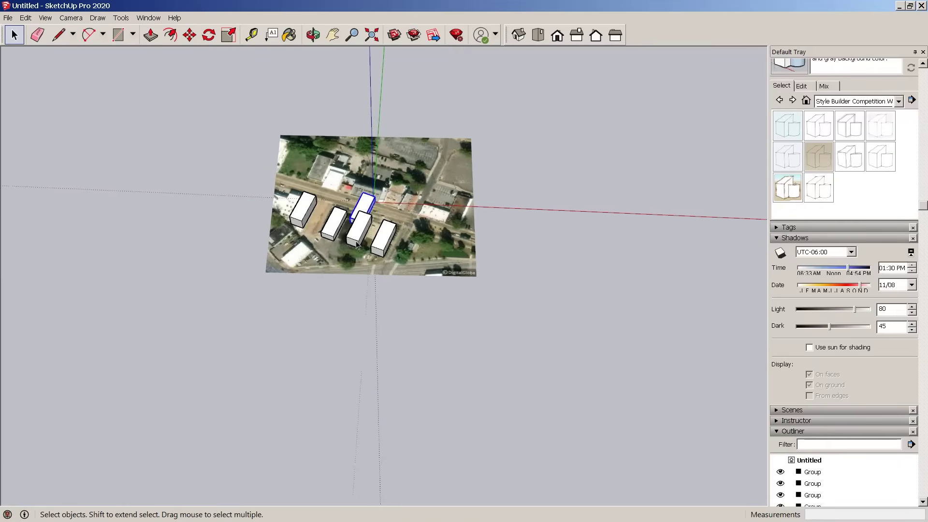
scroll(366, 246, "up", 2)
scroll(366, 247, "down", 2)
key("l")
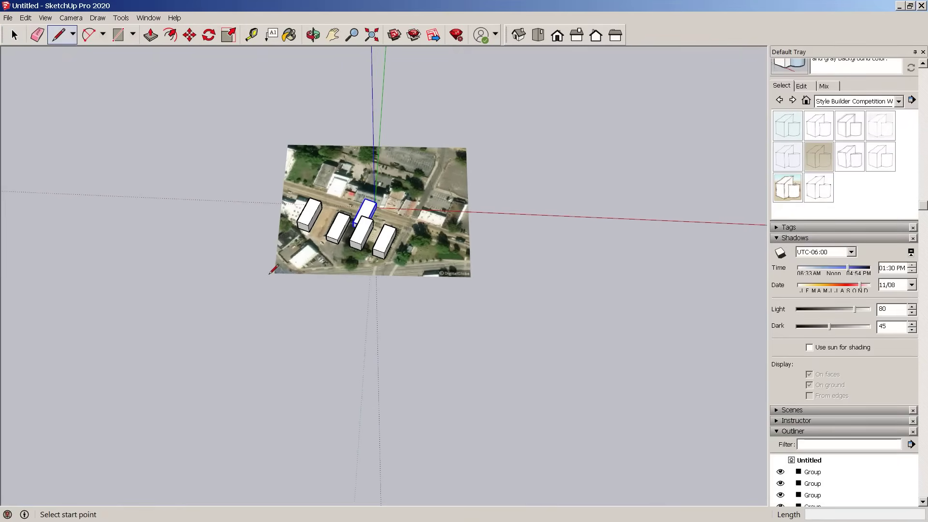
left_click(272, 274)
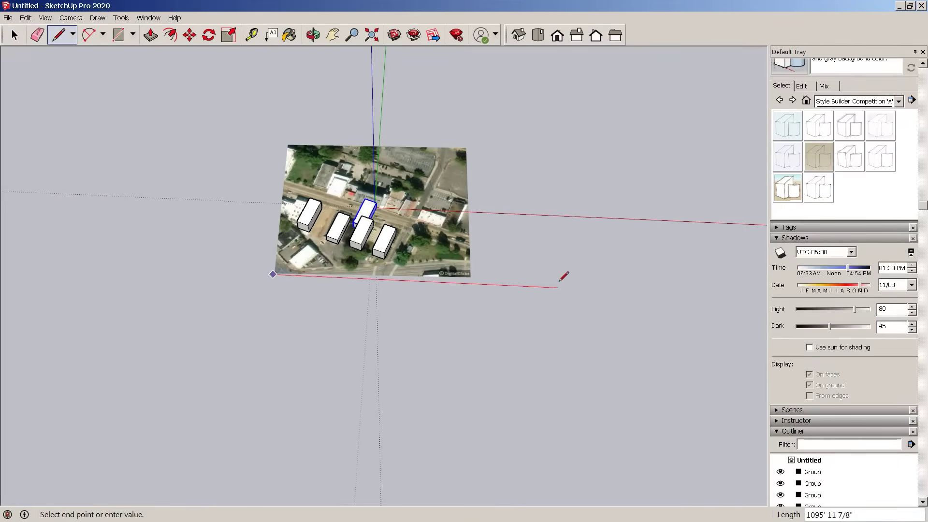
scroll(425, 278, "up", 4)
key("Escape")
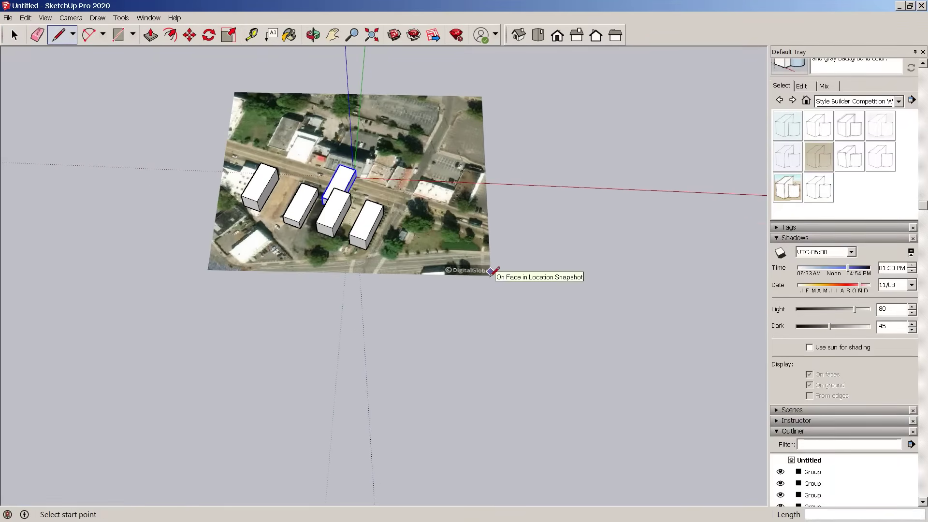
scroll(464, 266, "down", 3)
key("space")
left_click(448, 264)
double_click(448, 263)
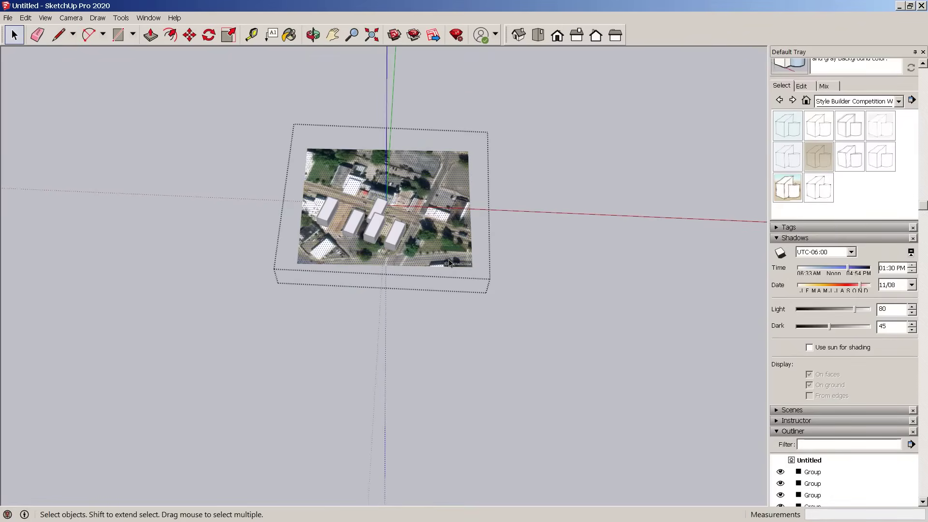
left_click(442, 270)
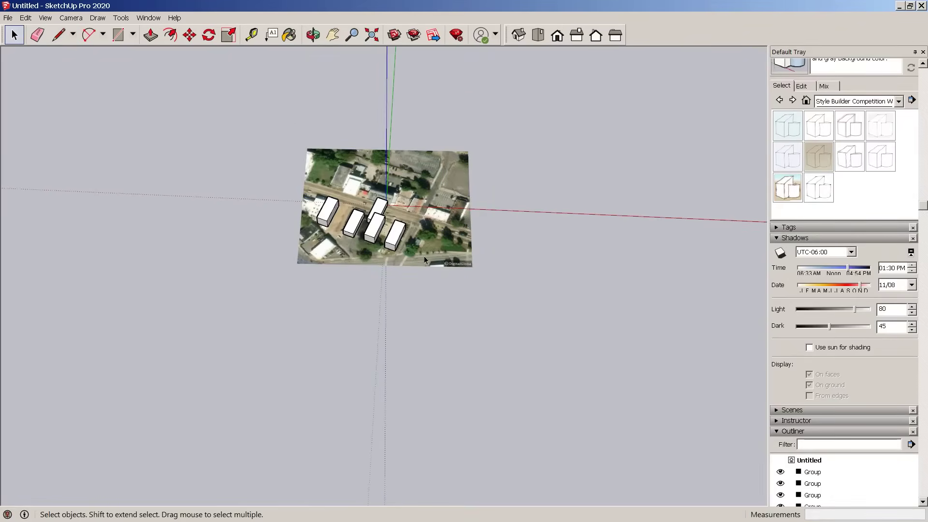
key("l")
scroll(237, 230, "up", 4)
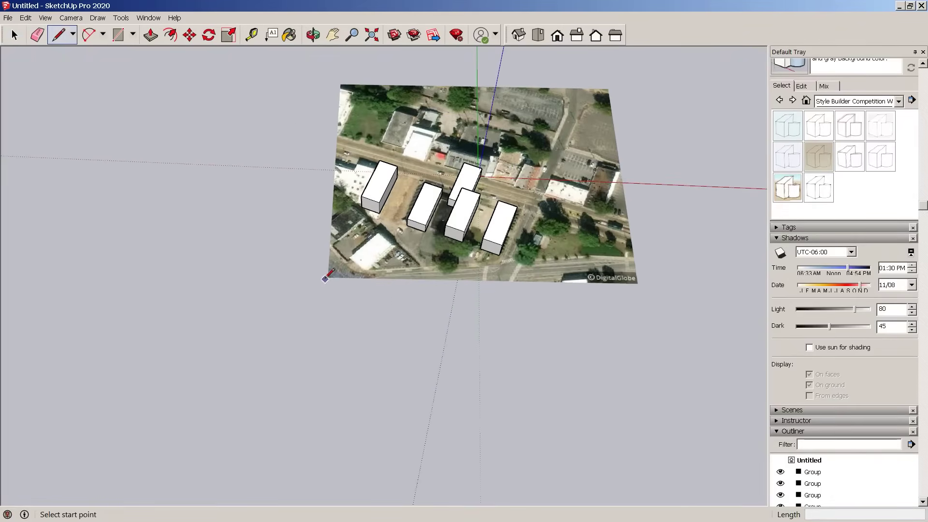
scroll(271, 226, "down", 2)
scroll(406, 196, "up", 3)
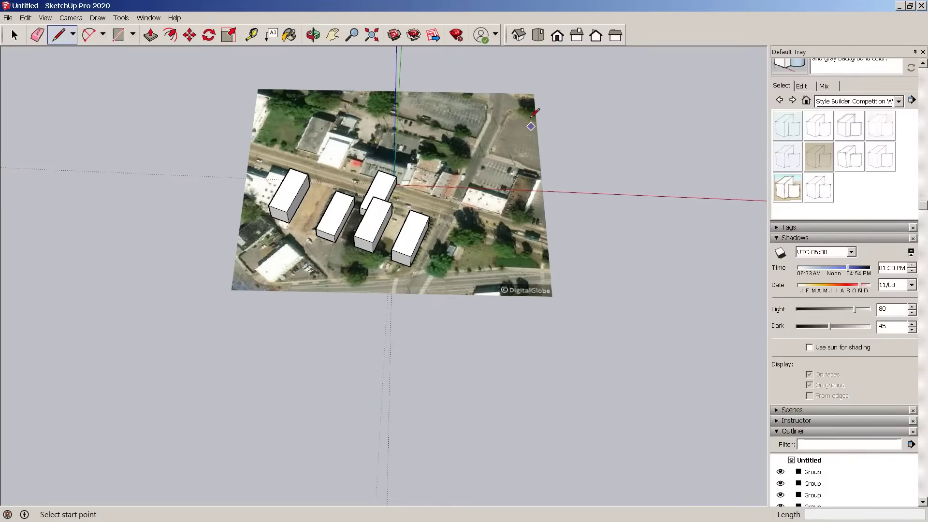
scroll(469, 139, "down", 2)
key("space")
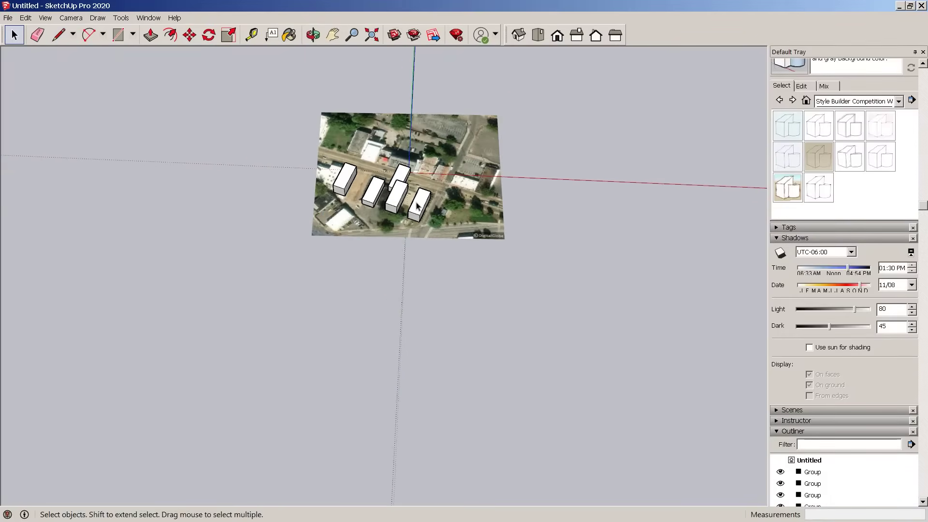
Step: Select the site image group and bring its Entity Info section into view in the Default Tray
left_click(464, 152)
middle_click_drag(242, 268, 262, 248)
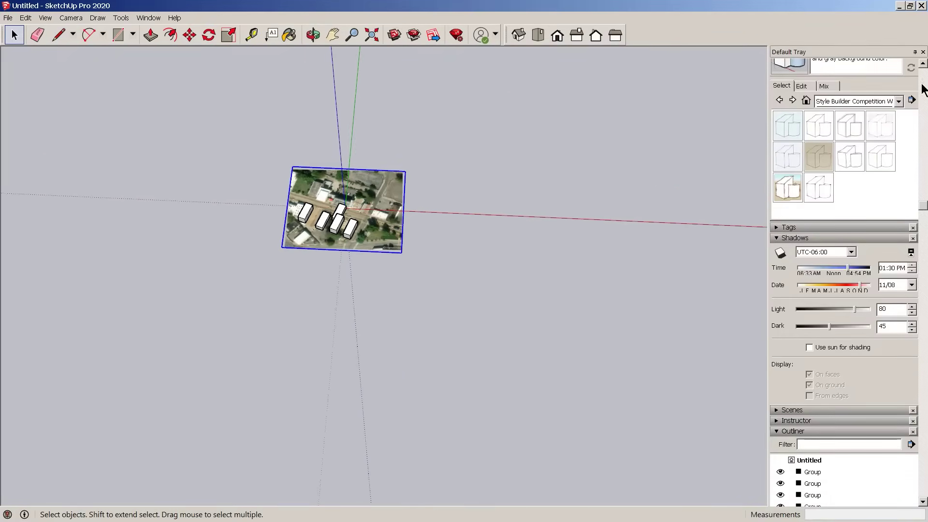
scroll(922, 90, "up", 5)
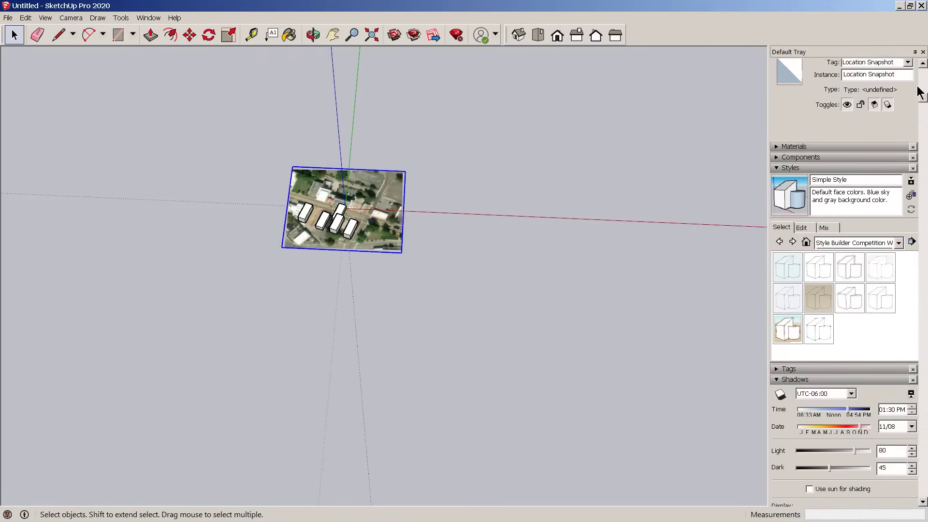
left_click_drag(920, 92, 921, 65)
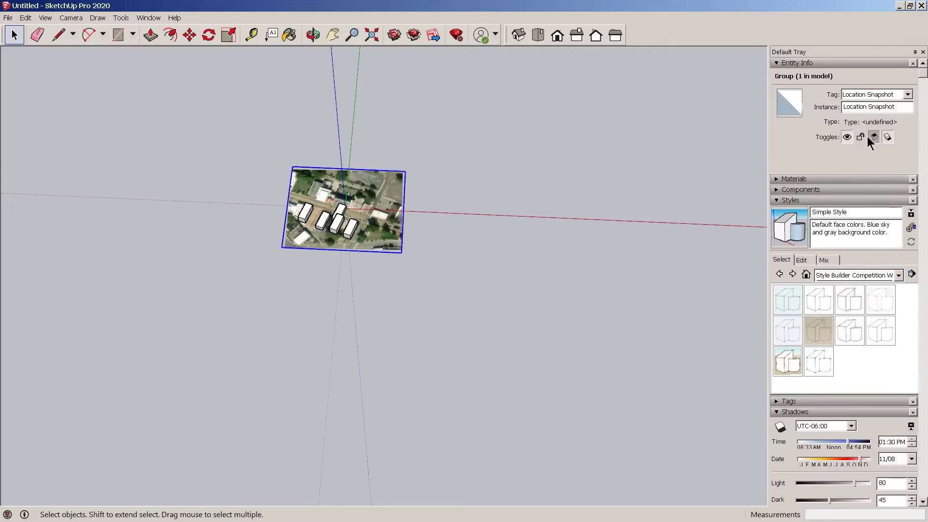
Step: Copy the site image about 1155' along the red axis, clear of the original
key("m")
left_click(360, 209)
key("ctrl")
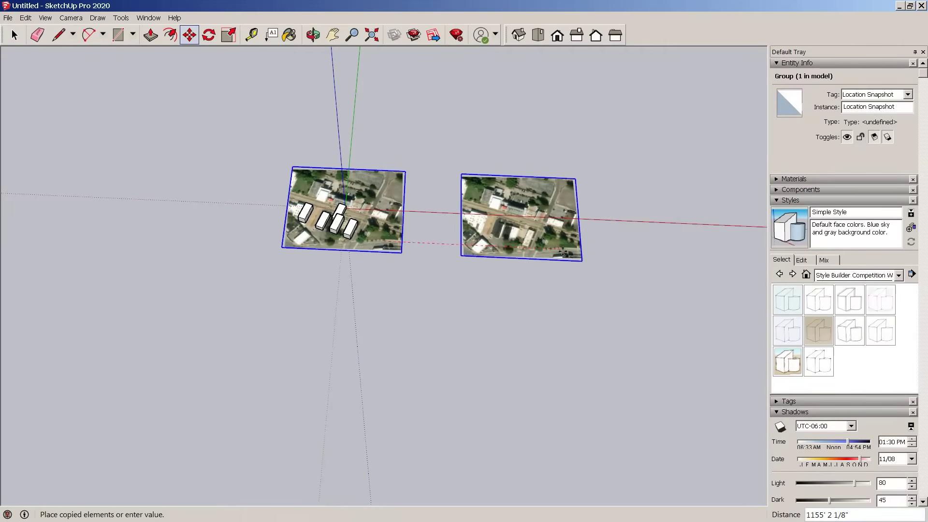
left_click(563, 253)
key("space")
Step: Draw a reference line about 825' long parallel to the red axis, starting on the main road at the copied image's edge
scroll(560, 251, "up", 5)
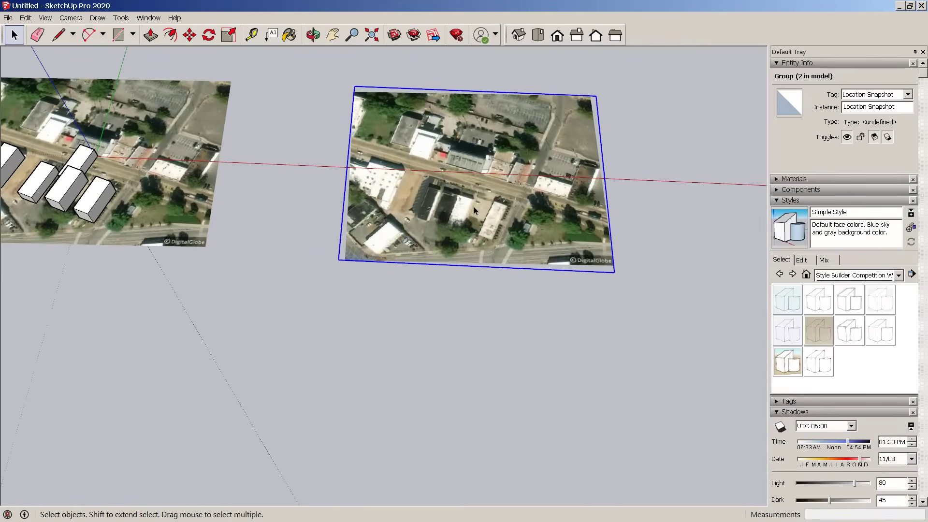
key("l")
left_click(356, 147)
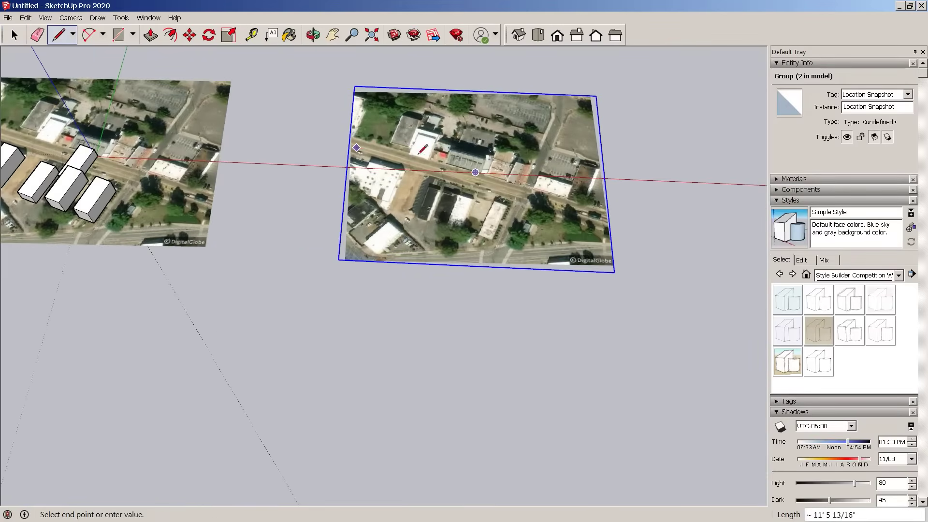
left_click(631, 158)
key("space")
Step: Rotate the site image copy about 15° around the reference line's start to bring the main road toward the red axis direction
key("q")
scroll(350, 127, "up", 3)
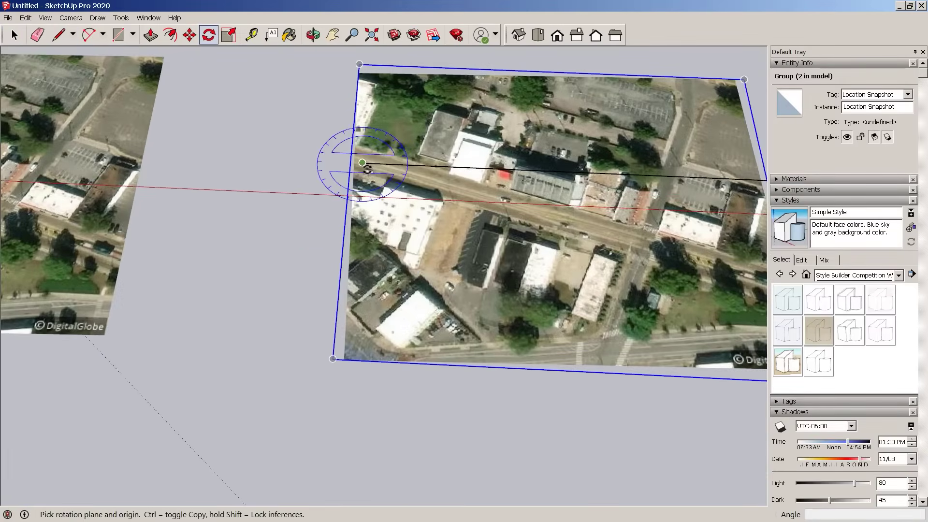
left_click_drag(367, 164, 471, 167)
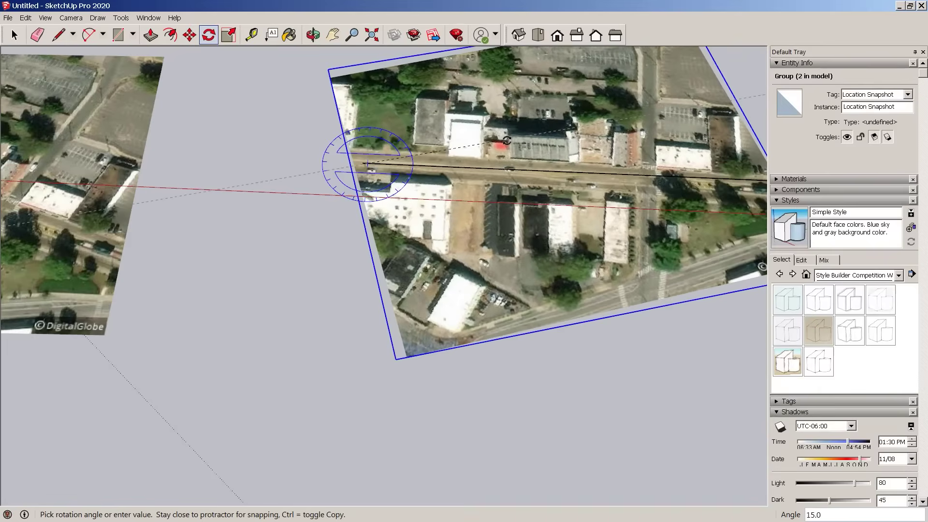
scroll(517, 133, "up", 3)
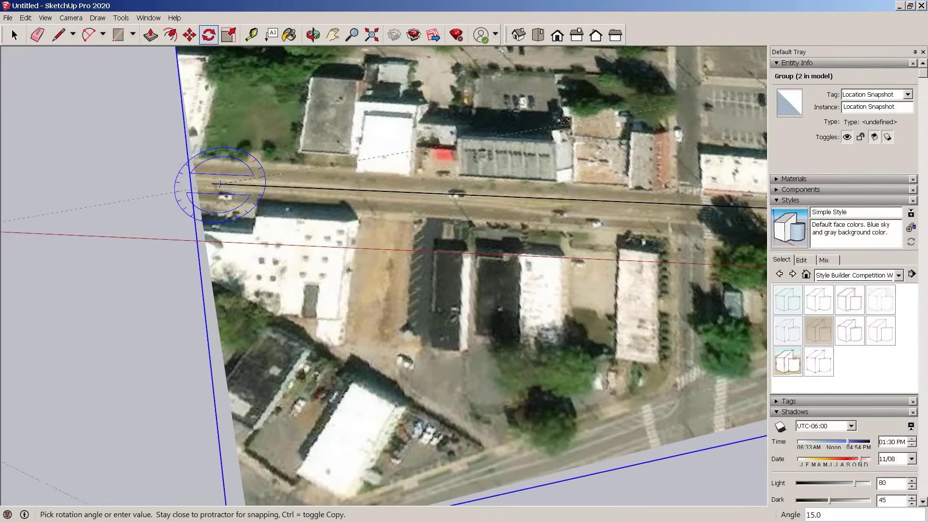
key("space")
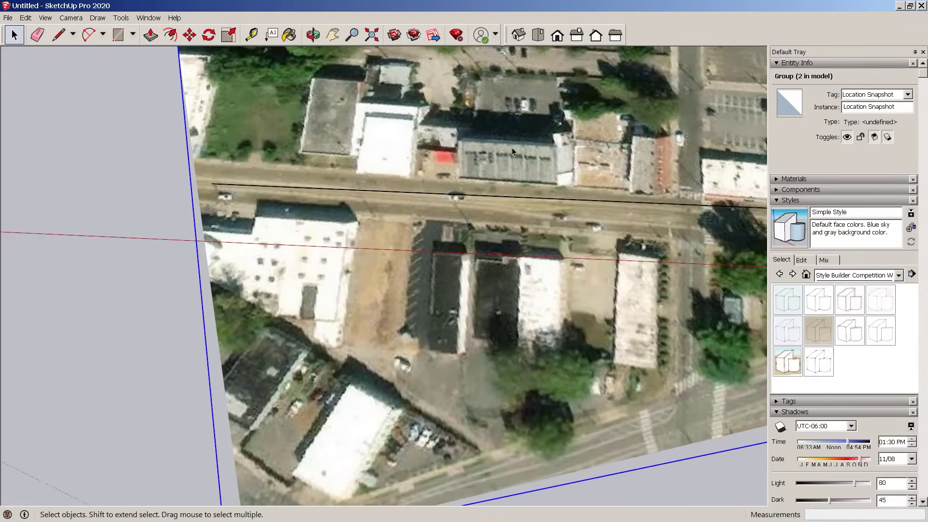
Step: Fine-tune the site image copy's rotation by about 2° around the same point so the road follows the reference line
scroll(512, 148, "down", 3)
scroll(300, 187, "up", 3)
key("q")
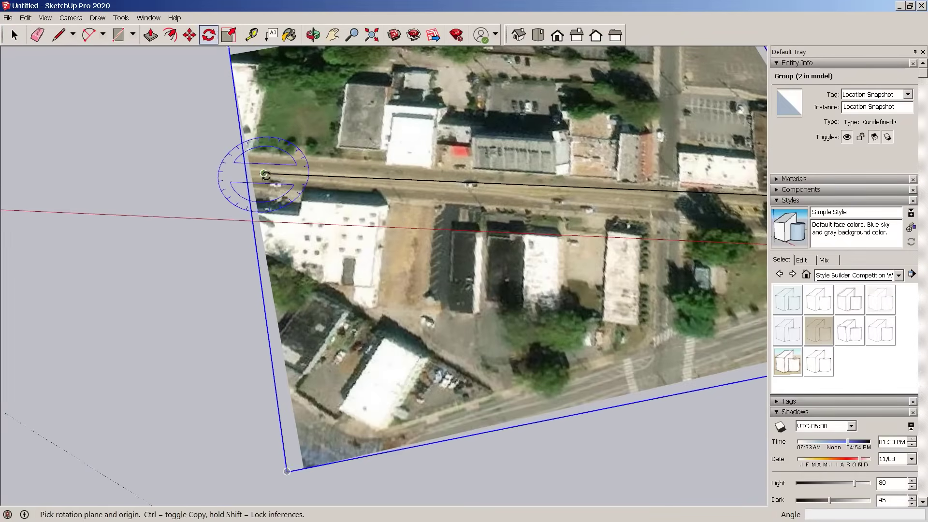
left_click(263, 173)
left_click(521, 314)
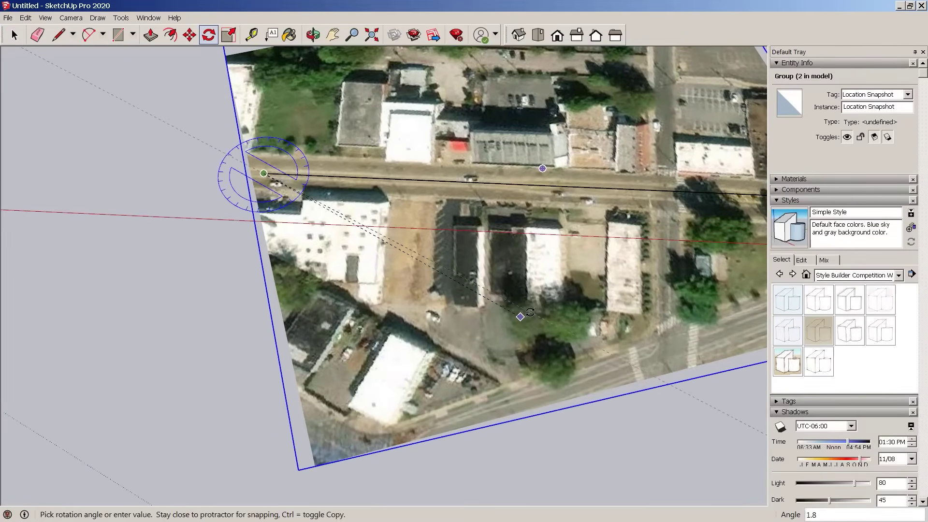
left_click(452, 286)
key("space")
scroll(456, 271, "down", 3)
scroll(458, 254, "down", 3)
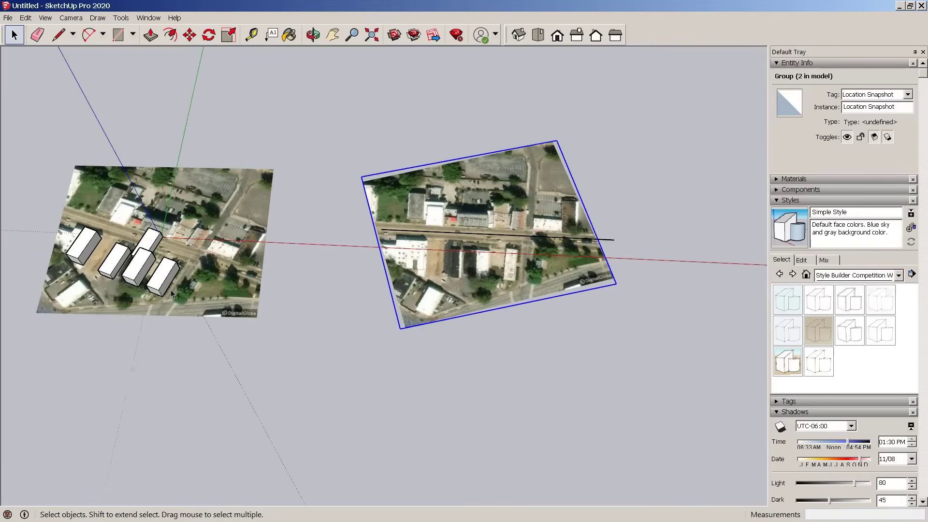
Step: Delete all the building boxes standing on the original site image
scroll(166, 261, "up", 2)
left_click(133, 262)
key("Delete")
left_click(167, 269)
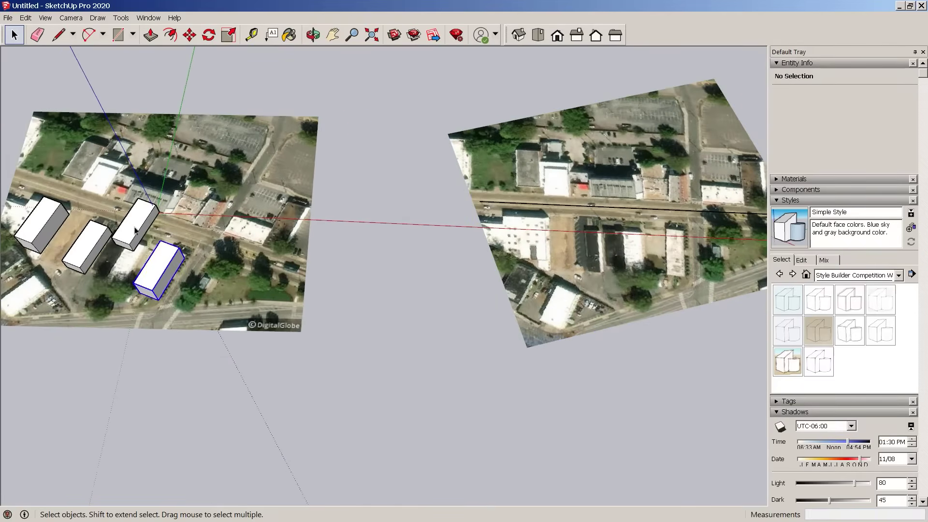
key("Delete")
left_click(131, 225)
key("Delete")
left_click(86, 248)
key("Delete")
left_click(41, 223)
key("Delete")
Step: Draw rectangular footprints over the two dark roofs and the adjacent white roof south of the main road, the white one about 83' by 40'
scroll(642, 179, "up", 2)
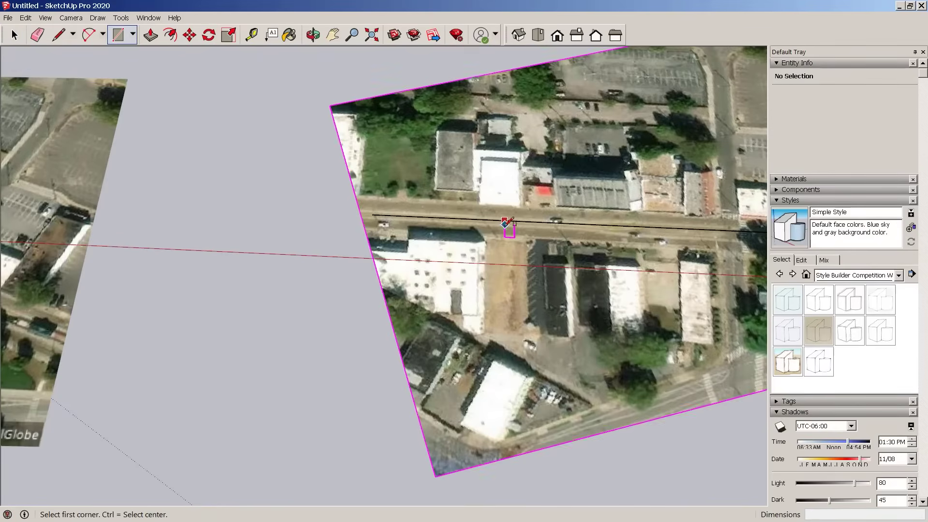
scroll(506, 224, "up", 5)
left_click(561, 197)
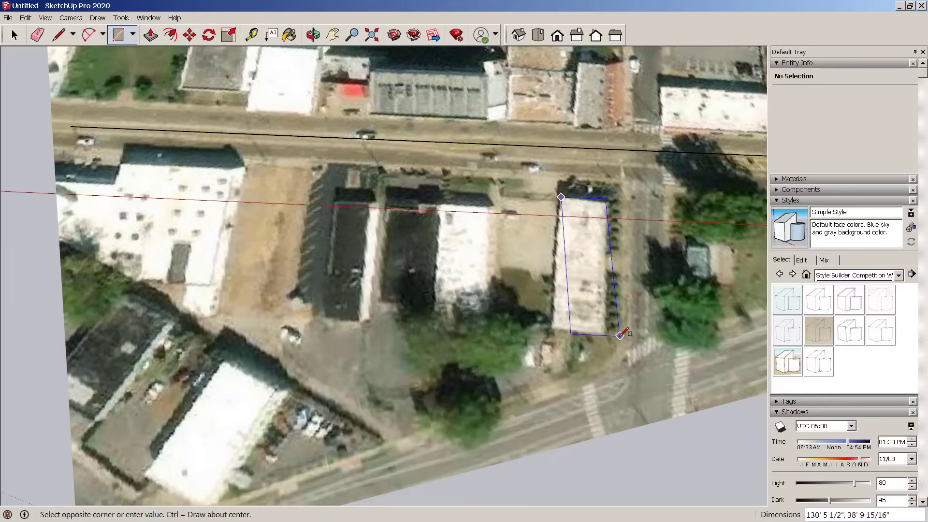
key("Escape")
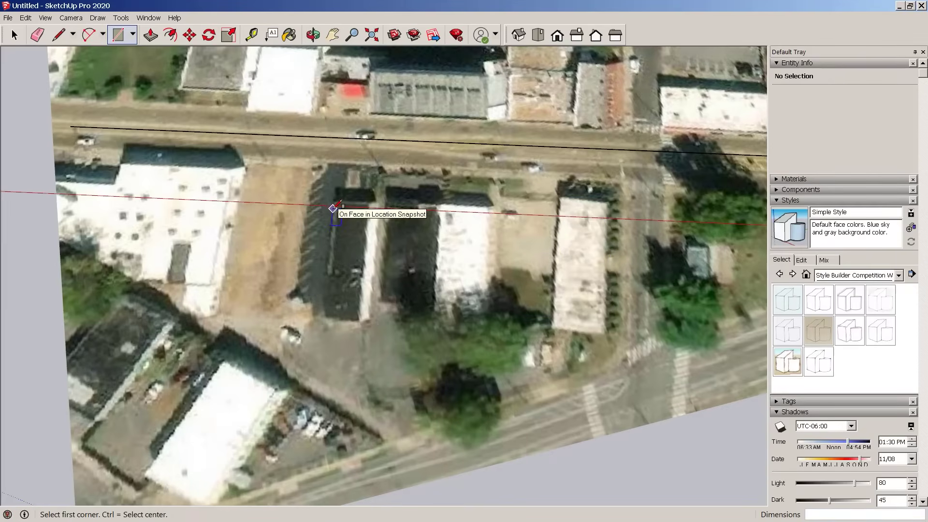
left_click(323, 318)
scroll(379, 198, "up", 4)
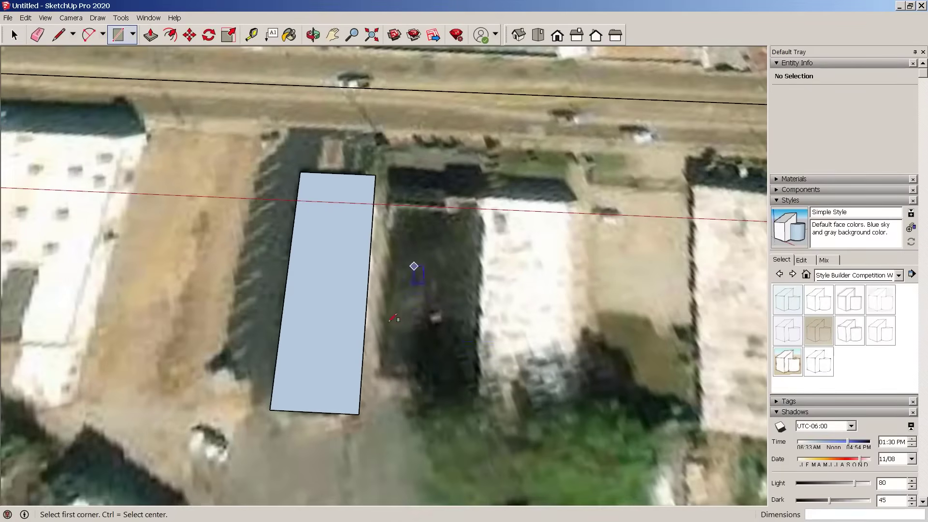
left_click(482, 218)
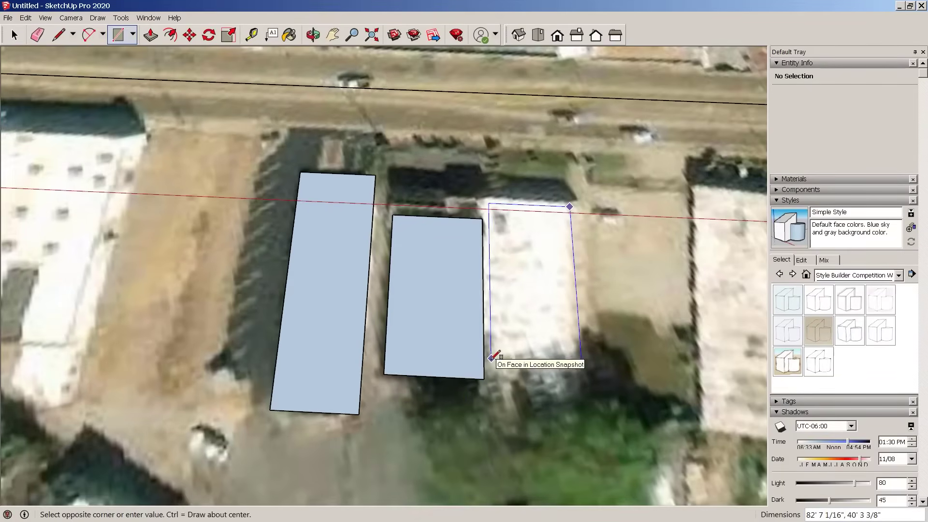
left_click(491, 358)
Step: Draw a rectangular footprint over the long roof south of the main road beside the cross street
scroll(491, 358, "down", 3)
scroll(540, 225, "up", 3)
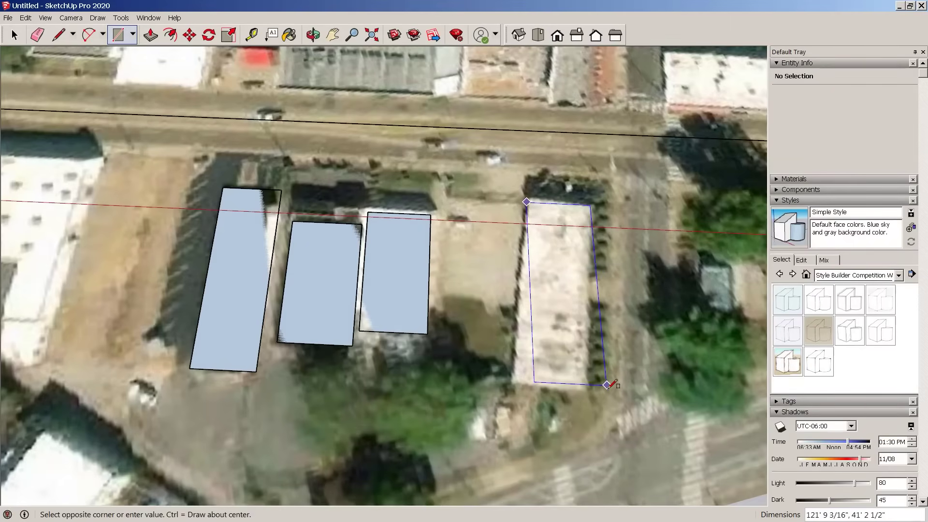
left_click(608, 395)
Step: Rotate the long footprint beside the cross street about 6° around its corner to match the roof outline
key("space")
double_click(563, 249)
key("q")
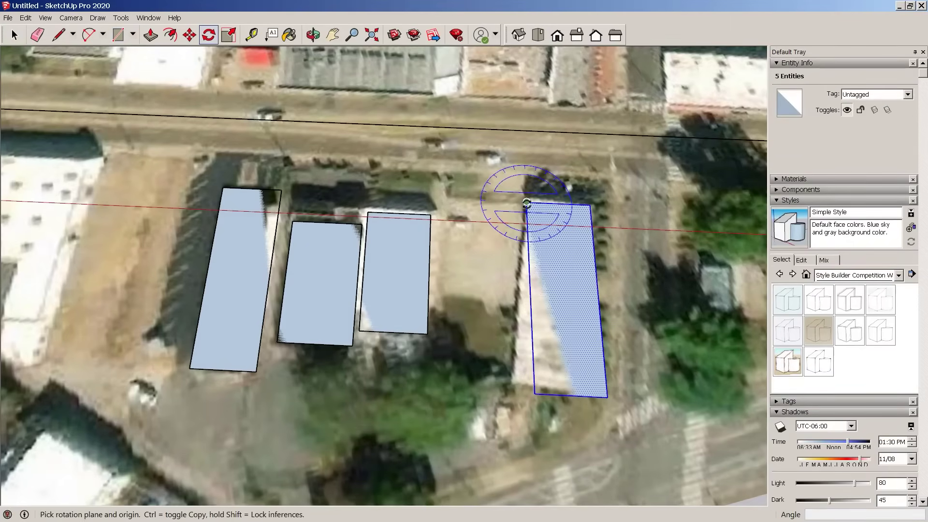
left_click_drag(527, 202, 749, 231)
left_click(700, 210)
left_click(704, 224)
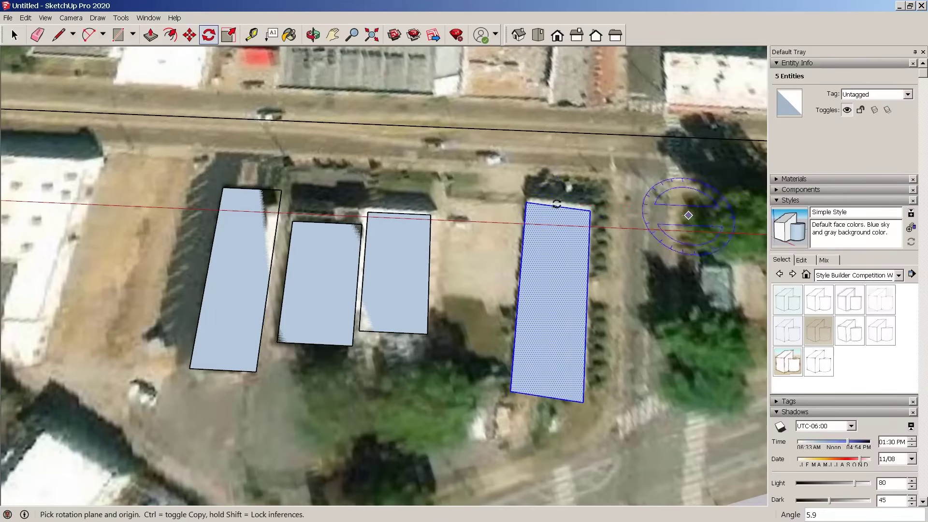
Step: Draw rectangular footprints over the westernmost grey roof and the white roof beside it north of the main road, the white one about 78' by 57'
key("space")
scroll(469, 389, "down", 2)
middle_click_drag(409, 274, 552, 245, "shift")
scroll(402, 253, "up", 3)
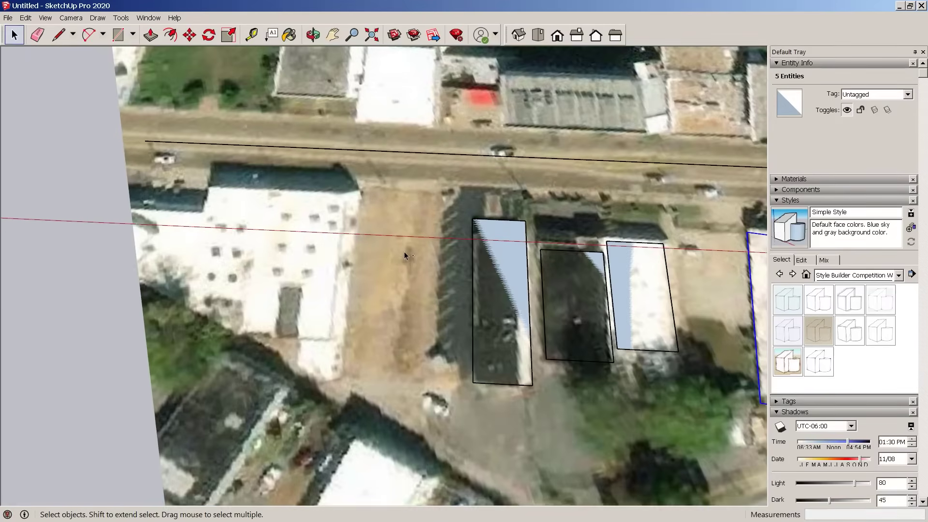
middle_click_drag(401, 252, 351, 386, "shift")
key("m")
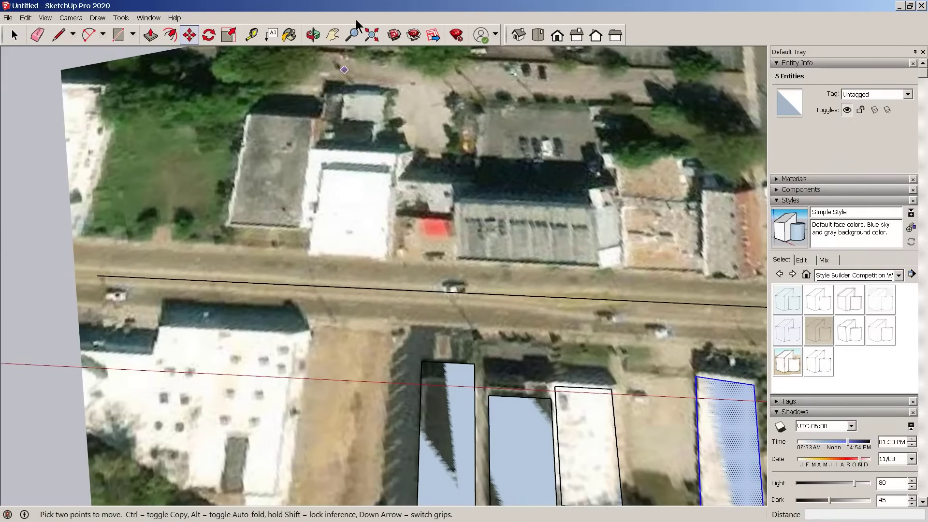
left_click(118, 35)
scroll(312, 116, "up", 2)
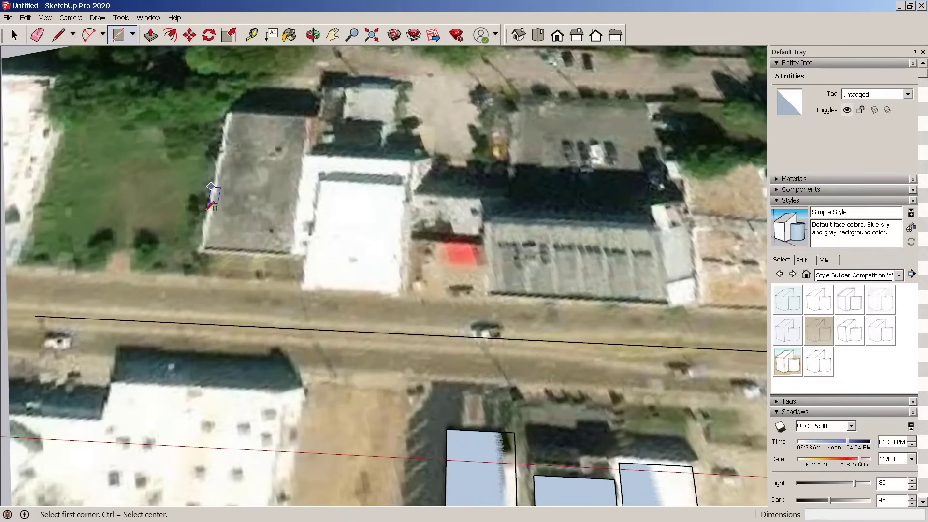
left_click(199, 253)
left_click(315, 117)
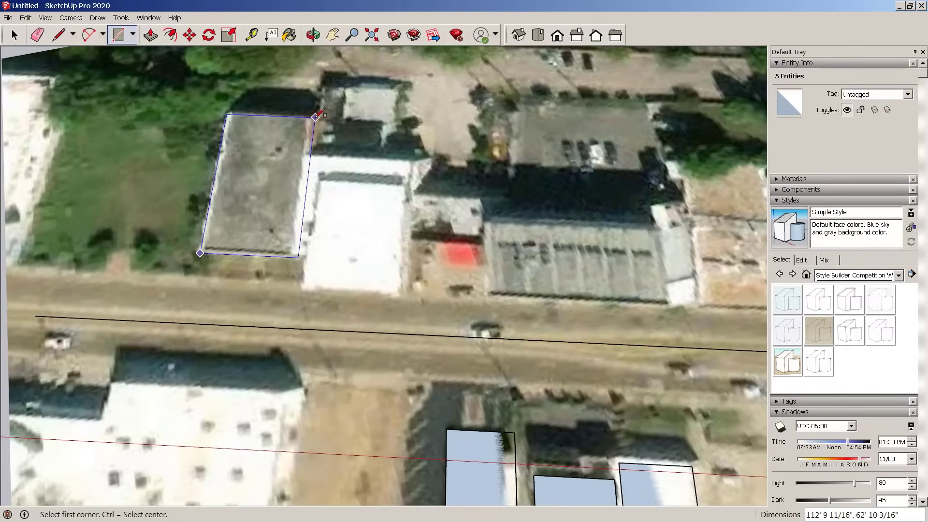
left_click(404, 292)
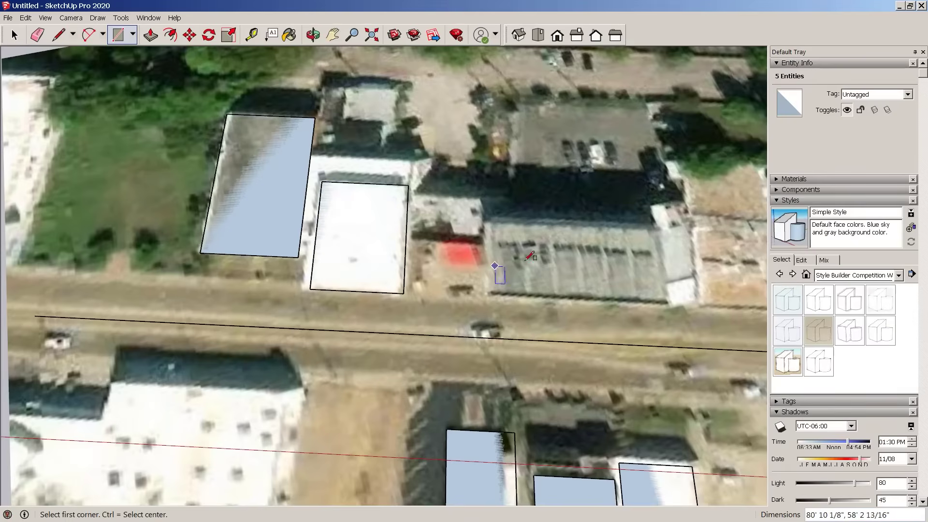
Step: Draw rectangular footprints over the long grey roof, the tan roof and the corner building north of the road, the corner one about 76' by 43'
left_click(652, 227)
scroll(238, 213, "down", 3)
scroll(487, 194, "up", 3)
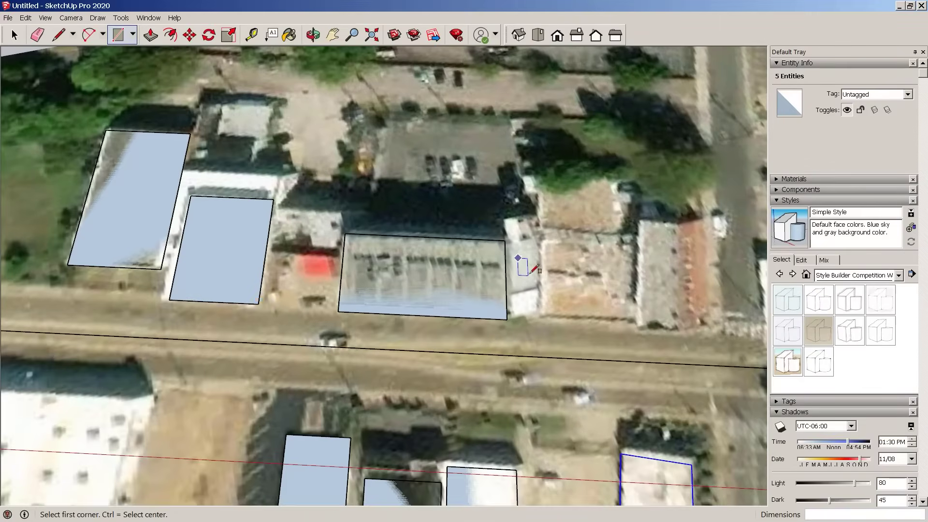
left_click(537, 320)
left_click(623, 243)
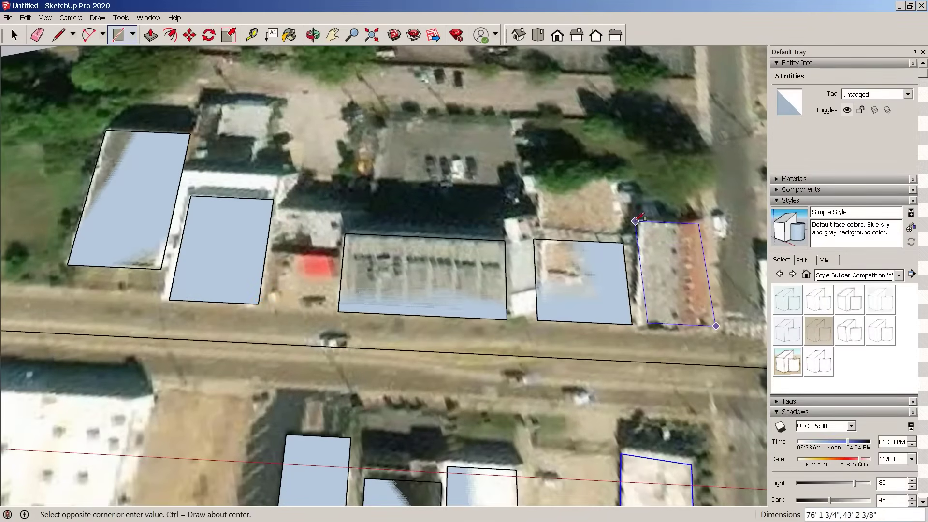
left_click(636, 221)
Step: Draw a footprint about 96' by 47' over the white roof on the far side of the cross street
scroll(636, 221, "down", 3)
middle_click_drag(636, 220, 657, 235)
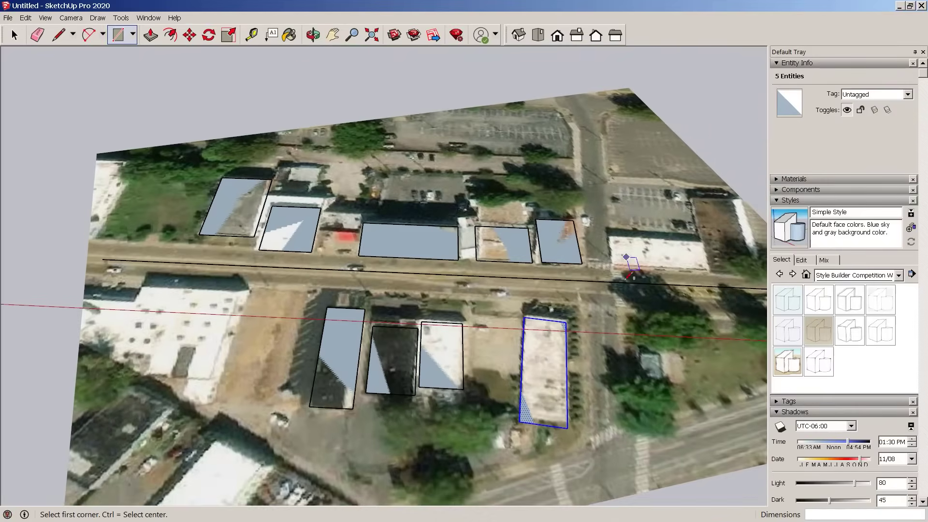
middle_click_drag(627, 278, 614, 312)
scroll(623, 239, "up", 3)
left_click(622, 235)
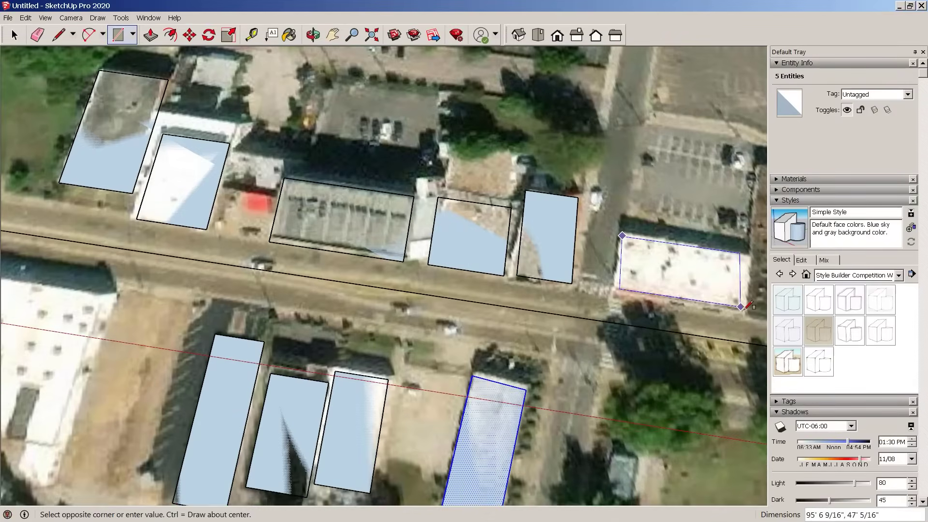
left_click(743, 309)
Step: Extrude the rotated long footprint south of the main road about 35' with Push/Pull
scroll(570, 280, "down", 3)
key("space")
middle_click_drag(597, 285, 606, 254)
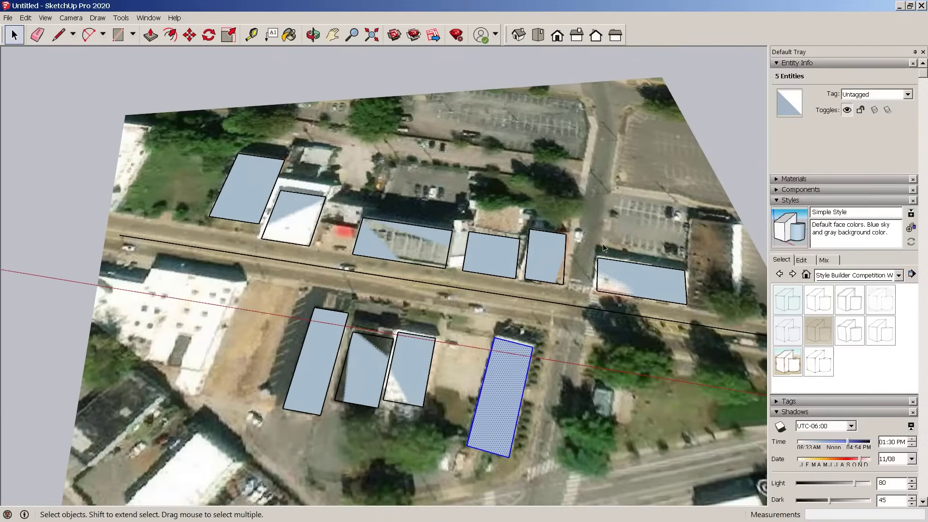
key("p")
scroll(623, 271, "up", 2)
left_click(644, 289)
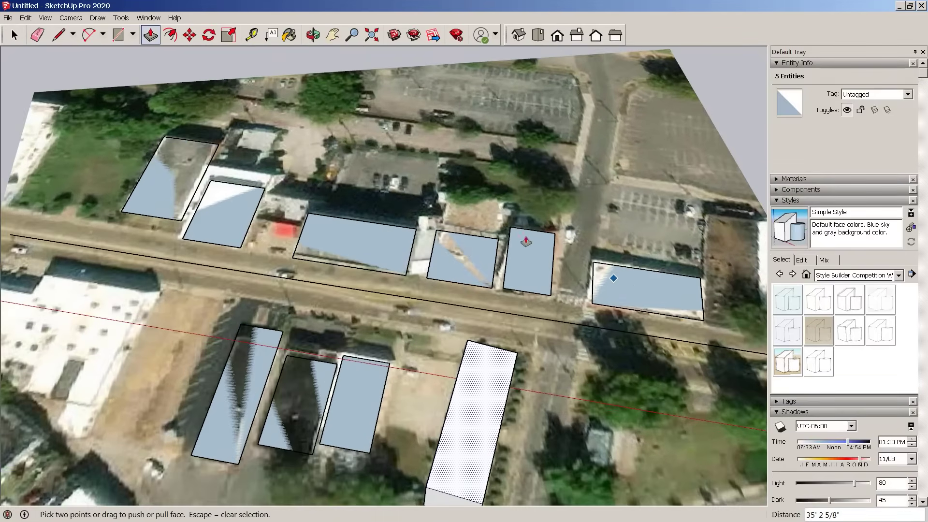
scroll(526, 242, "down", 3)
middle_click_drag(526, 241, 433, 330)
scroll(426, 312, "up", 3)
key("space")
key("p")
key("ctrl+z")
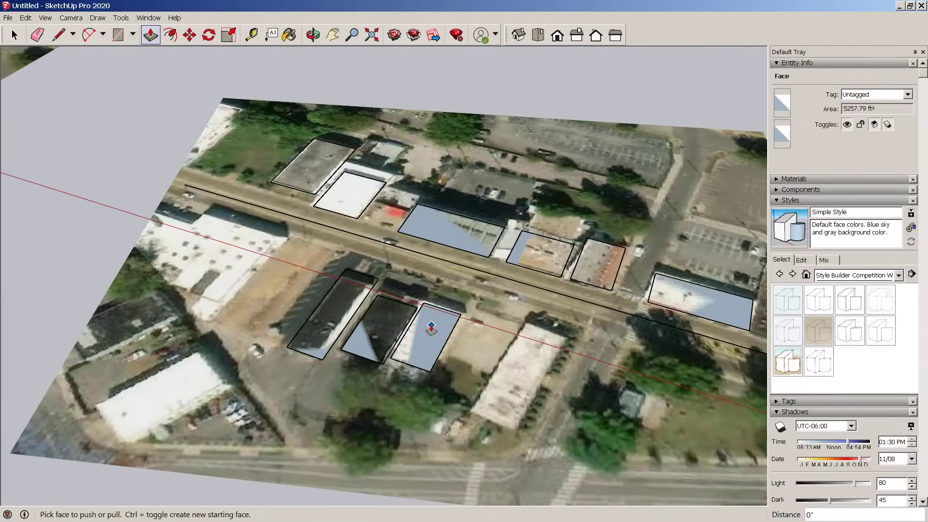
key("ctrl+z")
Step: Extrude the three remaining footprints south of the main road into boxes about 29' high
left_click(428, 337)
left_click(430, 317)
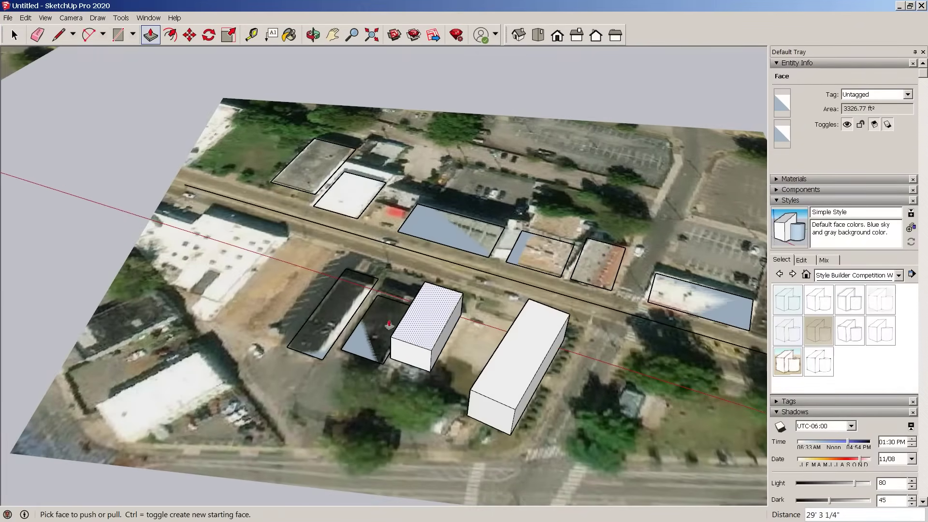
left_click(365, 340)
left_click(366, 338)
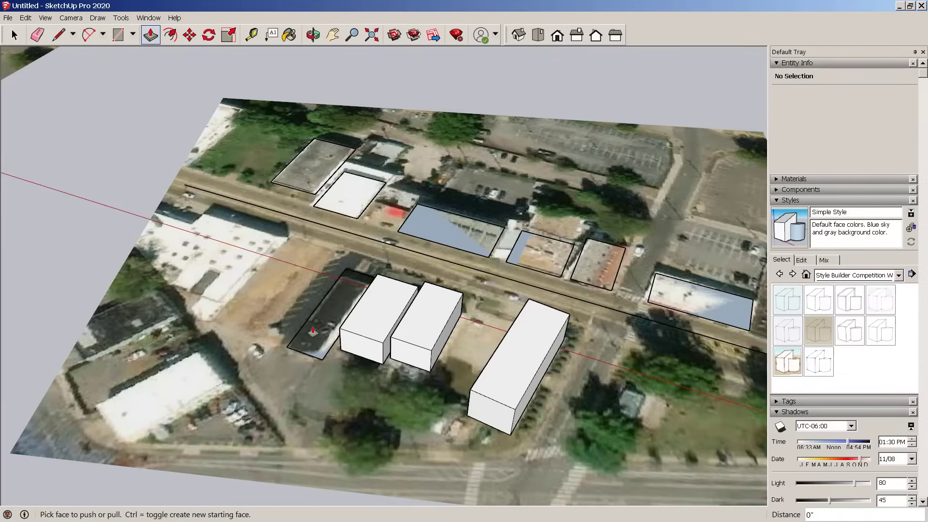
double_click(312, 331)
Step: Extrude the white-roof footprint and the long grey-roof footprint north of the main road, the long one about 30' high
double_click(338, 206)
left_click(452, 230)
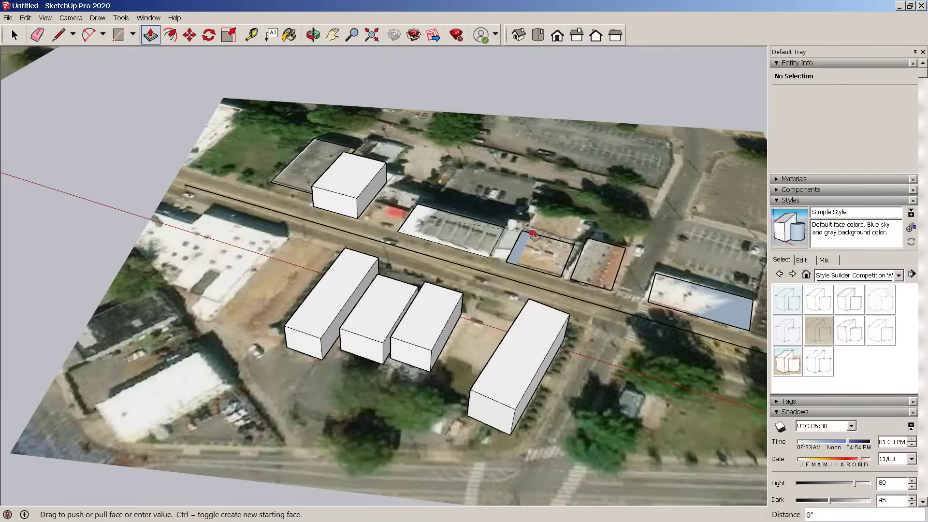
left_click(424, 209)
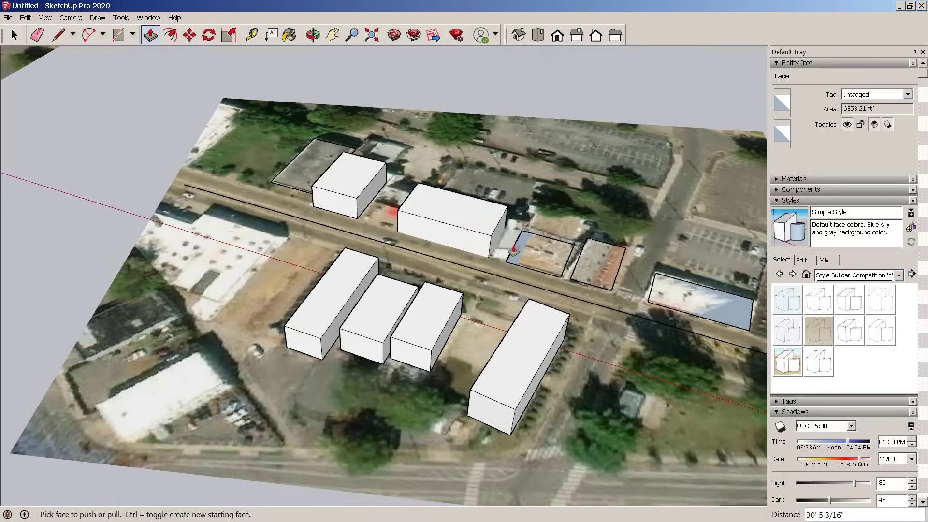
Step: Extrude the tan-roof footprint and the adjacent corner footprint north of the main road, making the tan-roof box taller than its neighbours
left_click(532, 252)
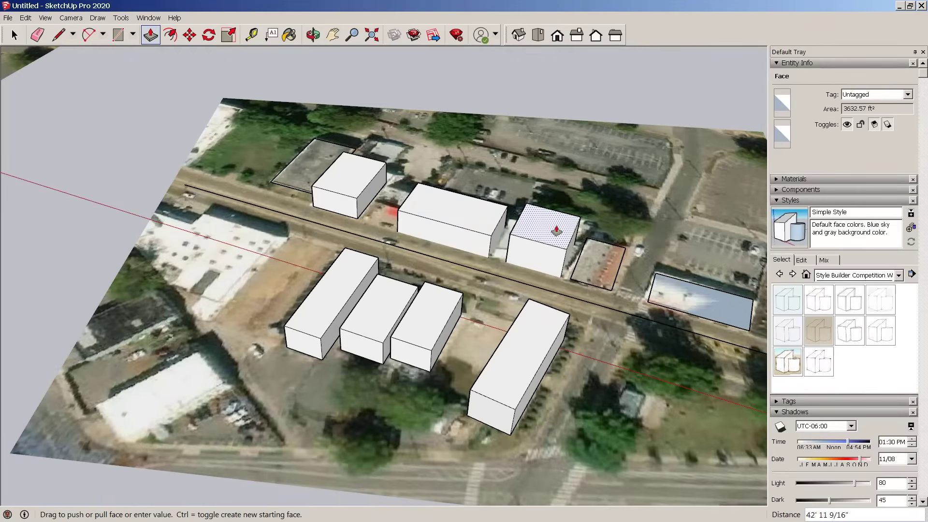
left_click(556, 213)
left_click(604, 275)
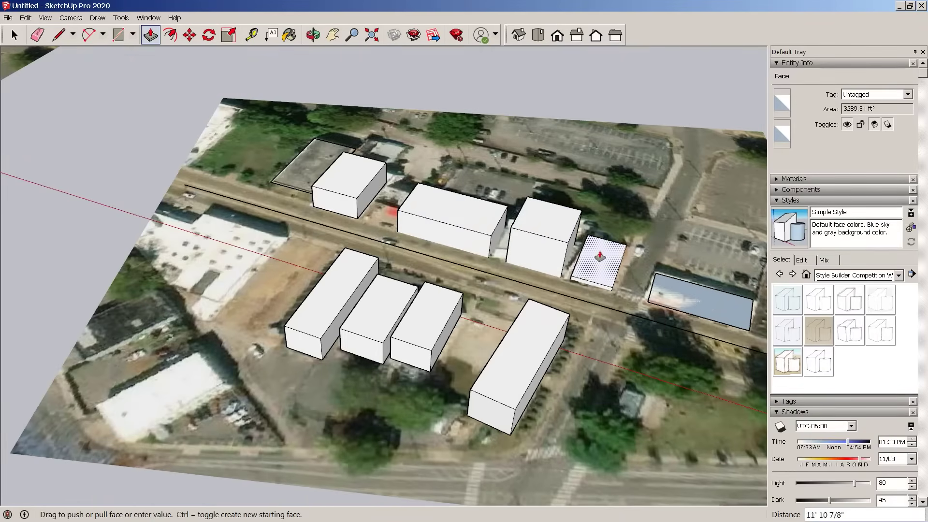
left_click(602, 244)
Step: Extrude the footprint across the cross street about 27' high
left_click(681, 300)
left_click(691, 276)
middle_click_drag(387, 306, 628, 336)
scroll(309, 267, "up", 2)
scroll(310, 266, "down", 6)
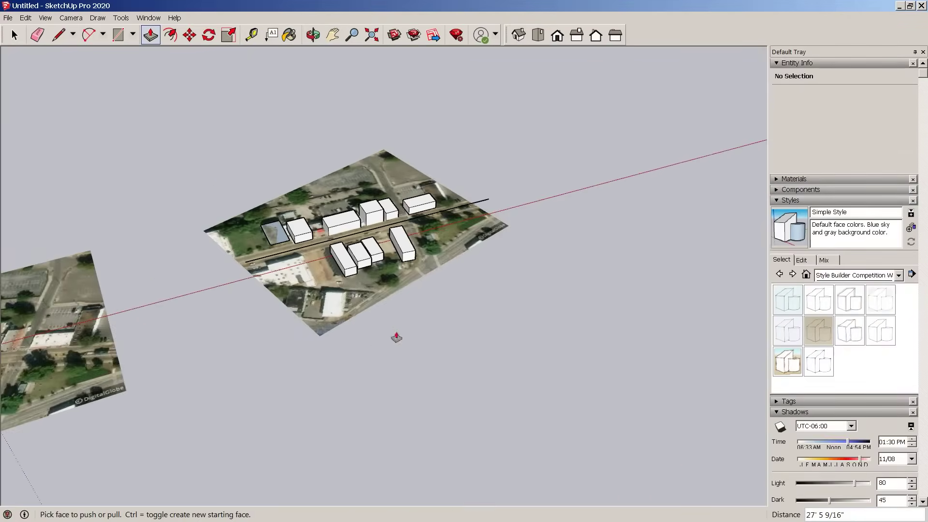
Step: Select all the traced building masses on the rotated site image and make them one group
middle_click_drag(394, 335, 213, 214)
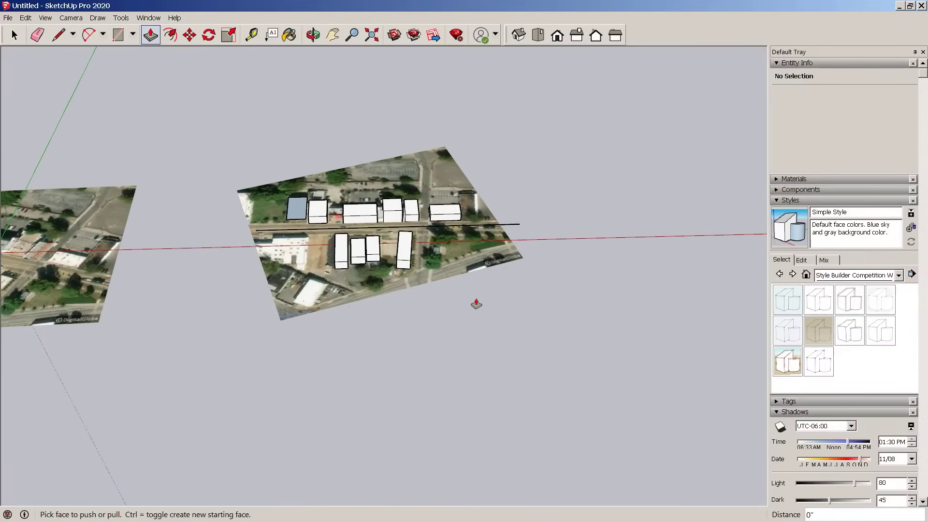
key("space")
scroll(395, 231, "up", 1)
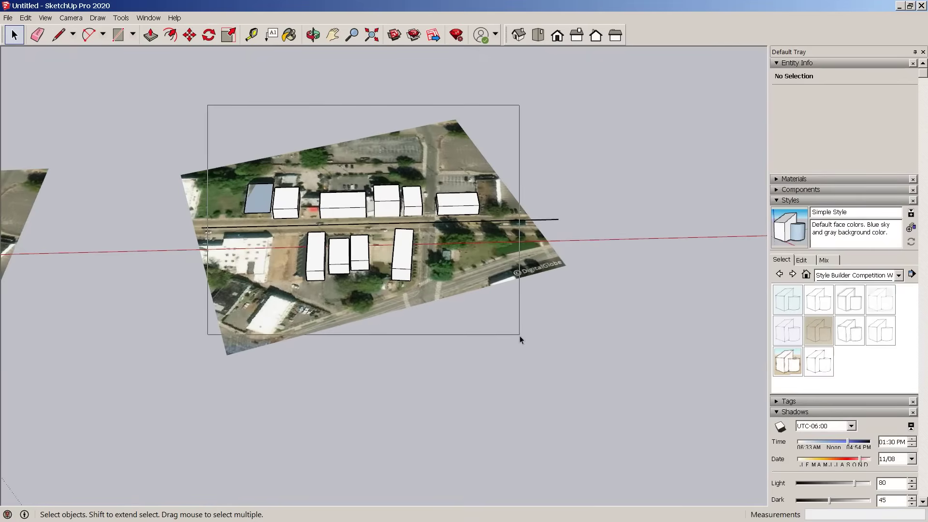
left_click_drag(520, 336, 519, 335)
right_click(392, 204)
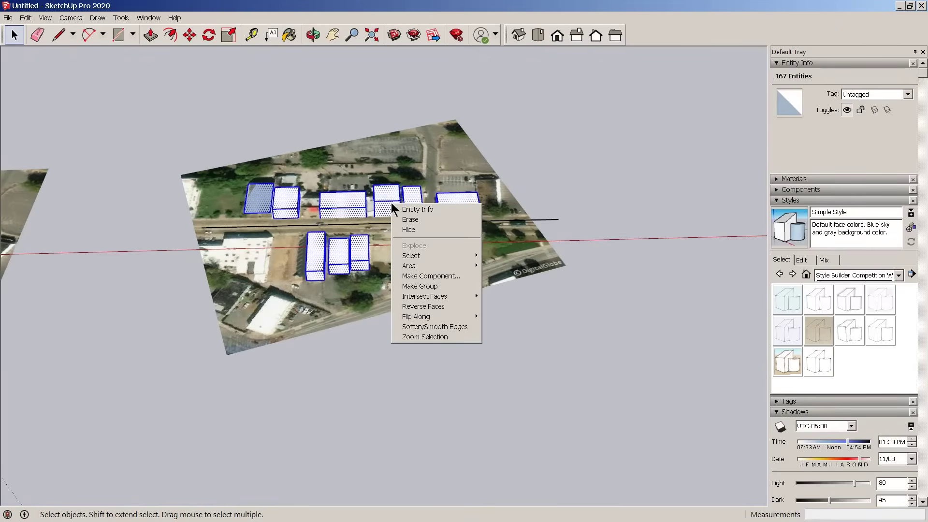
left_click(454, 286)
Step: Move the rotated image, the building group and the road guide line together onto the original site image's northwest corner
middle_click_drag(454, 288, 323, 259)
key("l")
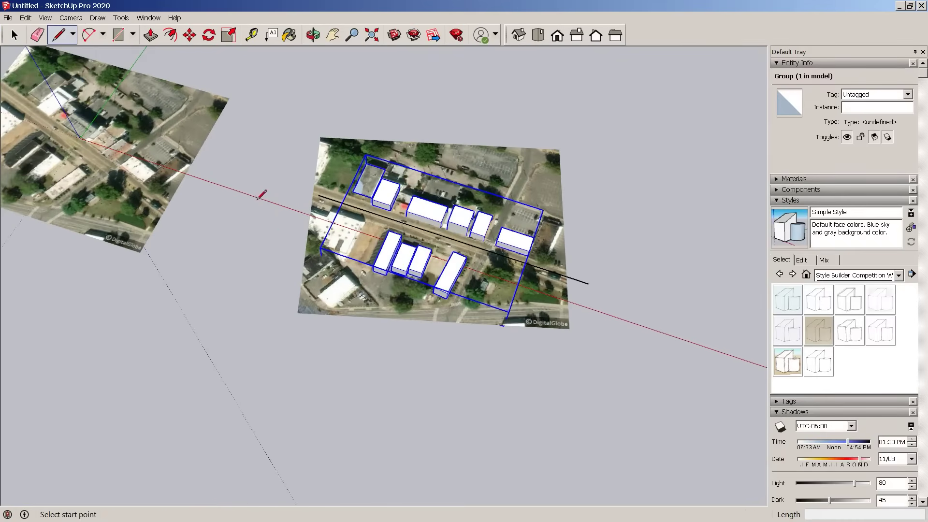
left_click(228, 101)
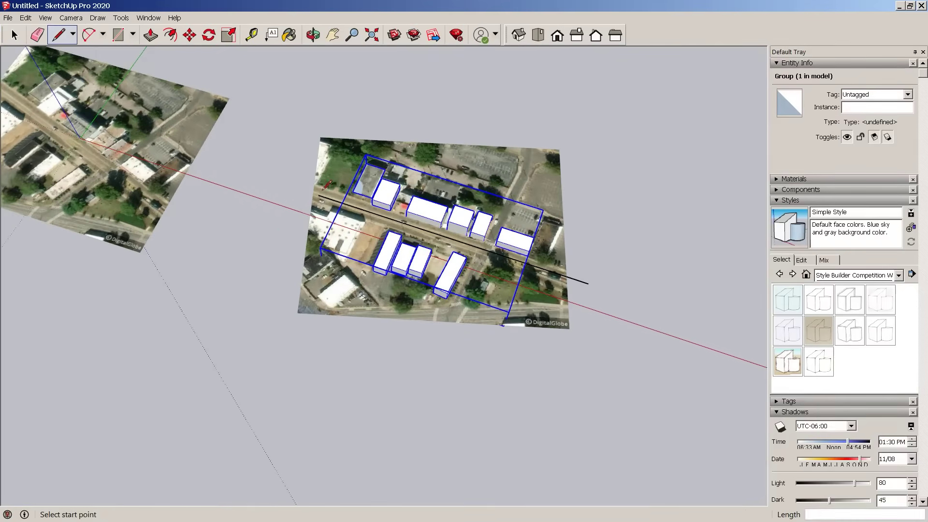
key("space")
left_click_drag(530, 126, 406, 241)
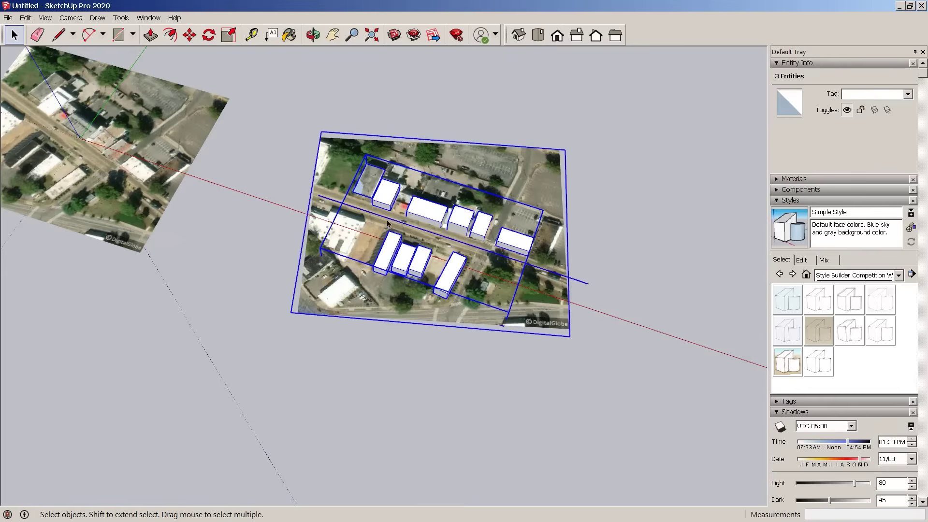
key("m")
scroll(329, 183, "up", 2)
left_click(317, 110)
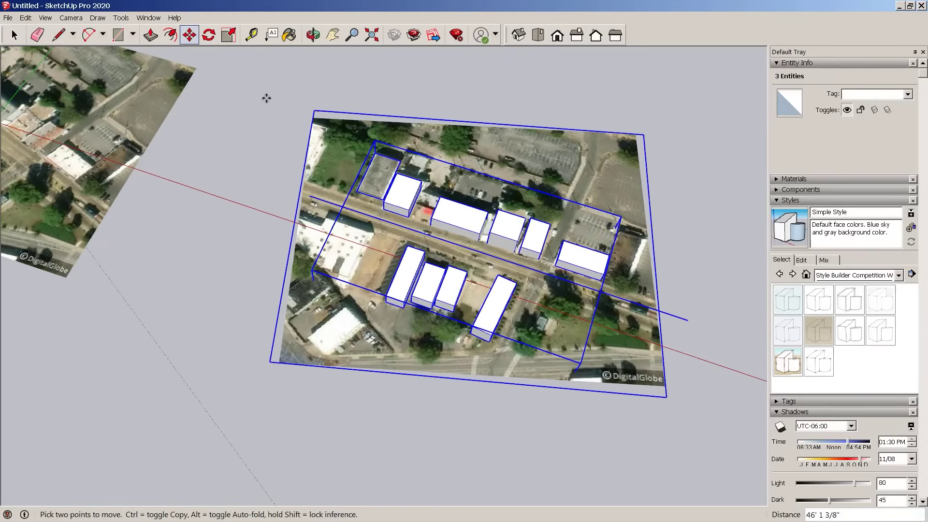
scroll(338, 154, "down", 4)
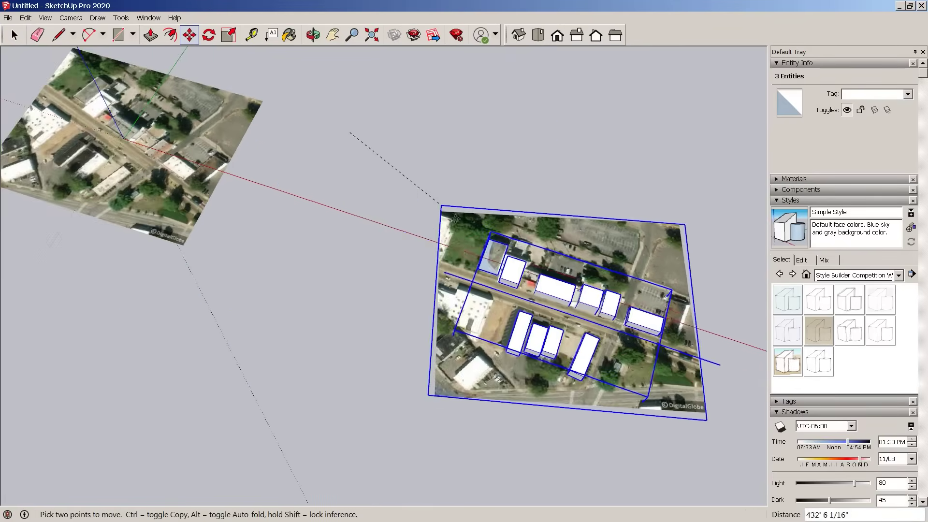
scroll(203, 121, "up", 3)
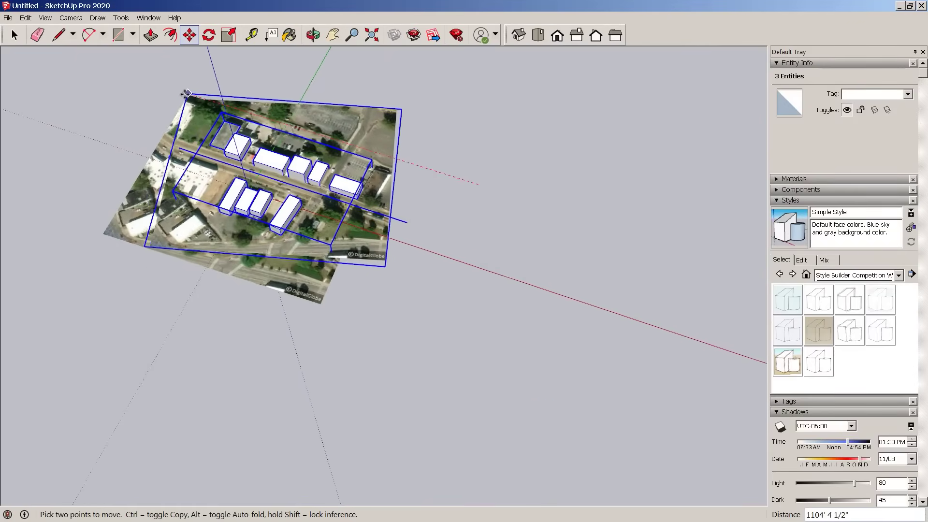
scroll(188, 94, "up", 4)
middle_click_drag(189, 96, 151, 72)
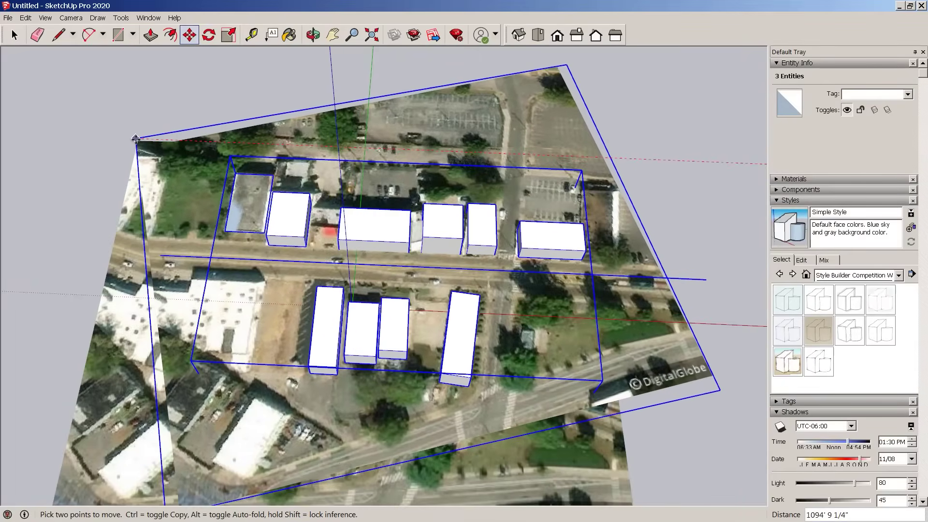
left_click(138, 139)
Step: Nudge the moved image, group and guide line so the northwest corners of both site images coincide
scroll(130, 112, "up", 3)
scroll(131, 113, "up", 3)
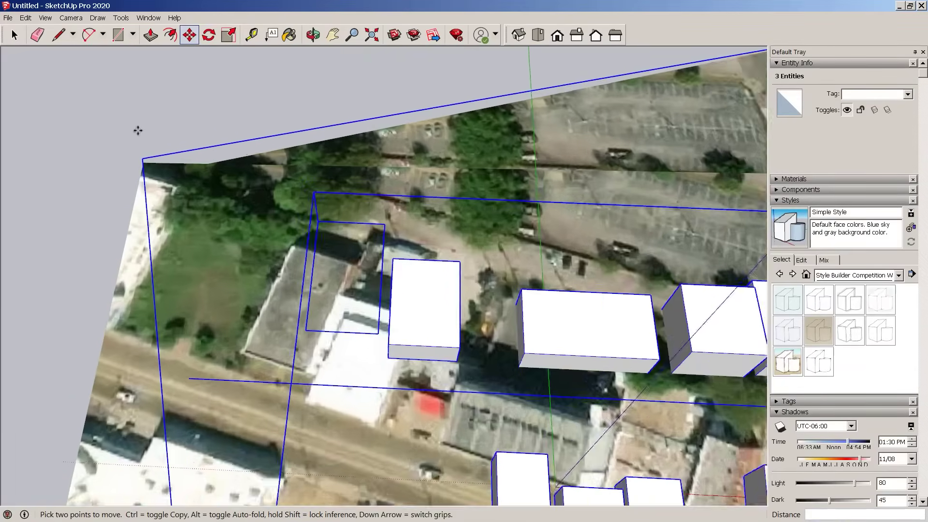
left_click(181, 149)
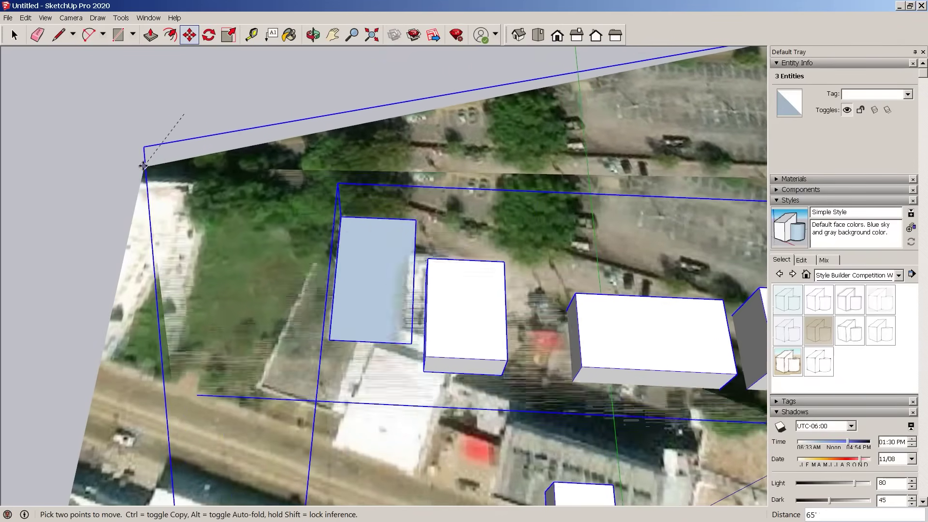
left_click(143, 166)
Step: Rotate the image, building group and guide line about 15 degrees around the northwest corner onto the original image's orientation
key("q")
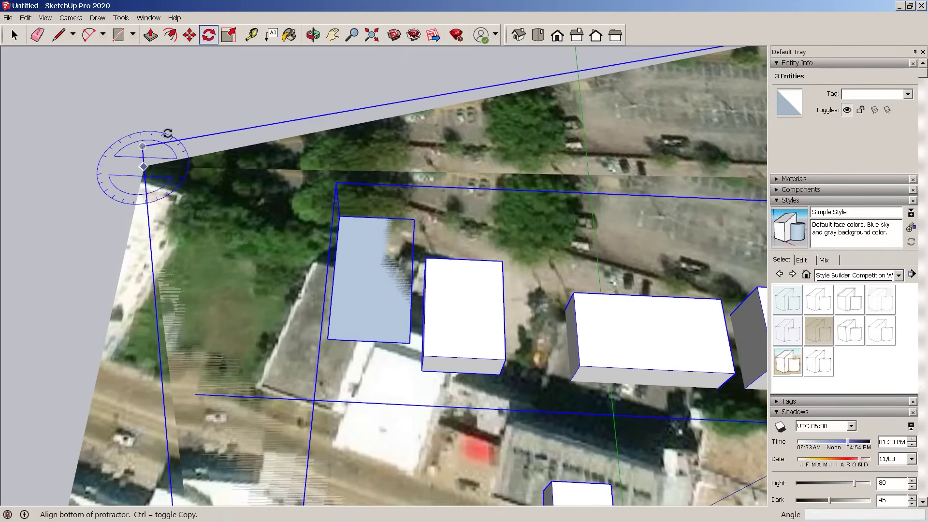
scroll(184, 145, "down", 6)
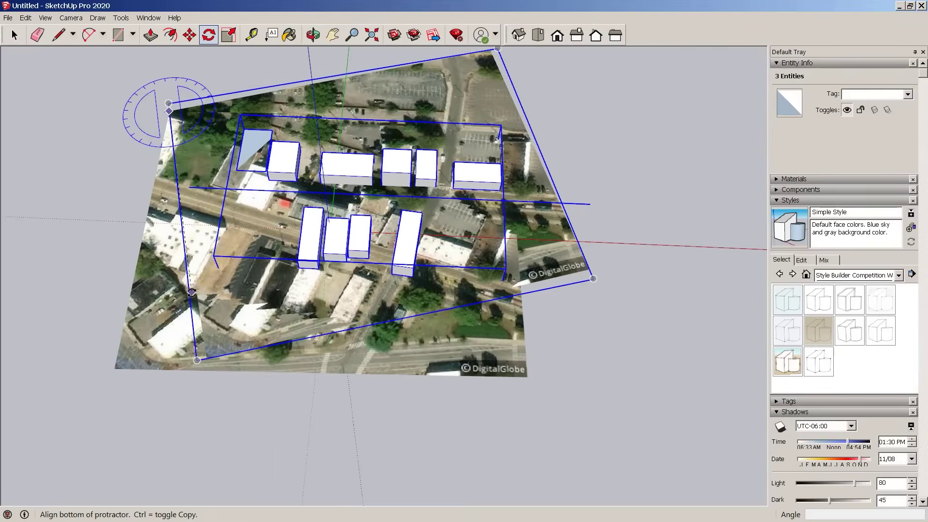
left_click(190, 299)
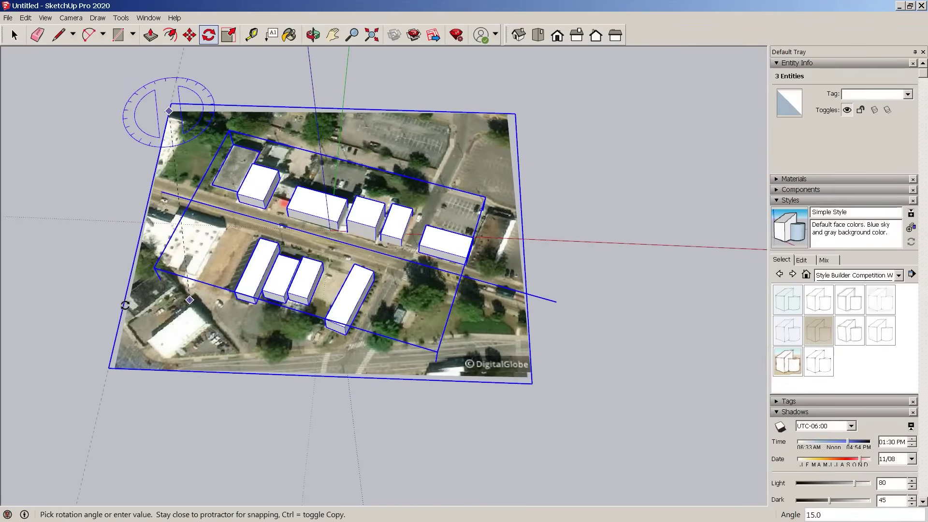
left_click(126, 304)
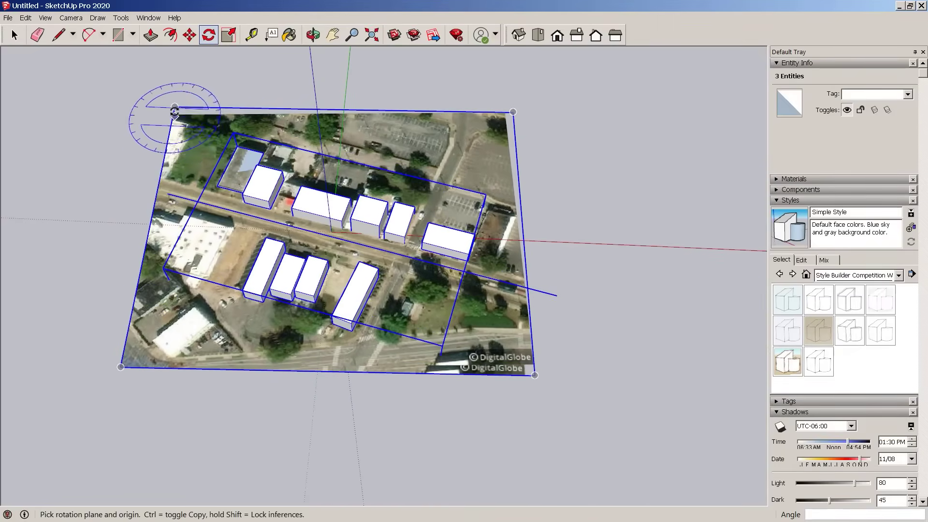
Step: Try rotating the image, building group and guide line a further 2.3 degrees about the southwest corner
left_click(120, 367)
scroll(122, 370, "up", 5)
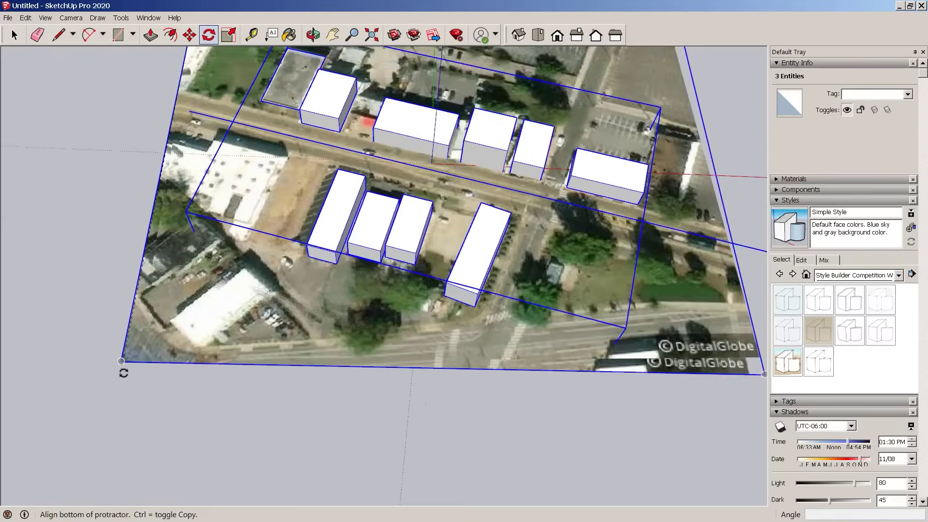
left_click(116, 422)
left_click(157, 421)
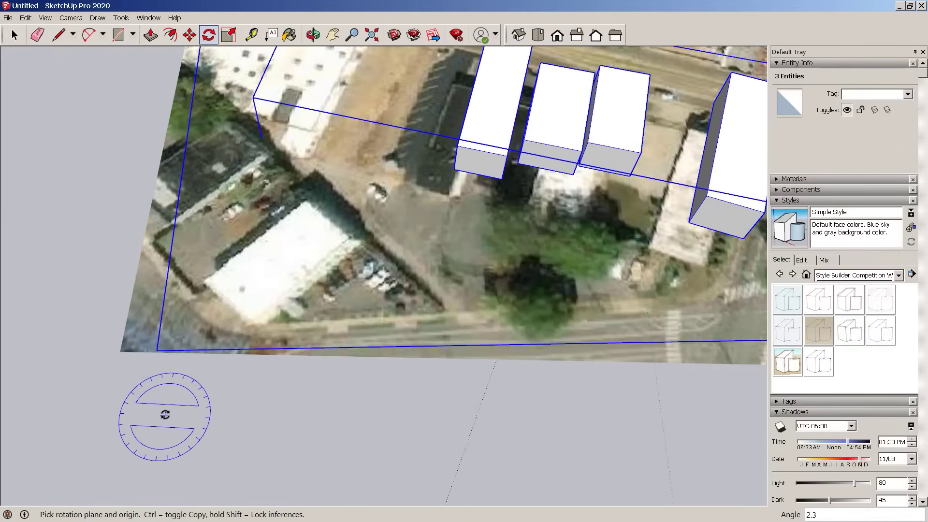
scroll(169, 411, "down", 6)
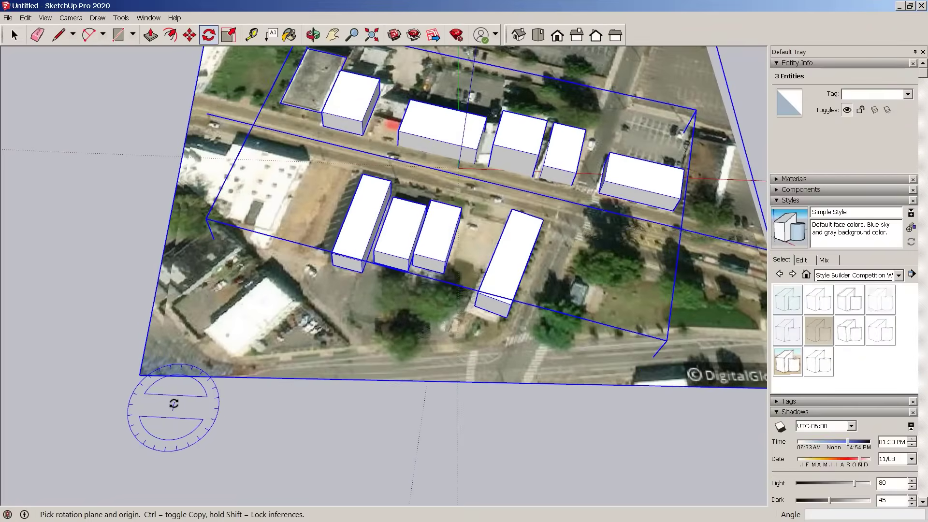
Step: Fine-tune the rotation of the image, group and guide line by about 1.4 degrees around the northwest corner, and clear the selection
mouse_move(176, 415)
middle_mouse_down()
mouse_move(203, 323)
mouse_move(199, 333)
middle_mouse_up()
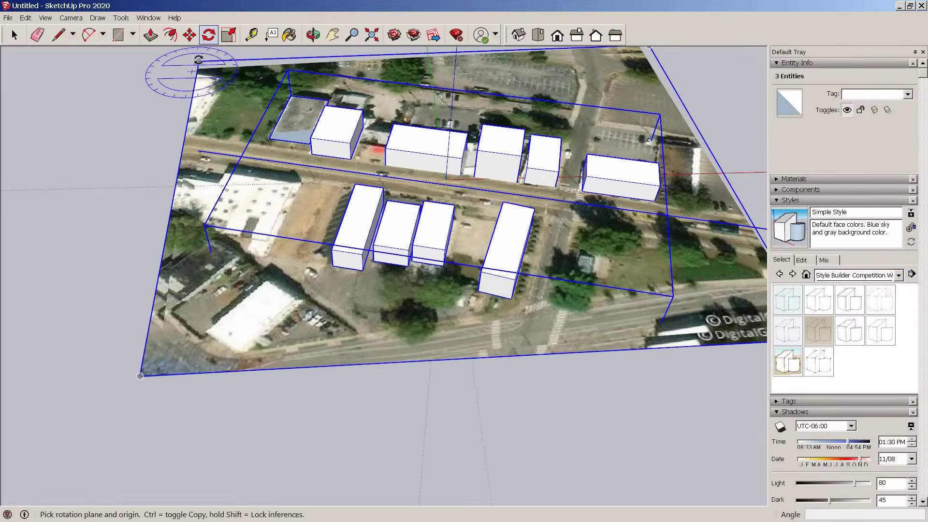
left_click(198, 61)
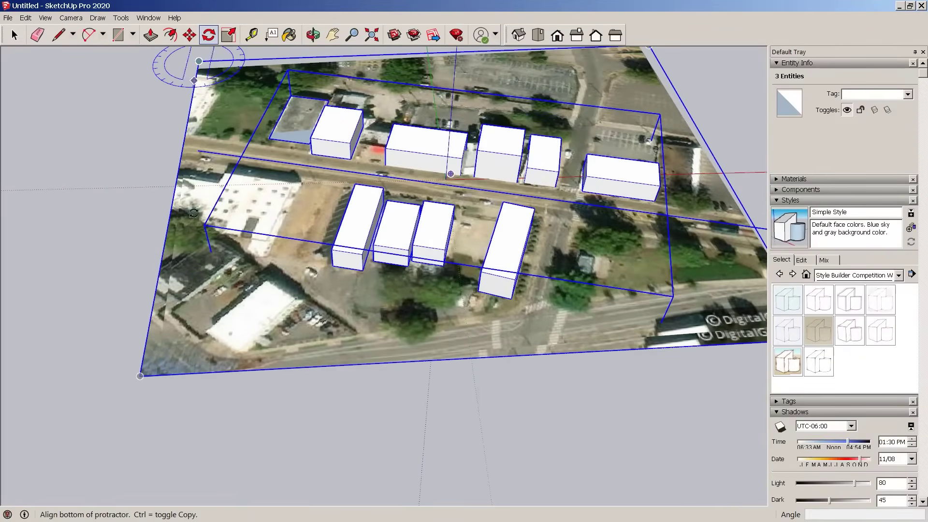
left_click(150, 423)
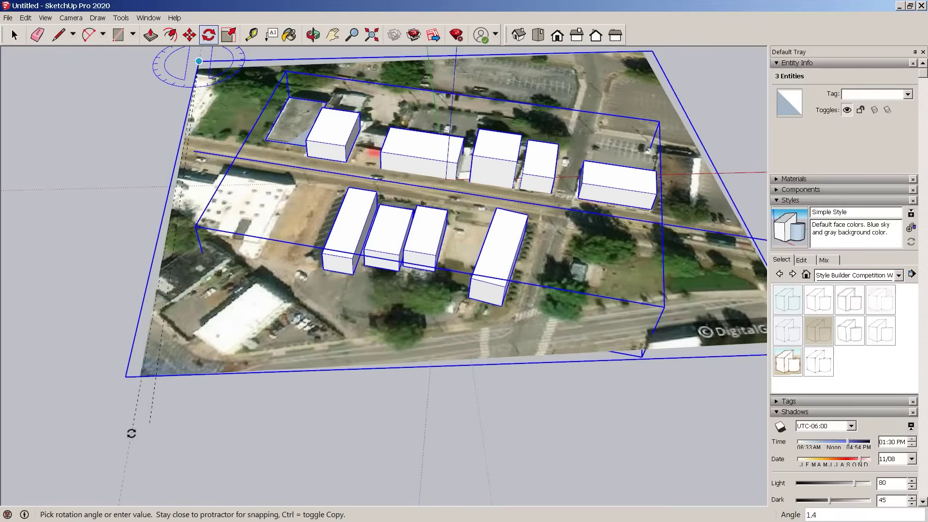
left_click(127, 434)
scroll(122, 391, "down", 3)
key("space")
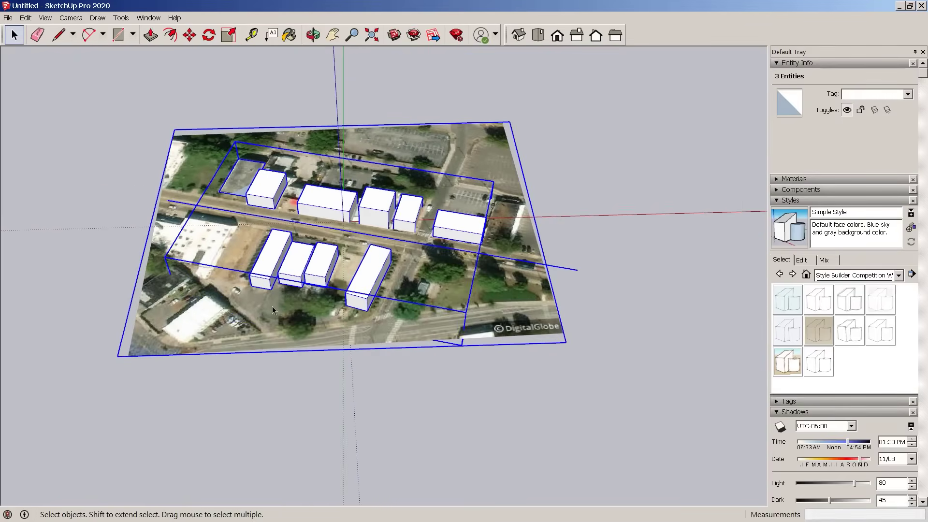
left_click(270, 309)
key("ctrl+t")
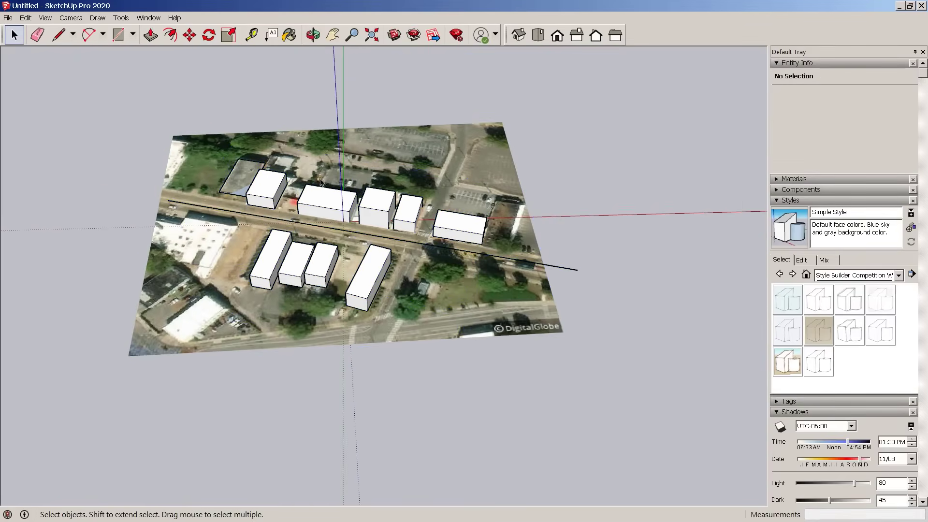
Step: Turn on shadows for the street's building masses and set them to 12:01 PM on 08/10
scroll(320, 182, "up", 5)
middle_click_drag(325, 207, 623, 166)
scroll(485, 186, "up", 4)
middle_click_drag(485, 187, 444, 184)
scroll(533, 167, "up", 4)
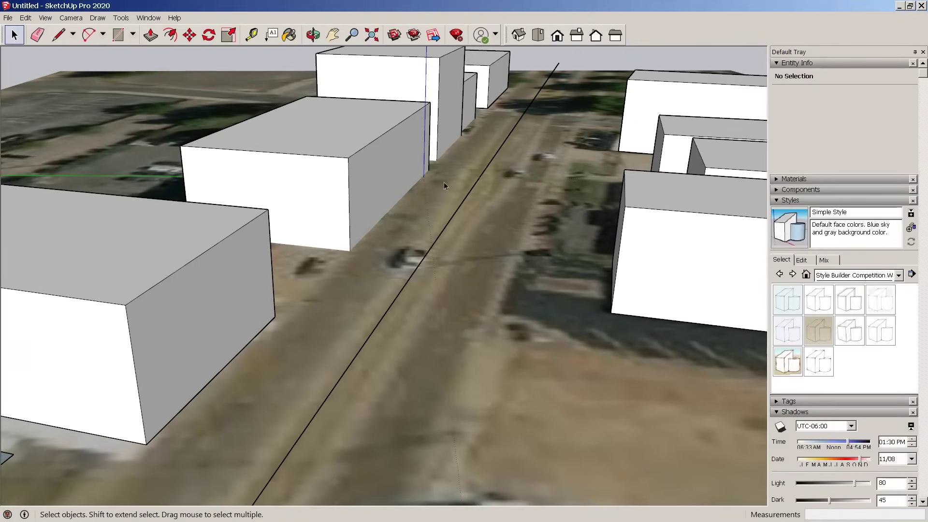
left_click(836, 200)
left_click(781, 236)
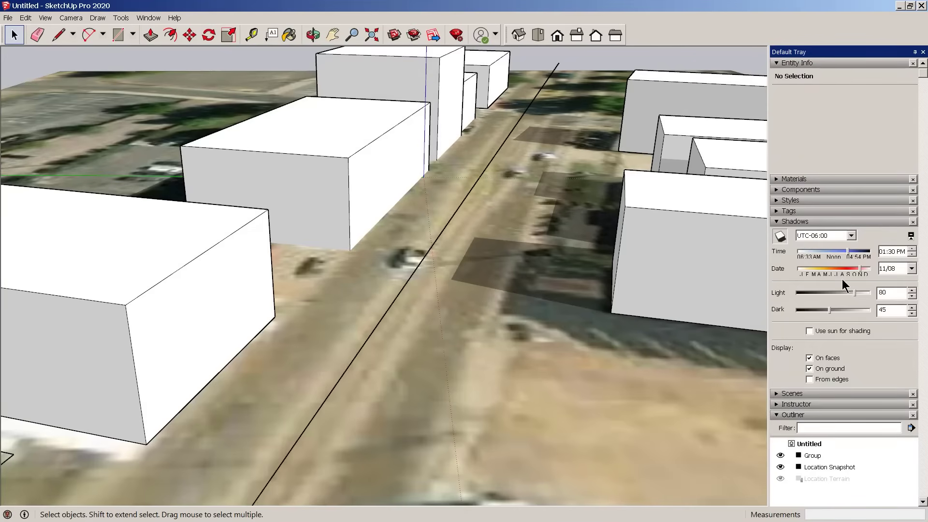
left_click_drag(847, 252, 844, 272)
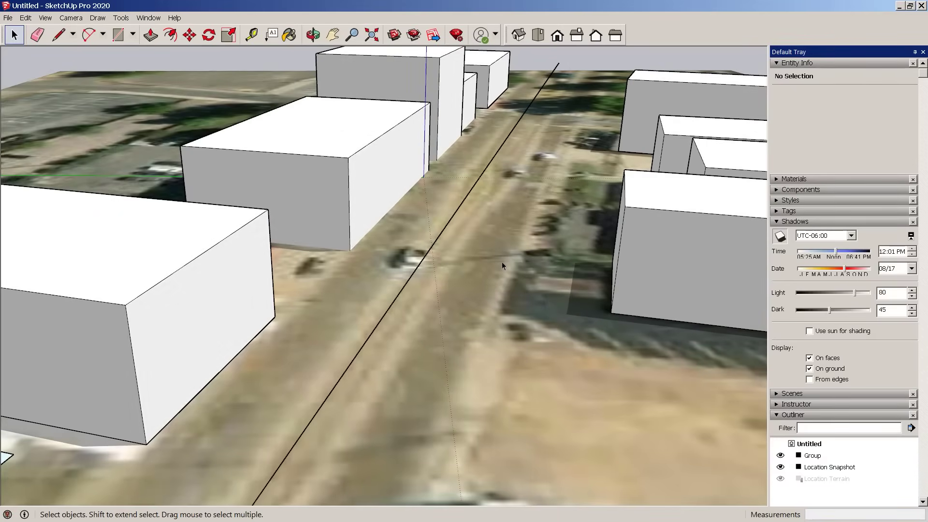
middle_click_drag(189, 326, 370, 240)
scroll(409, 149, "up", 3)
scroll(412, 233, "down", 5)
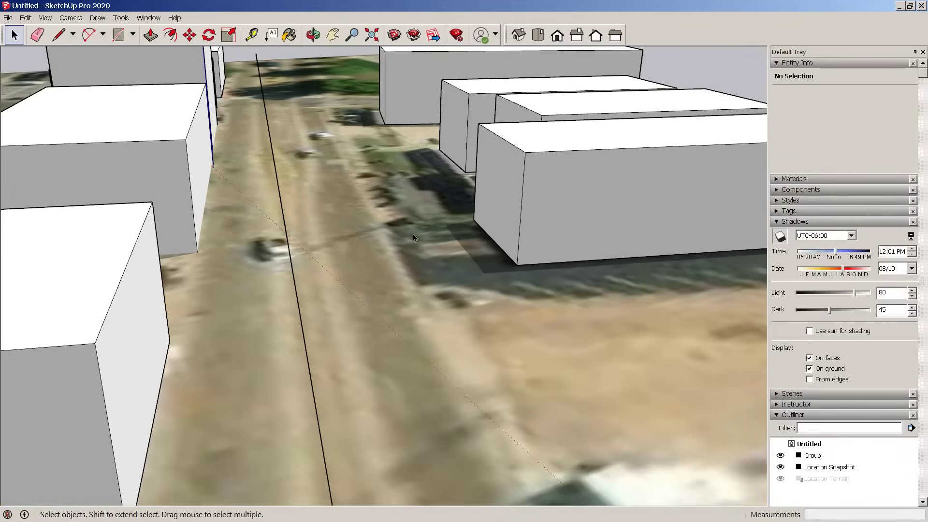
left_click(119, 34)
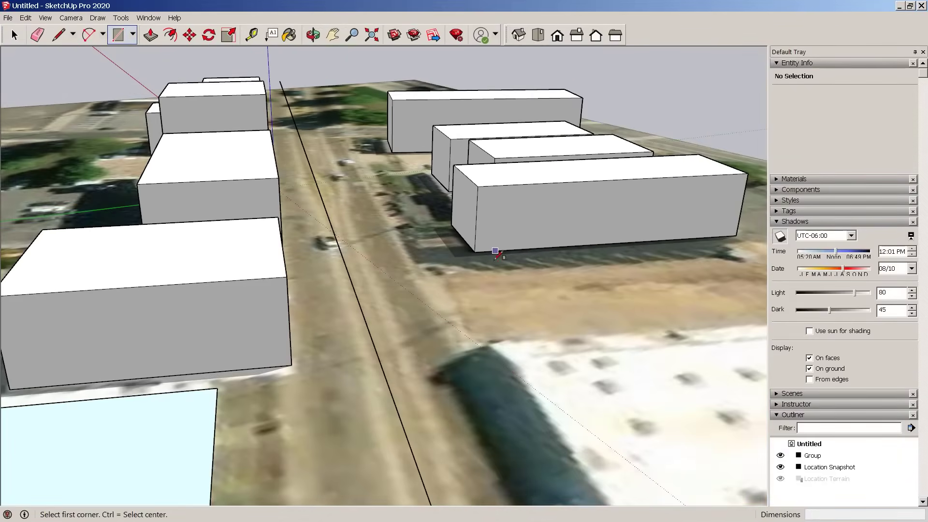
left_click(482, 272)
scroll(388, 291, "down", 2)
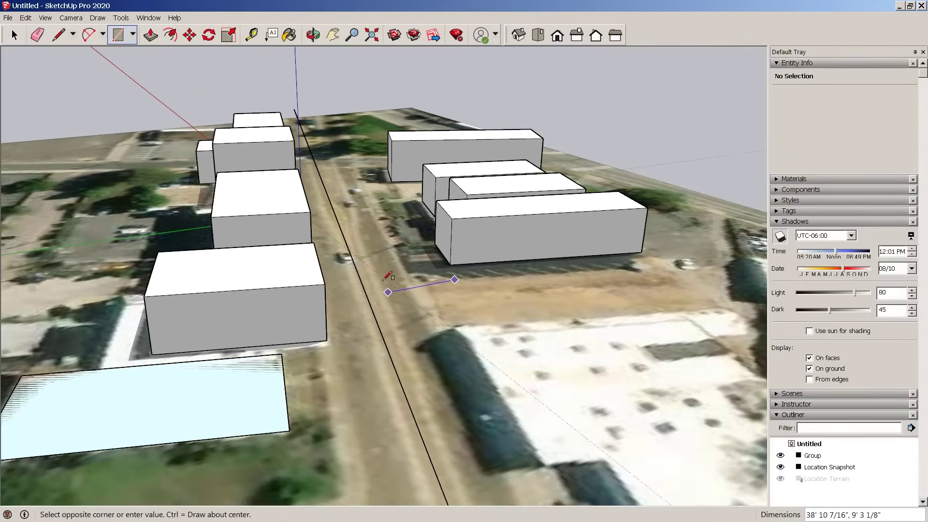
middle_click_drag(387, 292, 416, 378)
key("space")
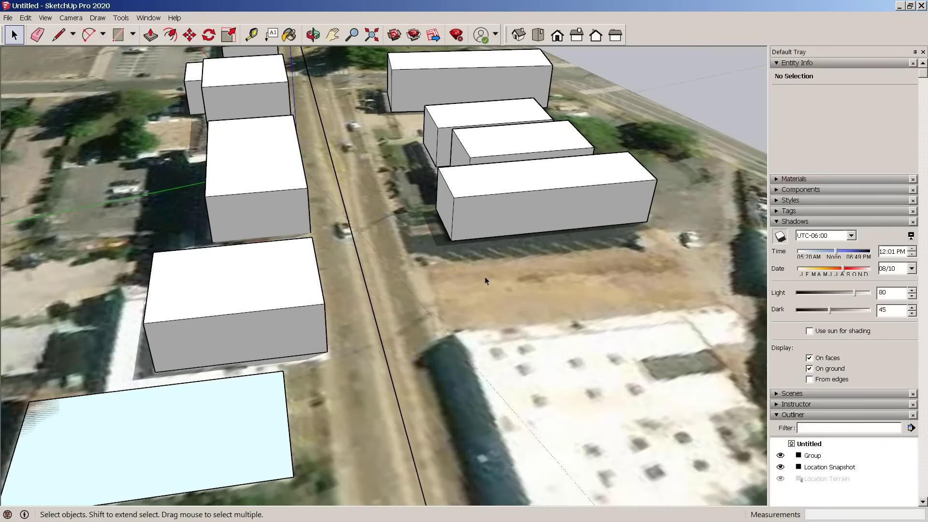
left_click(133, 35)
left_click(22, 33)
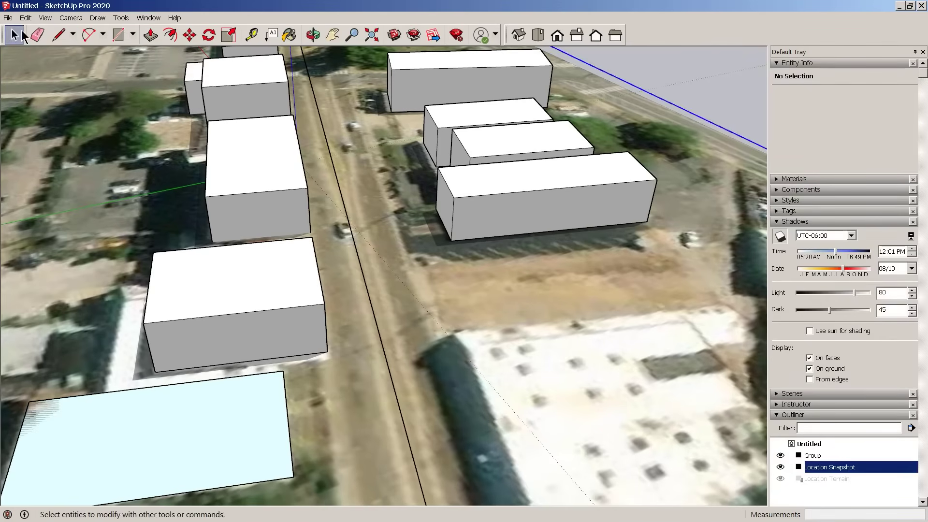
Step: Draw a closed four-sided footprint with lines on the bare dirt lot between the southern boxes and the white-roof building
left_click(59, 35)
left_click(444, 267)
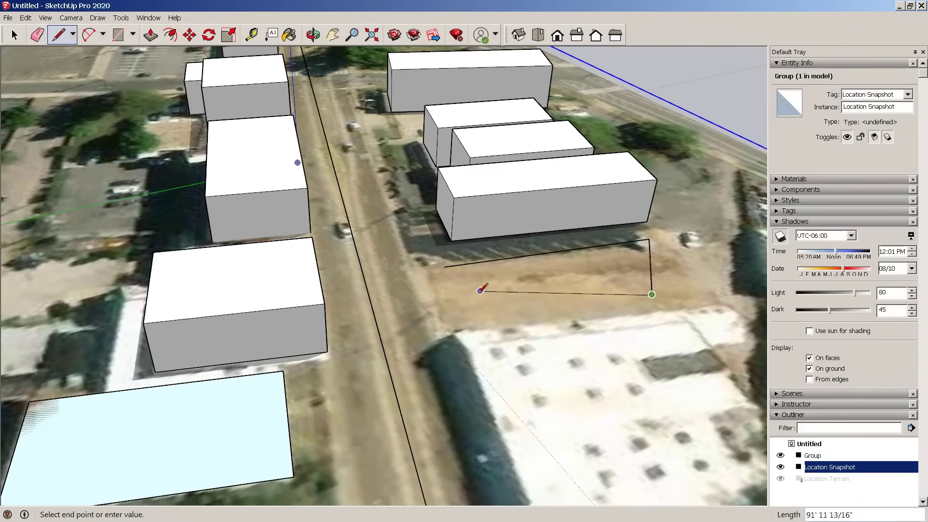
left_click(444, 268)
key("space")
Step: Extrude the dirt-lot footprint into a tower several times taller than the neighbouring boxes
left_click(512, 270)
key("p")
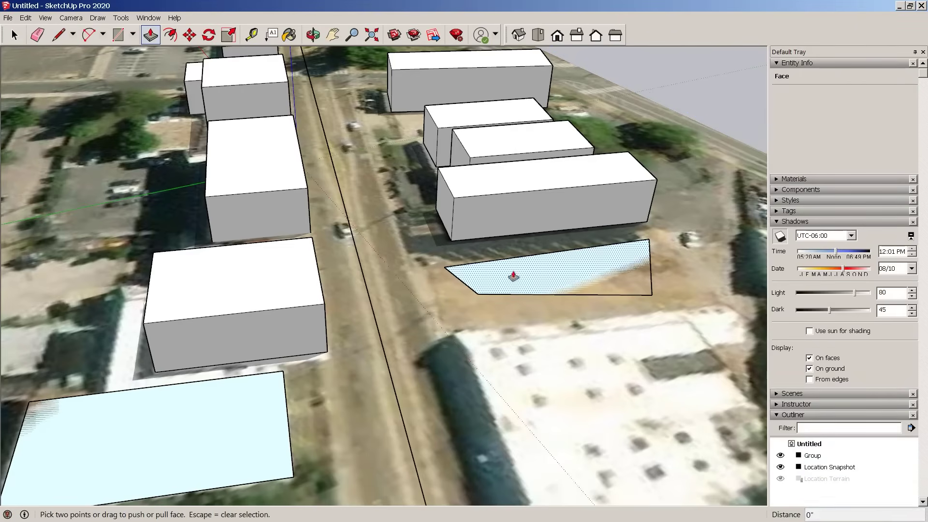
left_click(514, 270)
left_click(483, 55)
key("space")
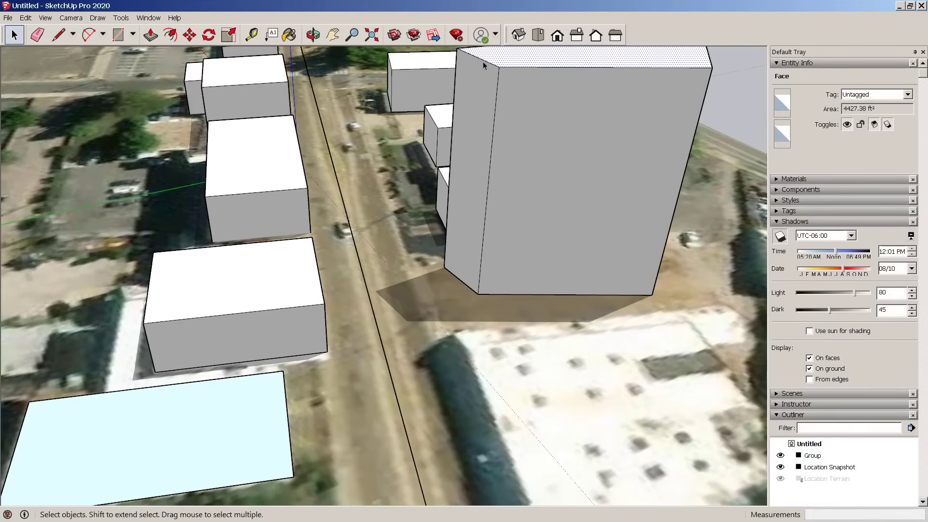
Step: Move the short street-side top edge of the tower down about 44' 7 3/4" to give it a sloped roof
left_click(483, 61)
key("m")
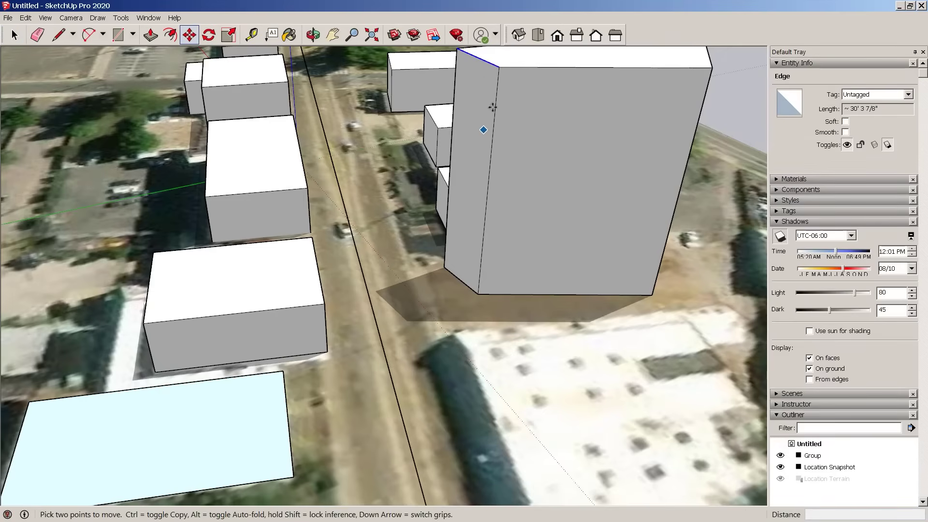
left_click(496, 71)
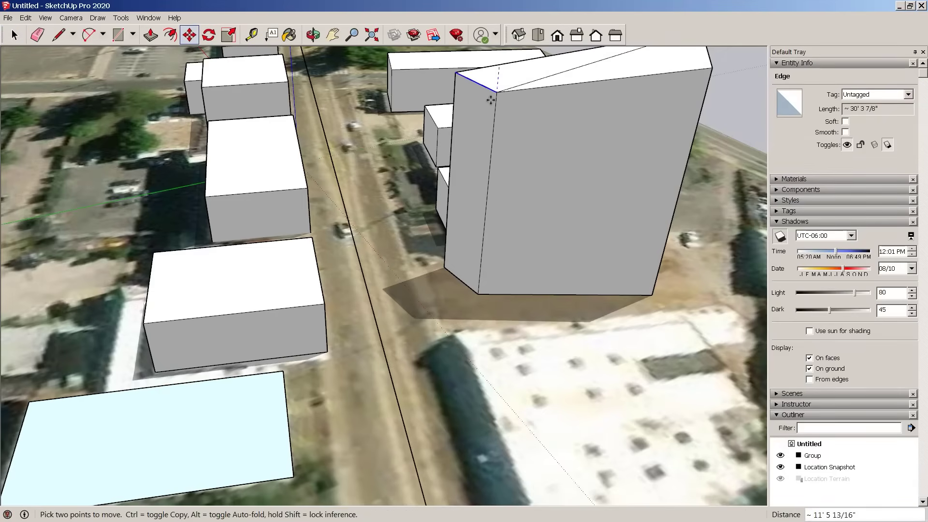
left_click(490, 164)
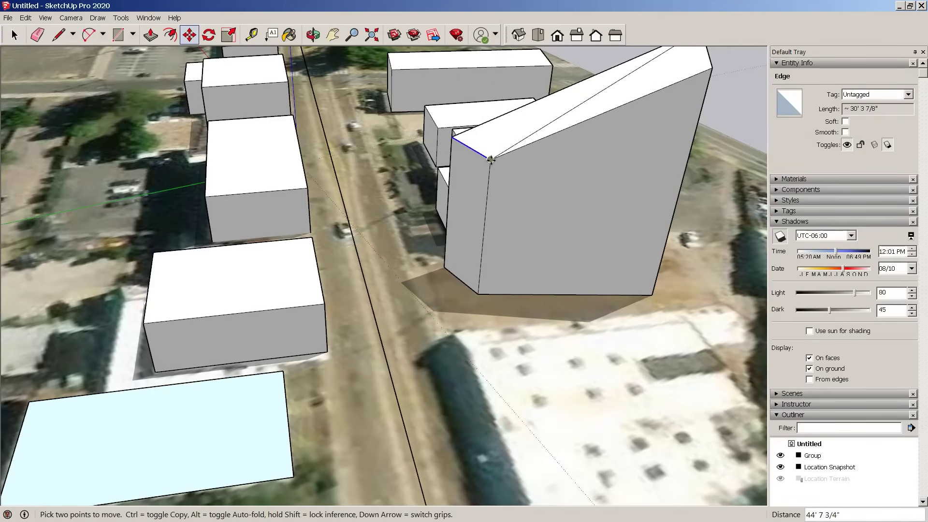
key("space")
Step: Set the shadow time to 04:13 PM and examine the tower's shadow across the neighbouring boxes and the street
middle_click_drag(493, 164, 636, 75)
middle_click_drag(388, 140, 626, 242)
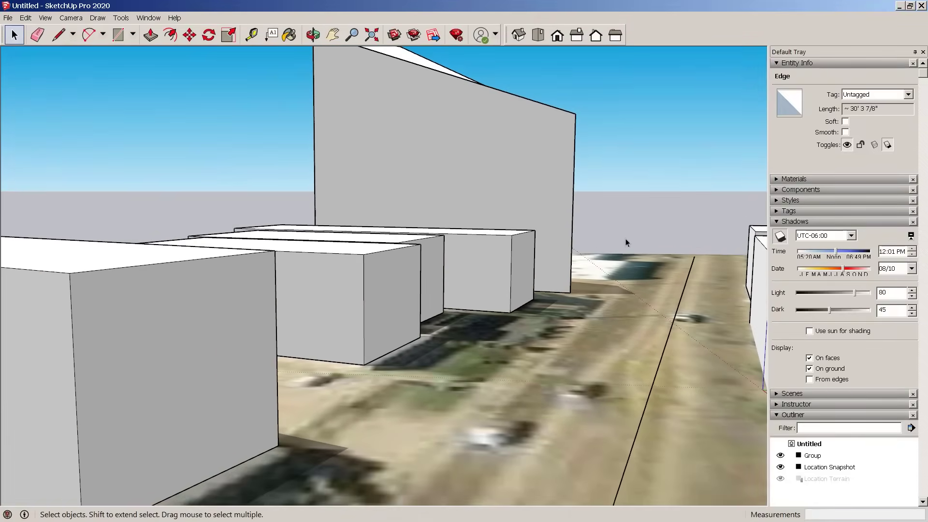
left_click_drag(836, 252, 853, 260)
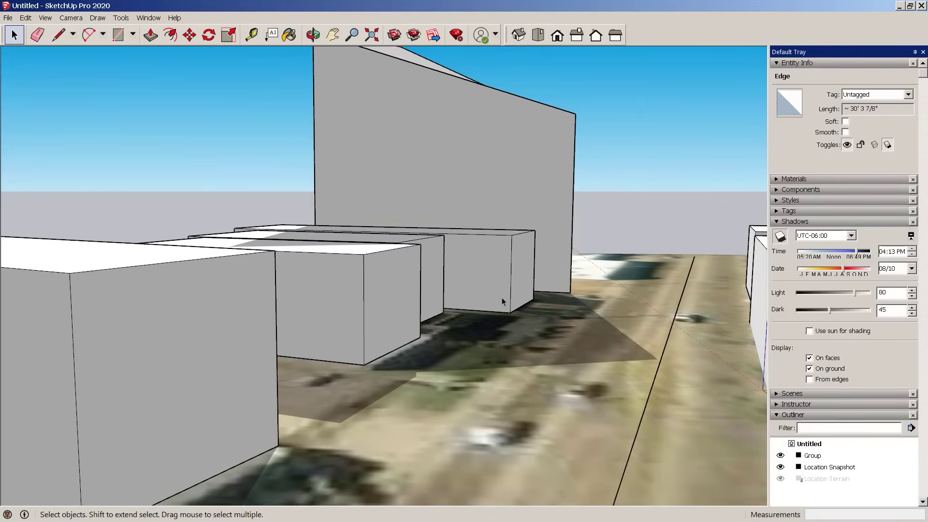
middle_click_drag(461, 315, 308, 298)
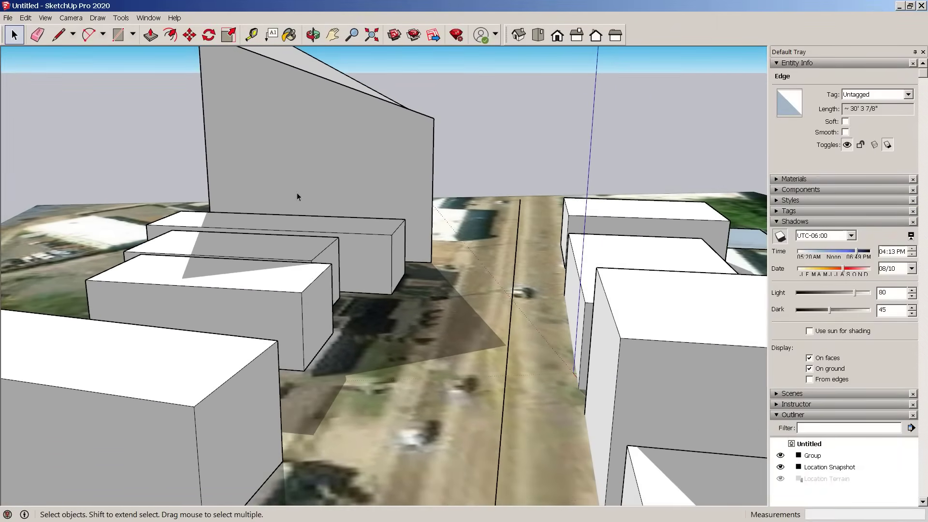
scroll(298, 194, "down", 3)
middle_click_drag(300, 194, 457, 226)
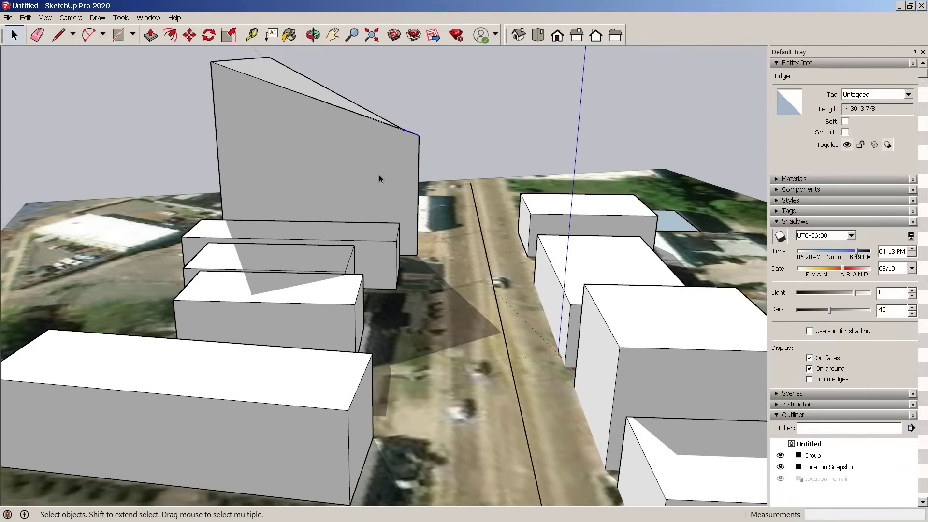
Step: Save the model as test_geolocate in the 101 Assets folder
key("ctrl+s")
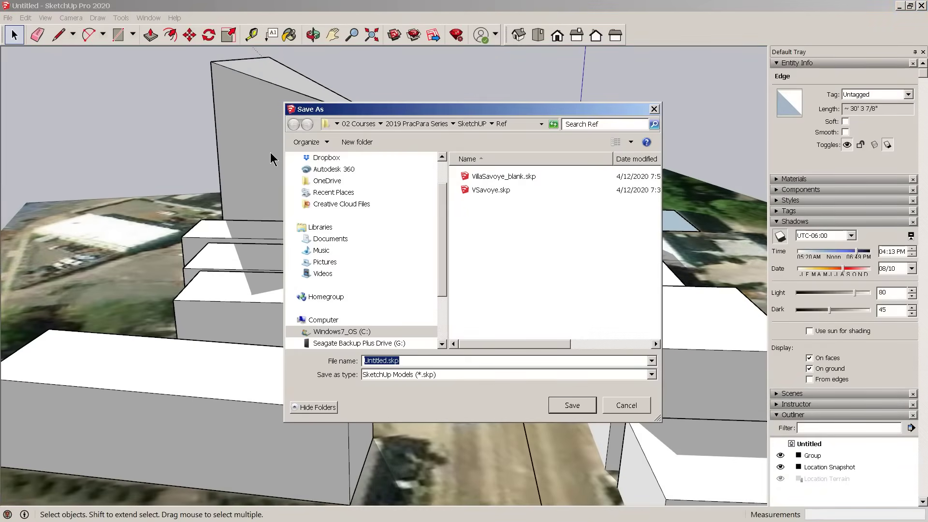
left_click(467, 127)
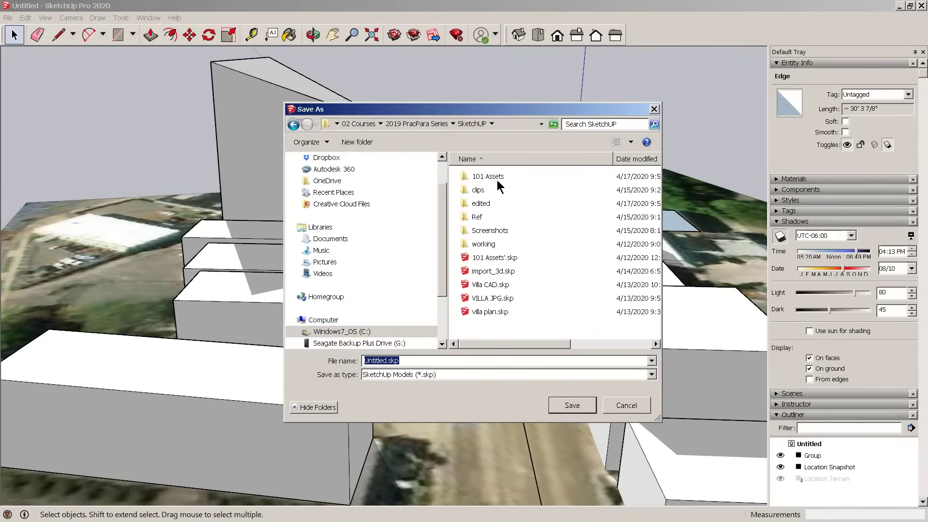
left_click(498, 179)
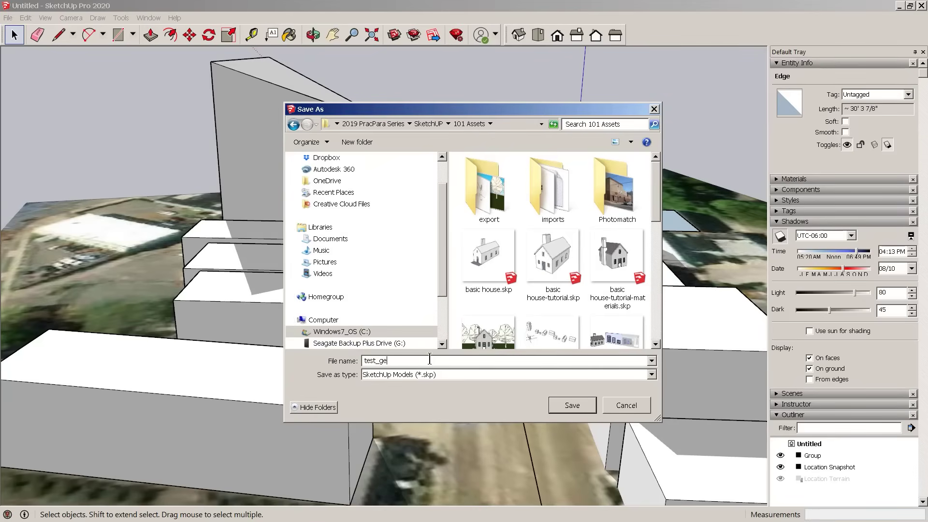
key("Return")
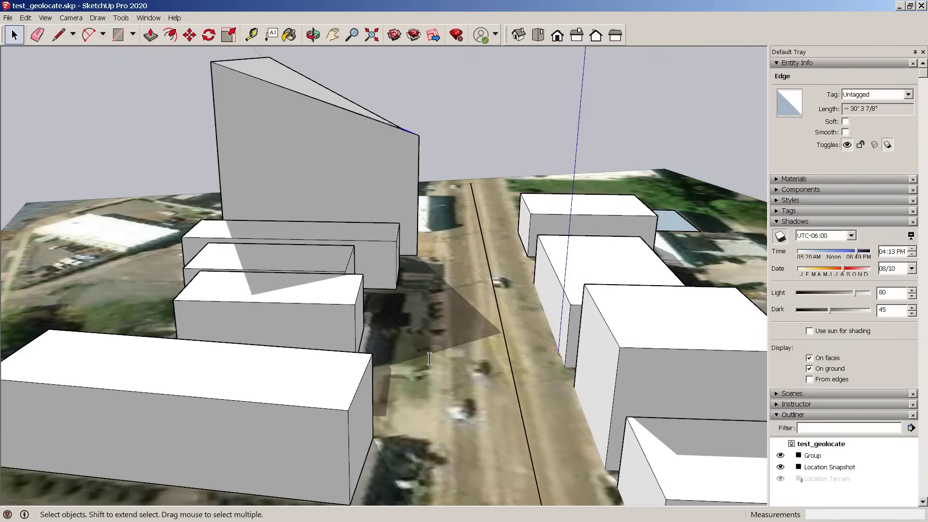
scroll(432, 218, "down", 5)
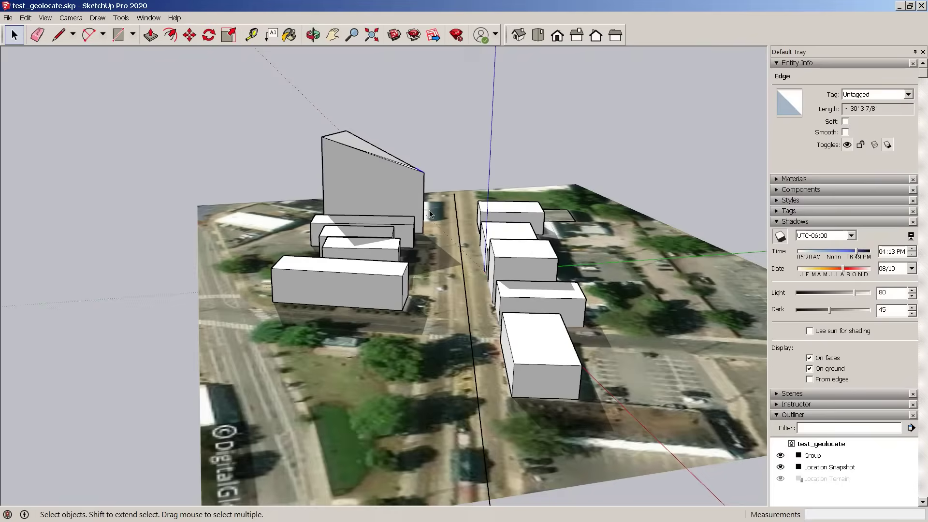
scroll(435, 232, "up", 4)
middle_click_drag(436, 238, 503, 203)
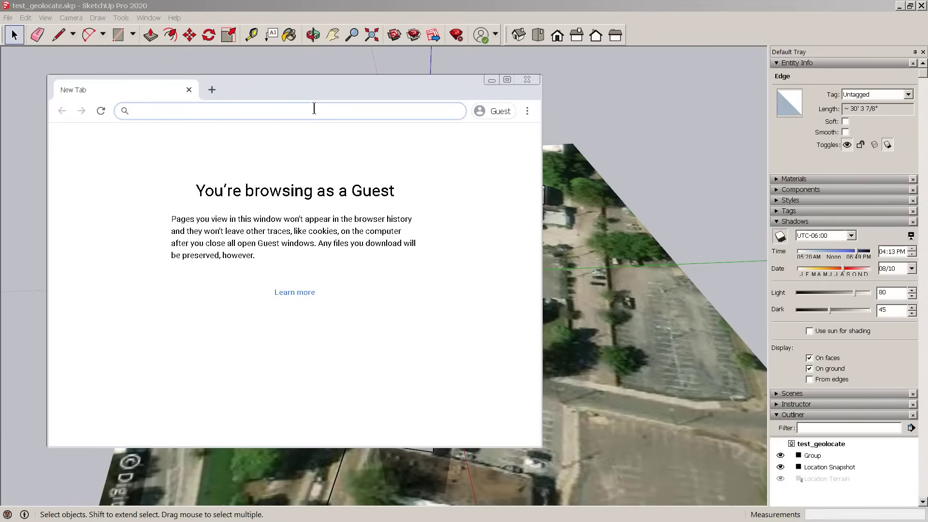
Step: Switch to the web browser, search for the site's street address, open the result in Google Maps, and enlarge the window
type("661 madison av")
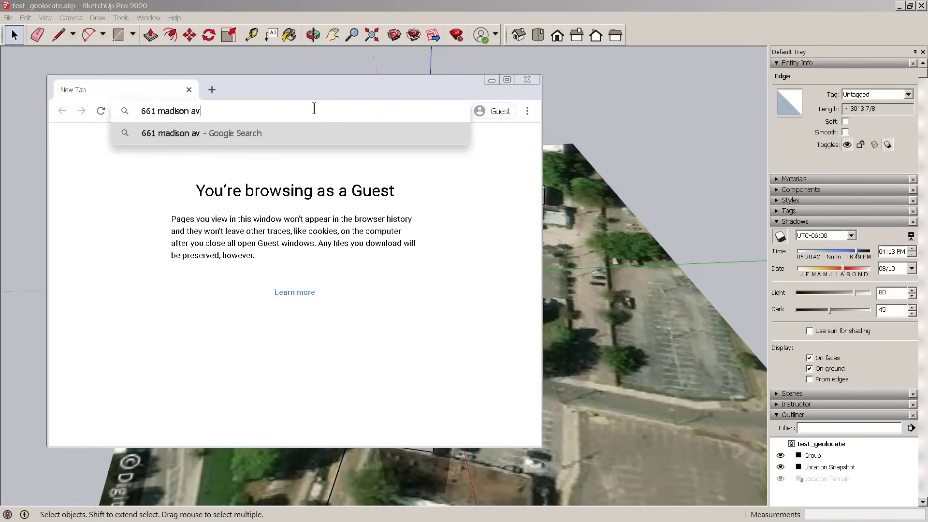
type("enue")
key("Return")
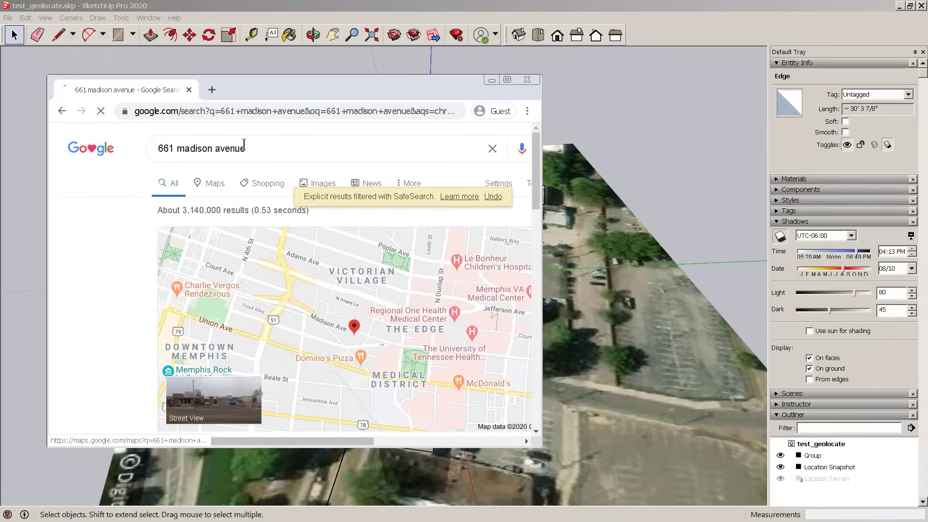
left_click_drag(303, 97, 445, 34)
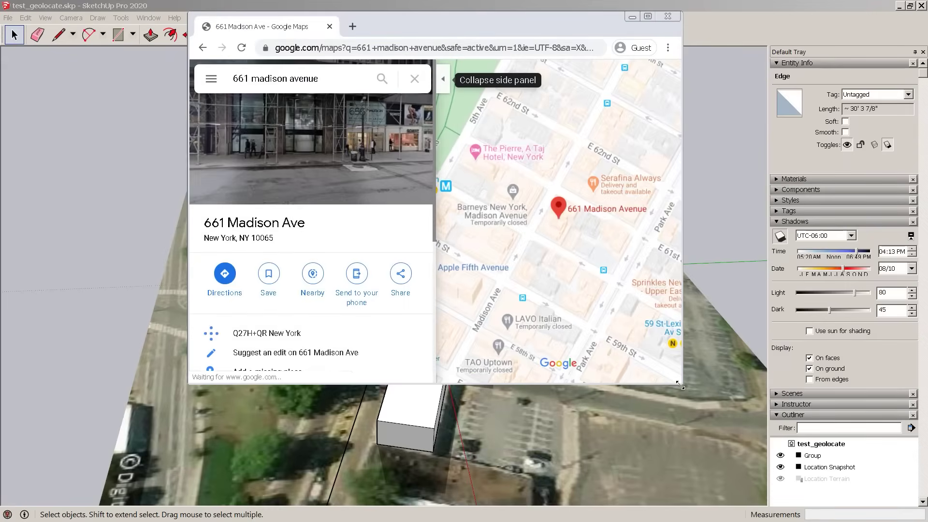
left_click_drag(682, 384, 926, 453)
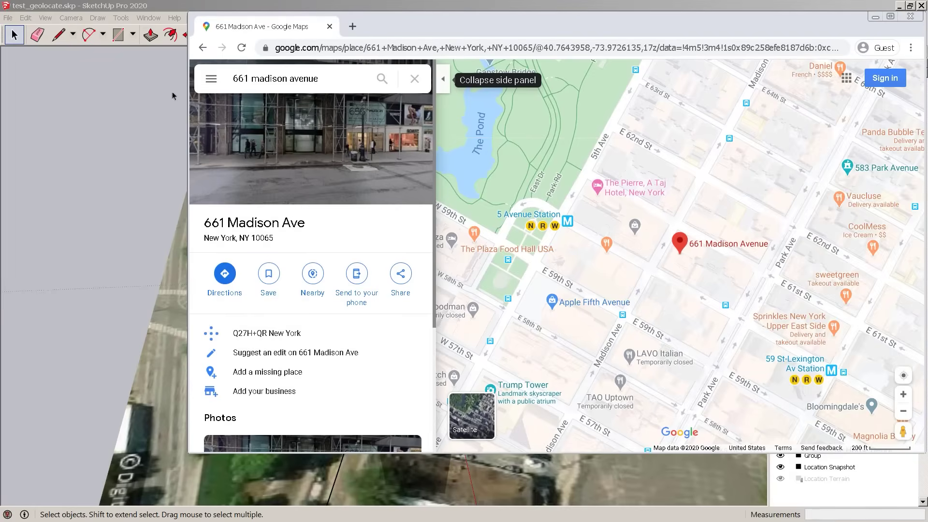
Step: Refine the map search to the matching street address in Memphis, TN
left_click(333, 79)
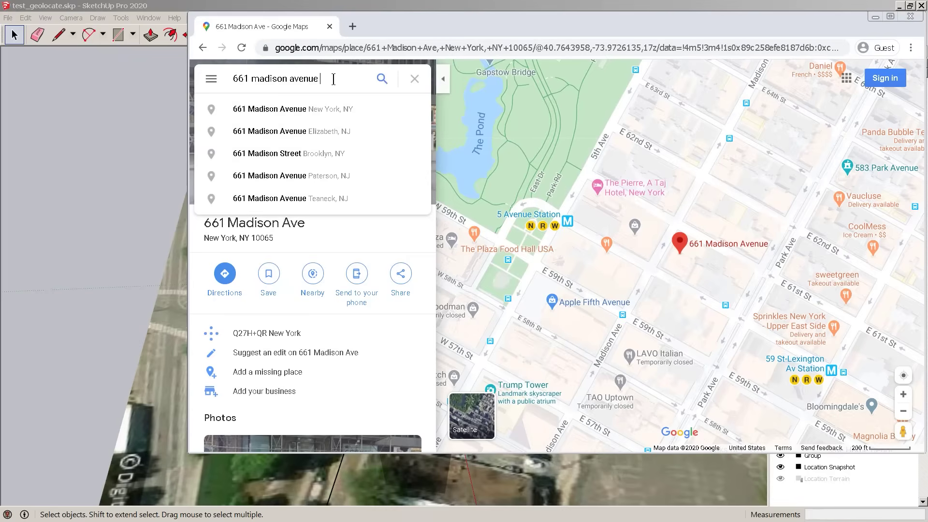
type("mem")
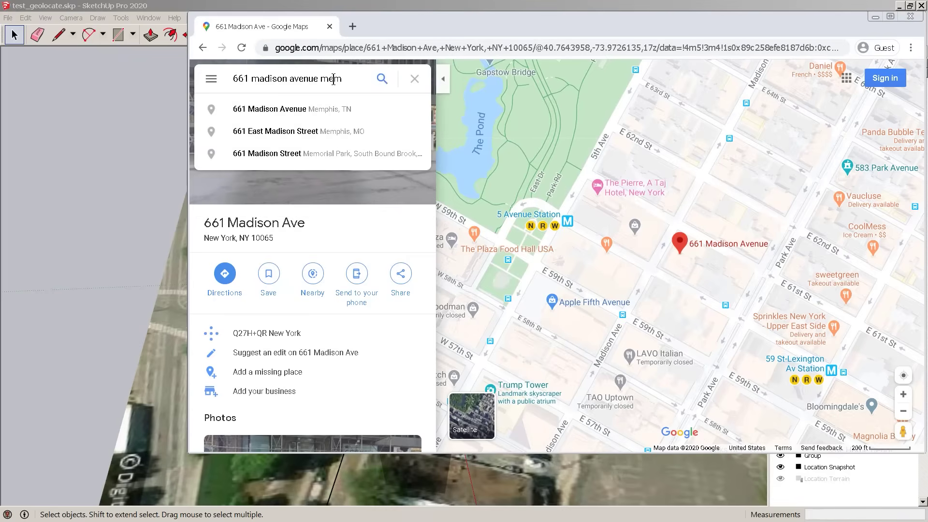
key("Down")
key("Return")
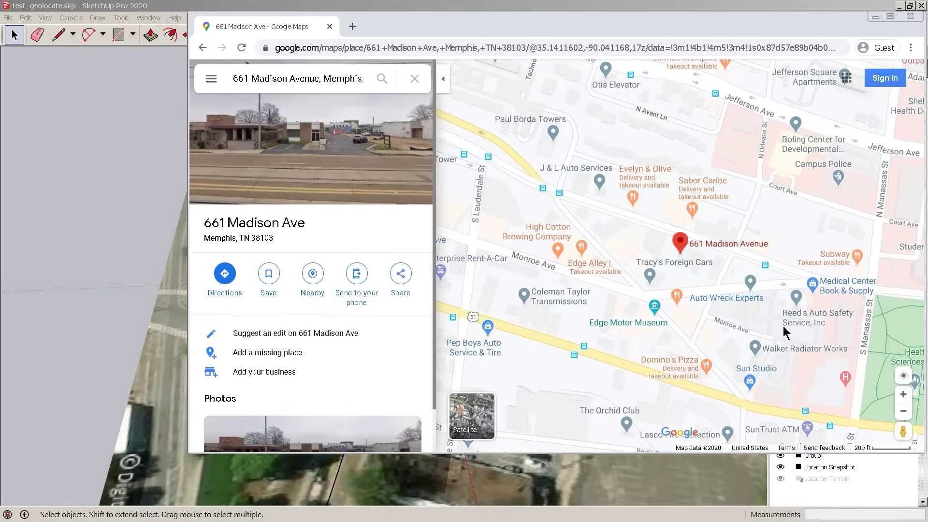
Step: Enter Street View on the street beside the site marker and look around the white CAMP building
left_click_drag(905, 432, 650, 200)
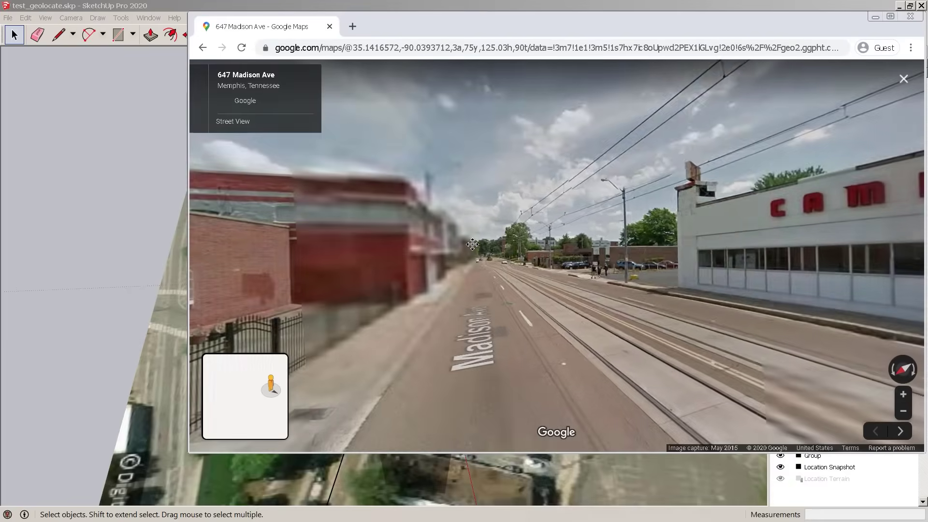
left_click_drag(472, 245, 299, 261)
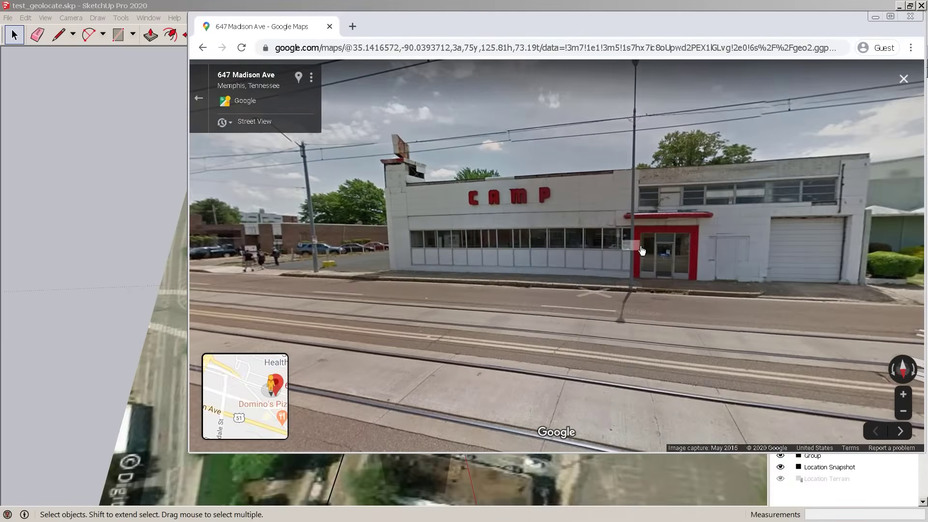
left_click_drag(640, 247, 684, 260)
left_click_drag(572, 261, 617, 283)
left_click_drag(480, 274, 573, 234)
Step: Travel along the street in Street View and examine the brick and red buildings opposite the CAMP building
left_click(533, 243)
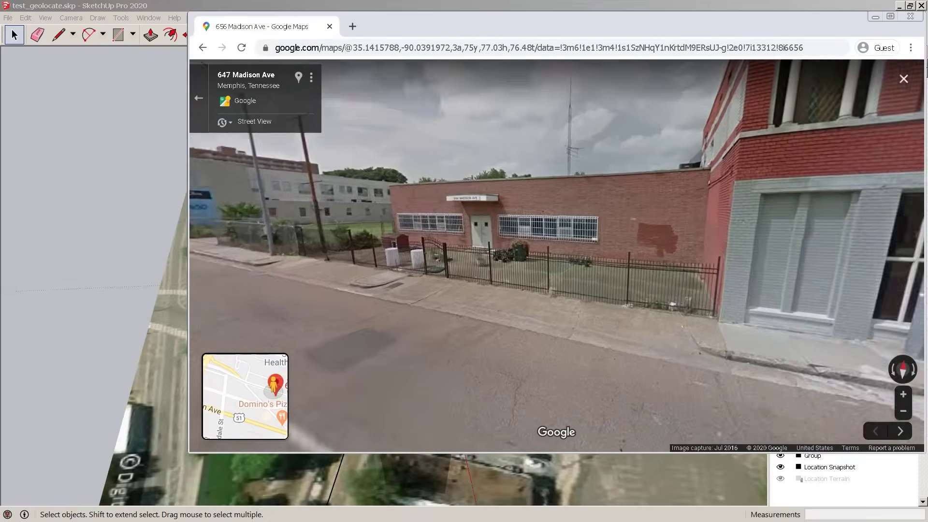
left_click_drag(594, 239, 704, 271)
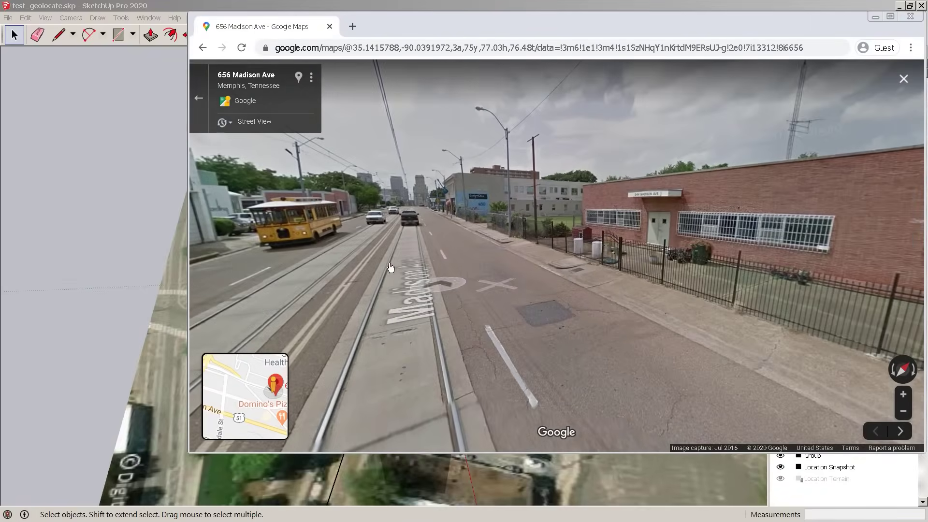
left_click(548, 269)
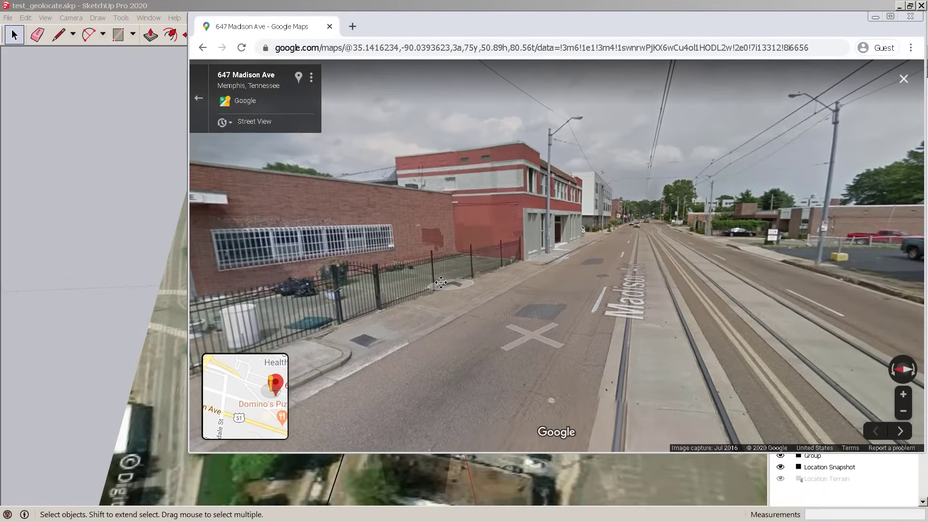
left_click_drag(648, 290, 377, 290)
left_click_drag(715, 292, 883, 325)
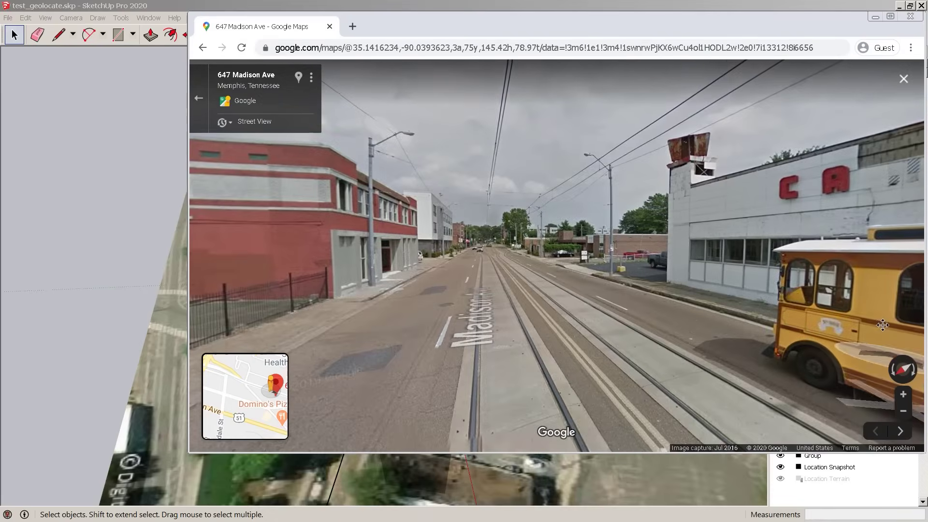
Step: Advance down the street past the CAMP building and turn back to view its long front facade
left_click(479, 266)
left_click_drag(672, 299, 381, 266)
left_click_drag(681, 273, 364, 296)
left_click(726, 267)
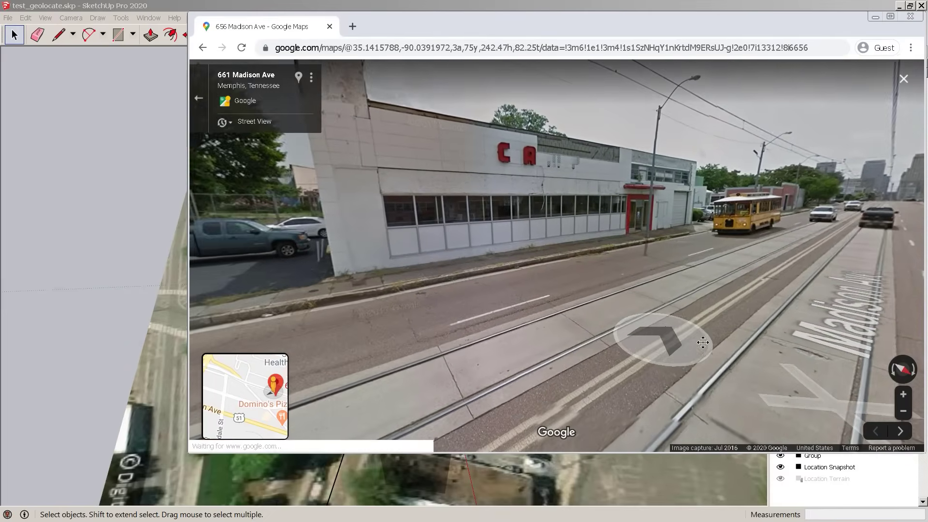
Step: Reposition Street View to frame the CAMP building's corner tower and both visible facades from the parking-lot side
left_click_drag(703, 342, 764, 240)
left_click(480, 380)
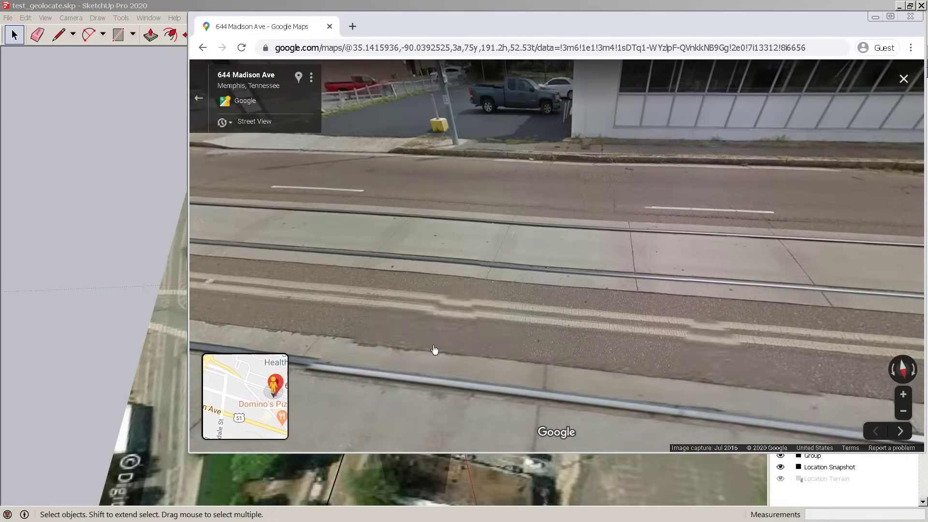
left_click(420, 352)
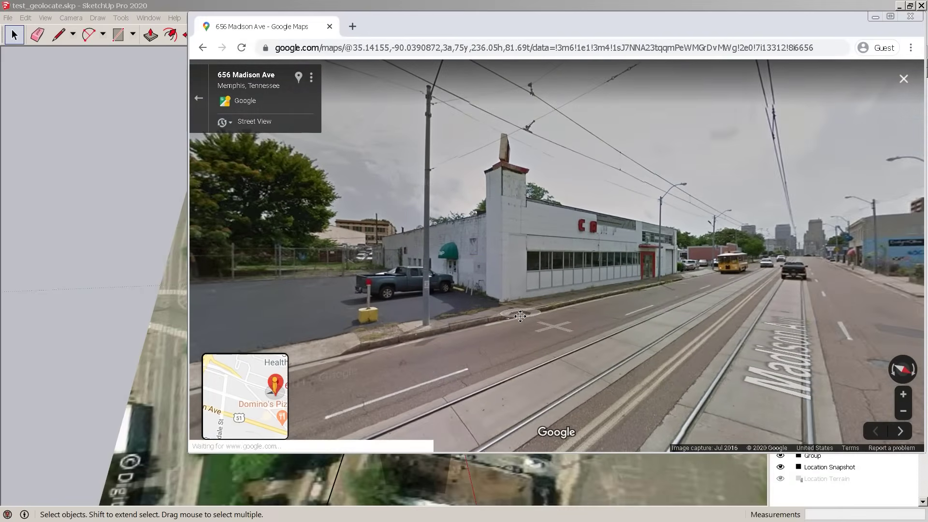
mouse_move(520, 316)
left_mouse_down()
mouse_move(531, 318)
mouse_move(519, 326)
left_mouse_up()
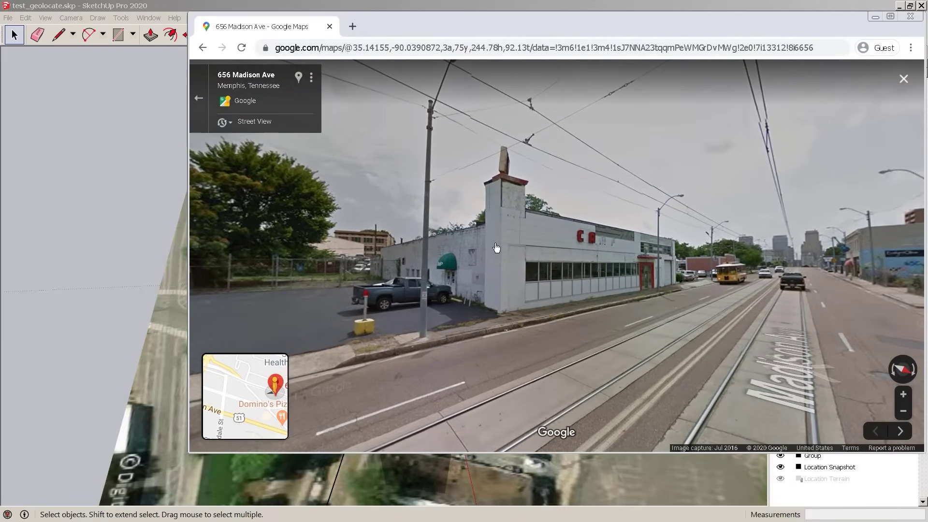